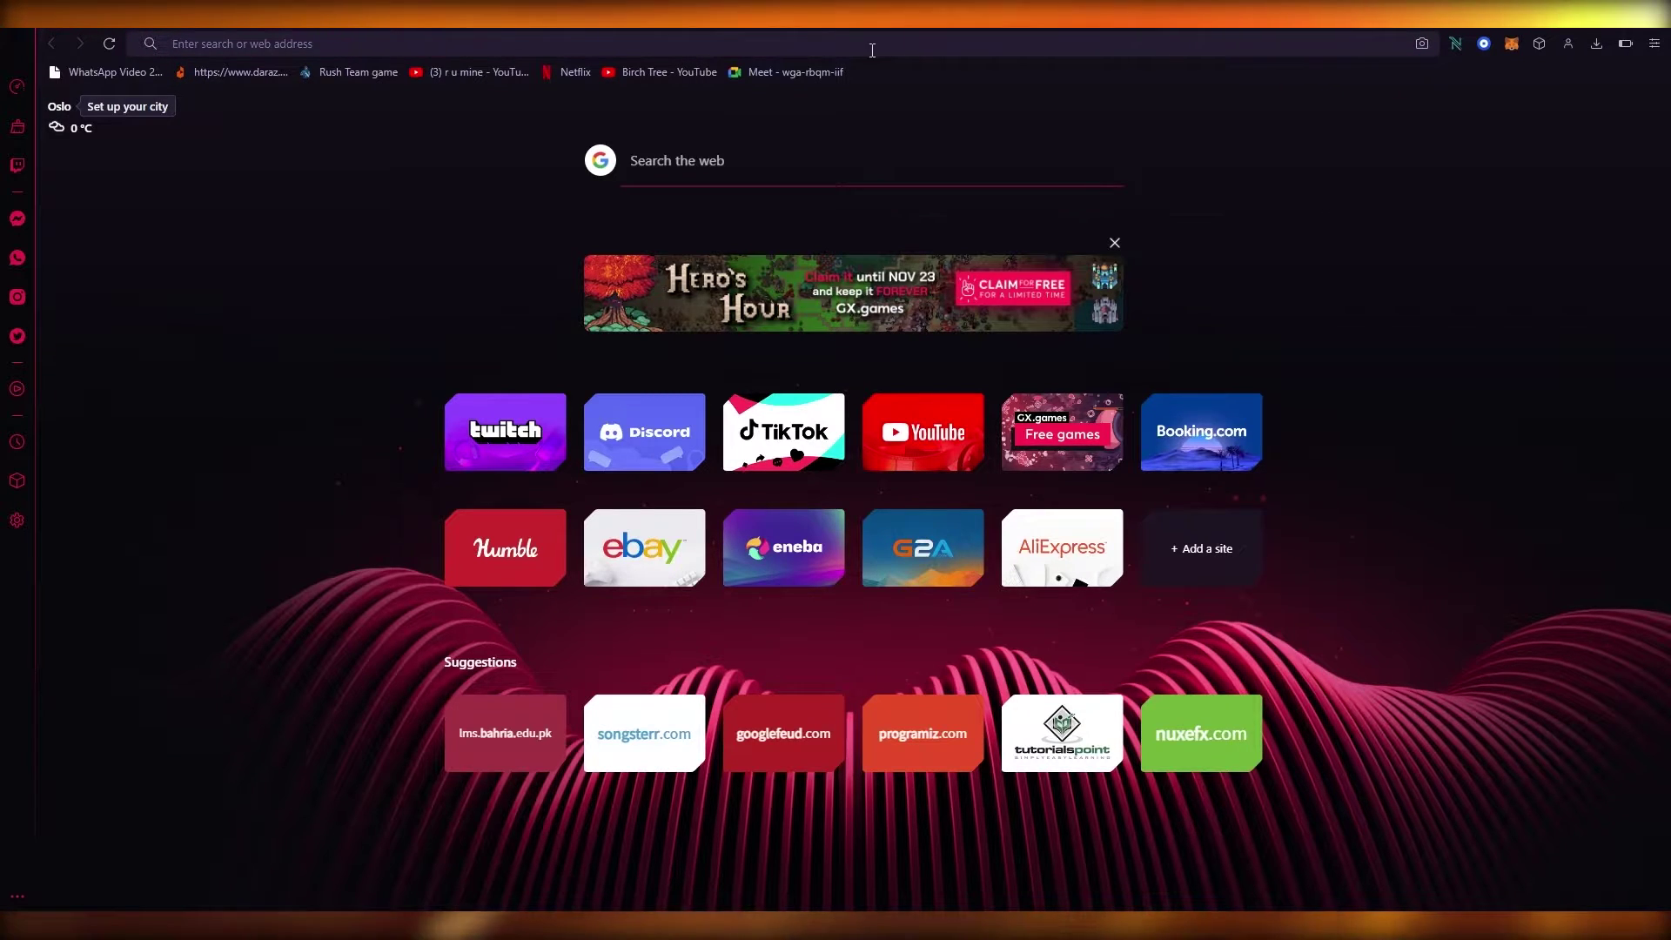
Step: Open the Canva website and dismiss the welcome-back prompt on its home page
{"action": "left_click", "coordinate": [872, 45]}
{"action": "type", "text": "canva"}
{"action": "key", "text": "Return"}
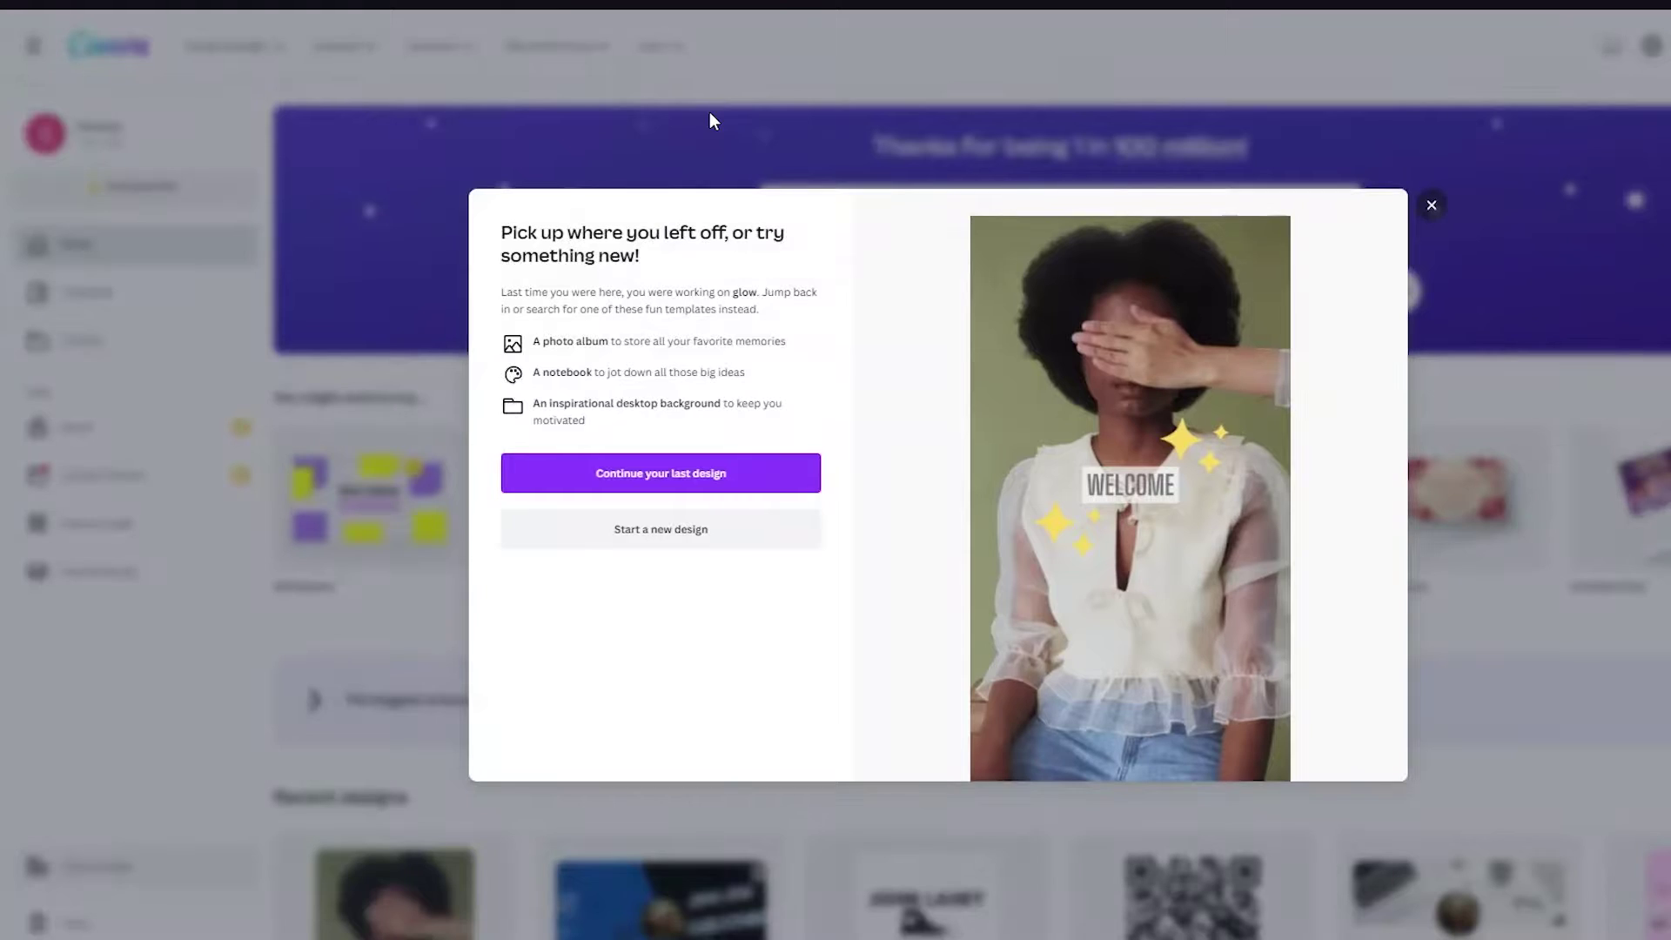
{"action": "left_click", "coordinate": [1430, 207]}
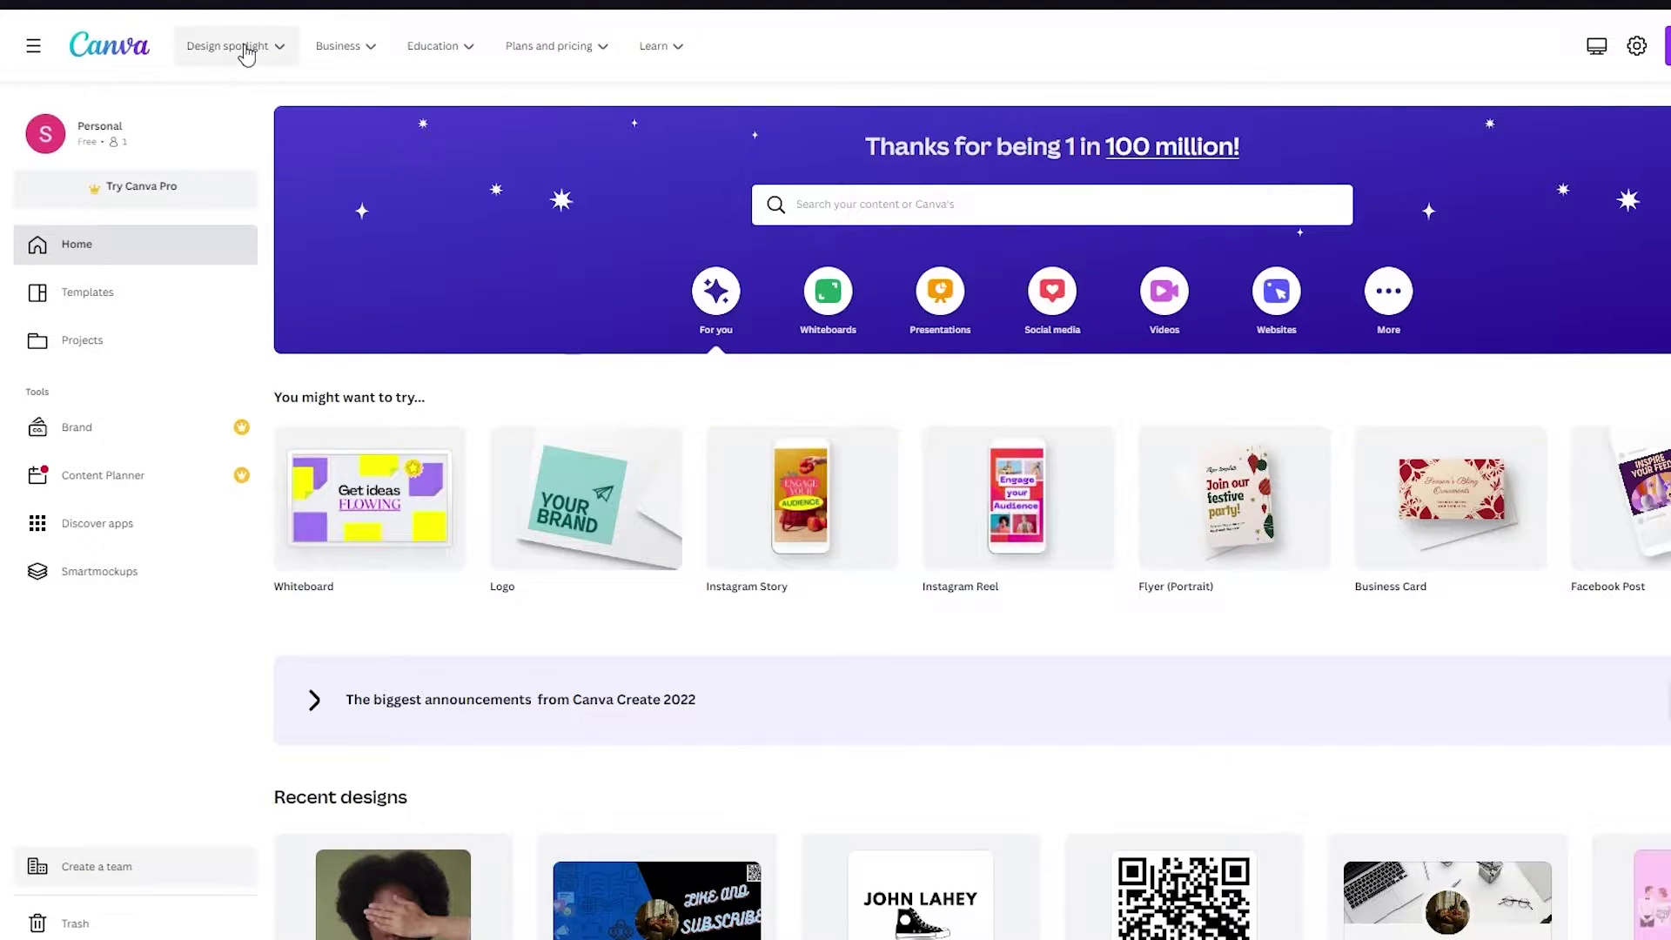
{"action": "mouse_move", "coordinate": [247, 54]}
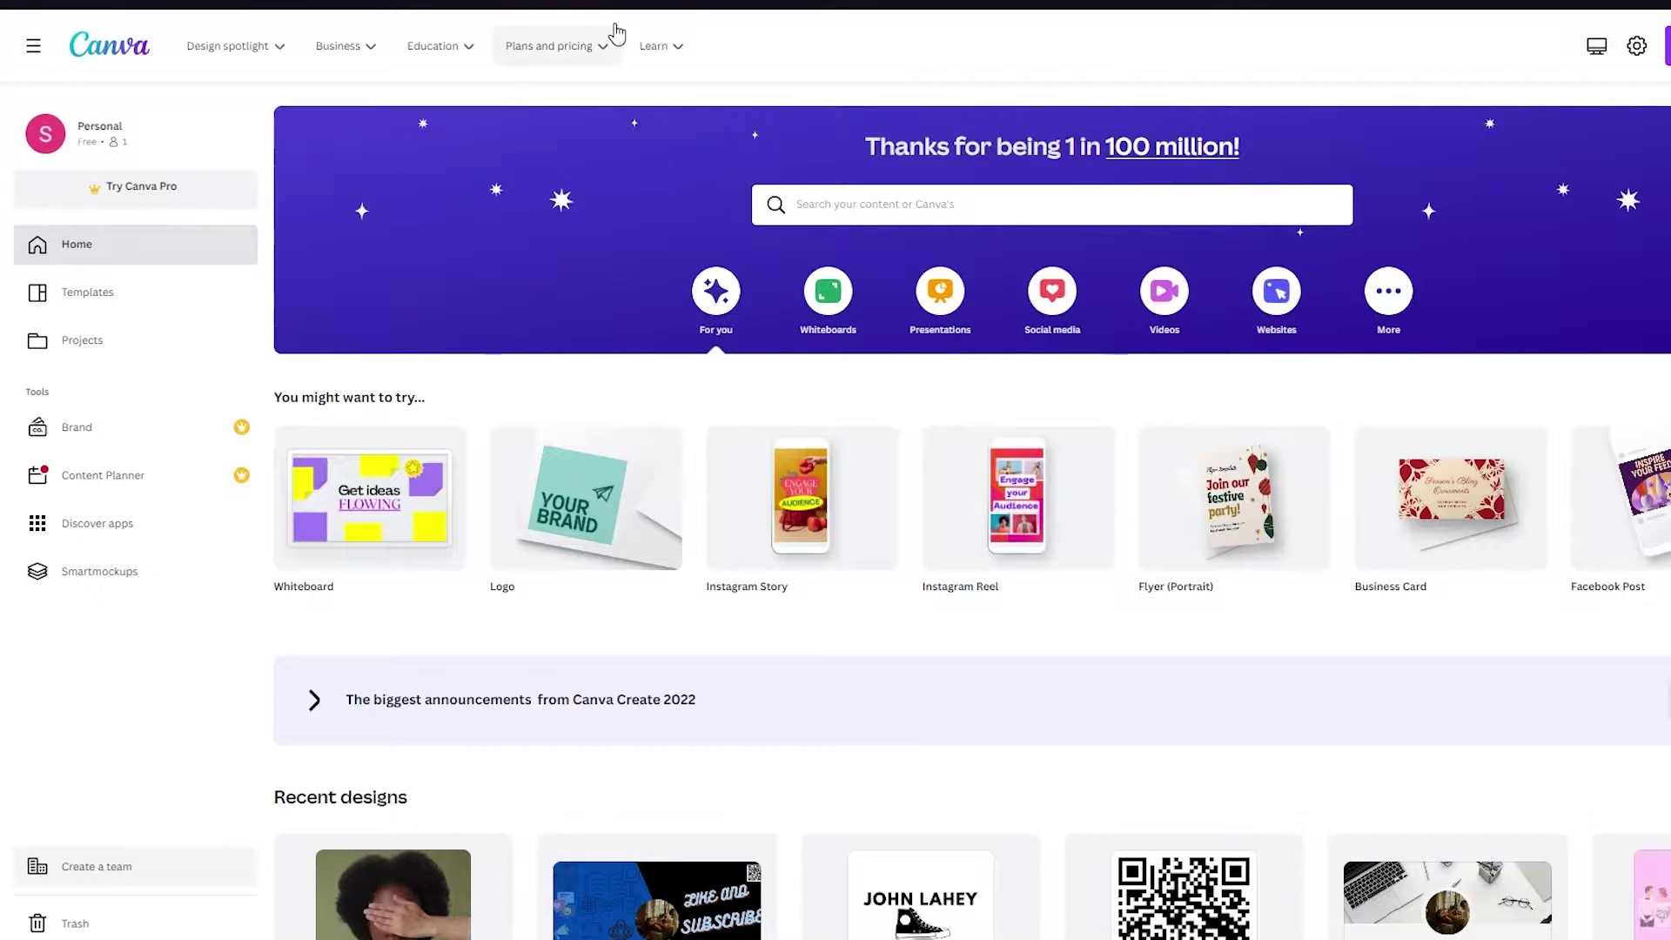
{"action": "mouse_move", "coordinate": [326, 43]}
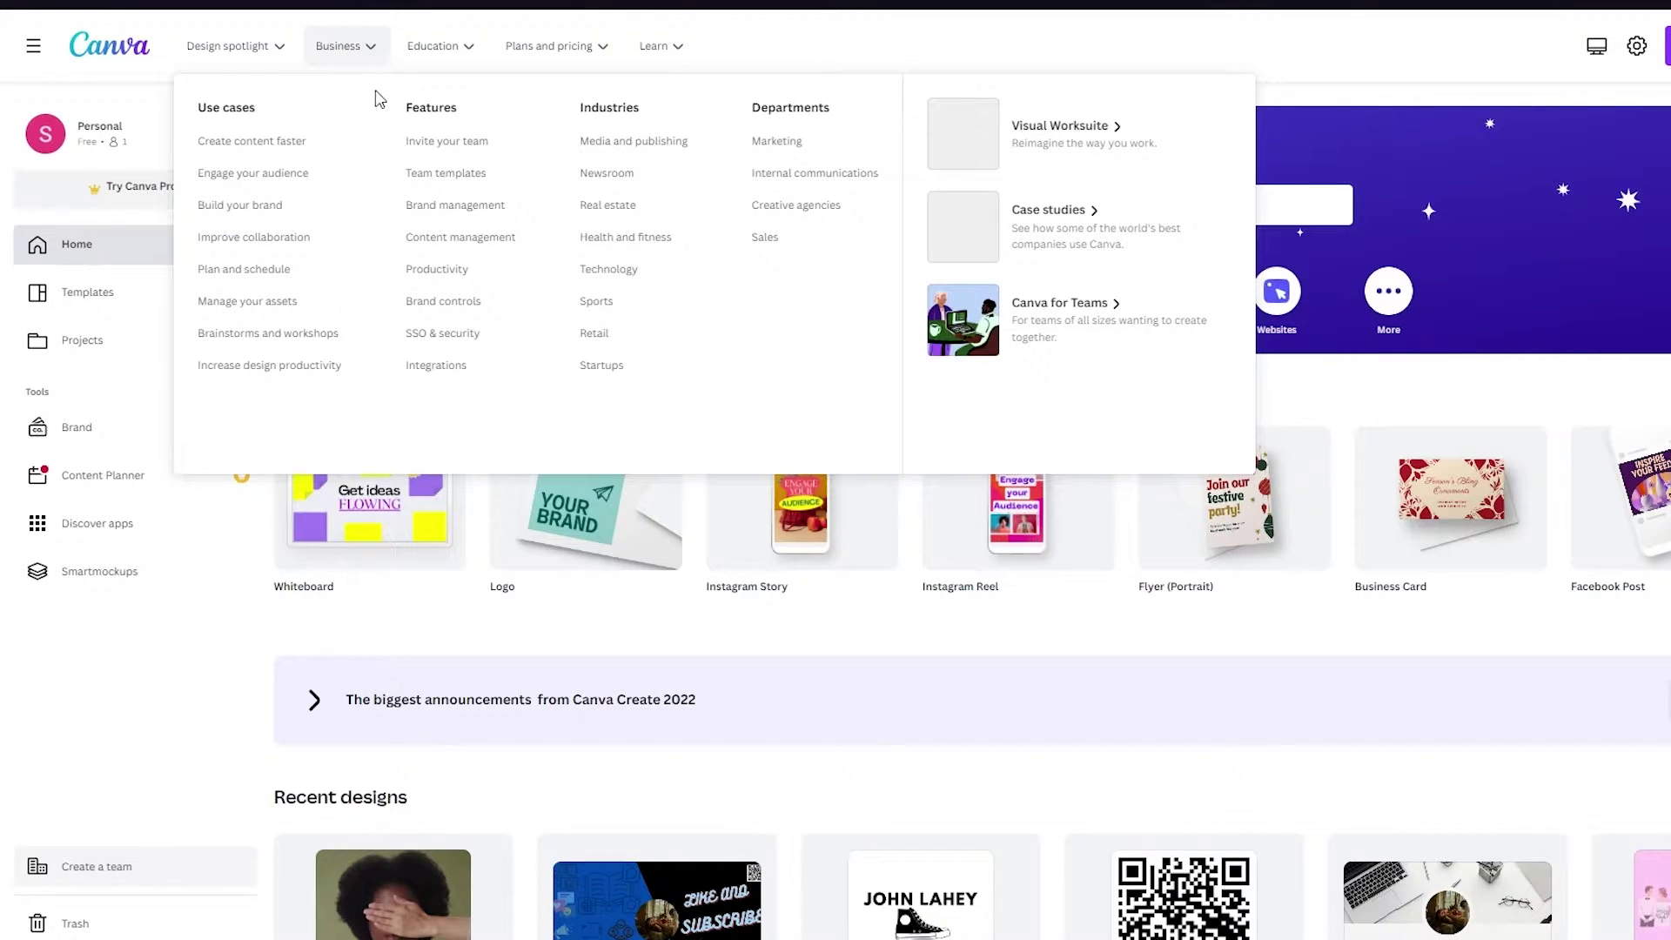
{"action": "mouse_move", "coordinate": [423, 63]}
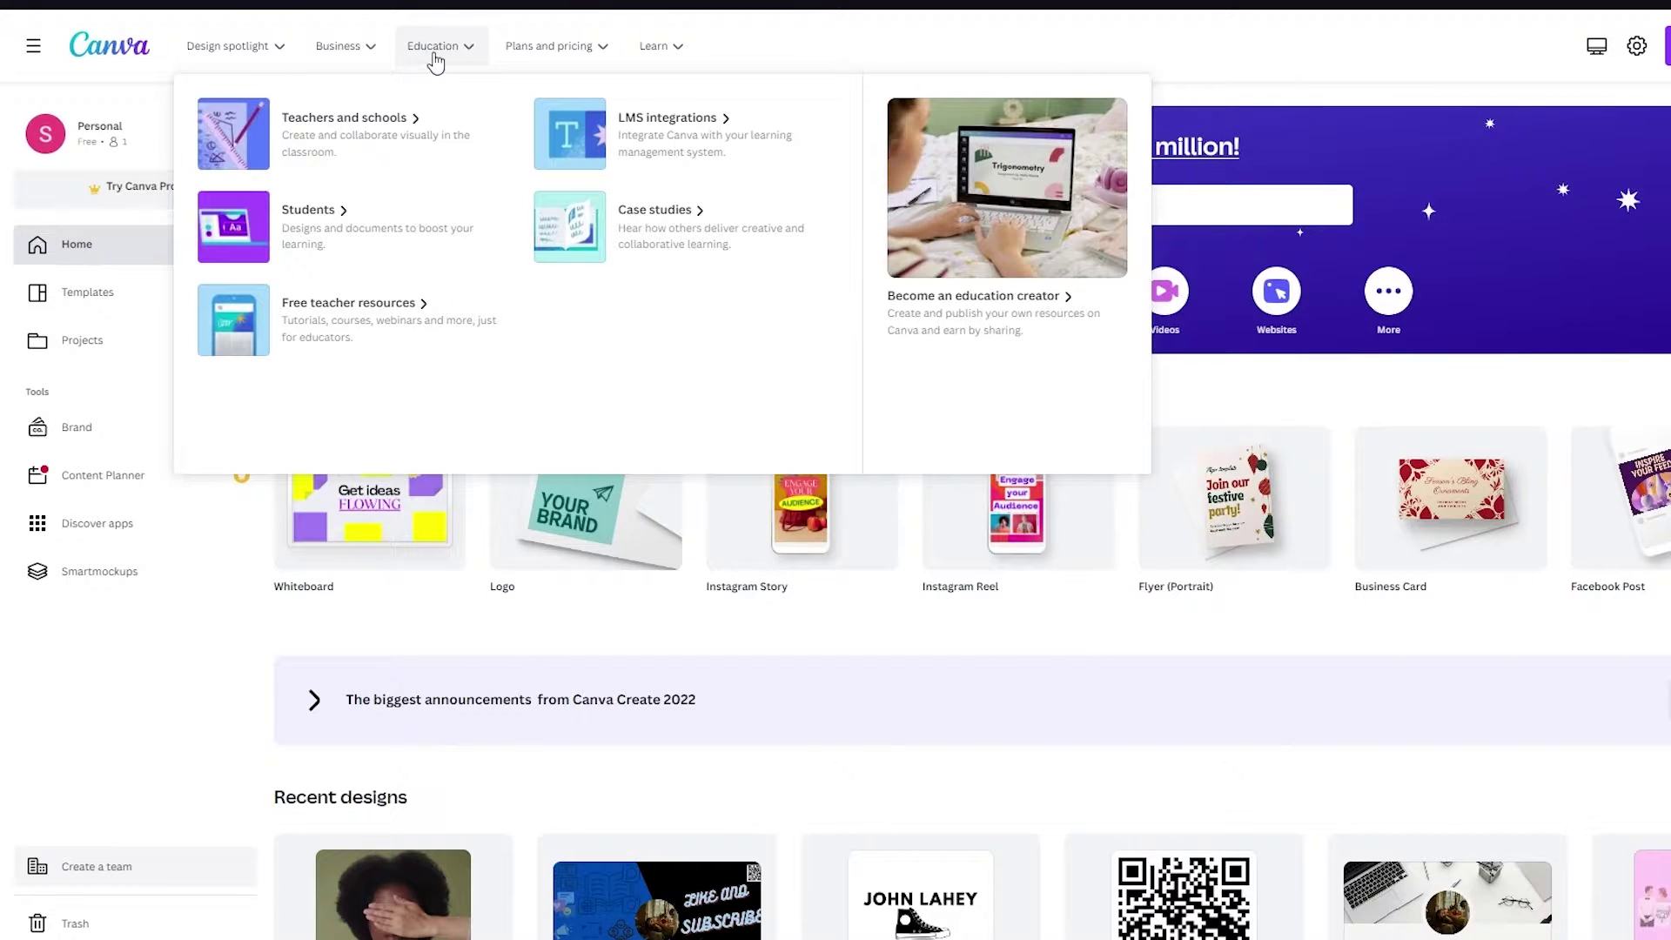
{"action": "mouse_move", "coordinate": [517, 46]}
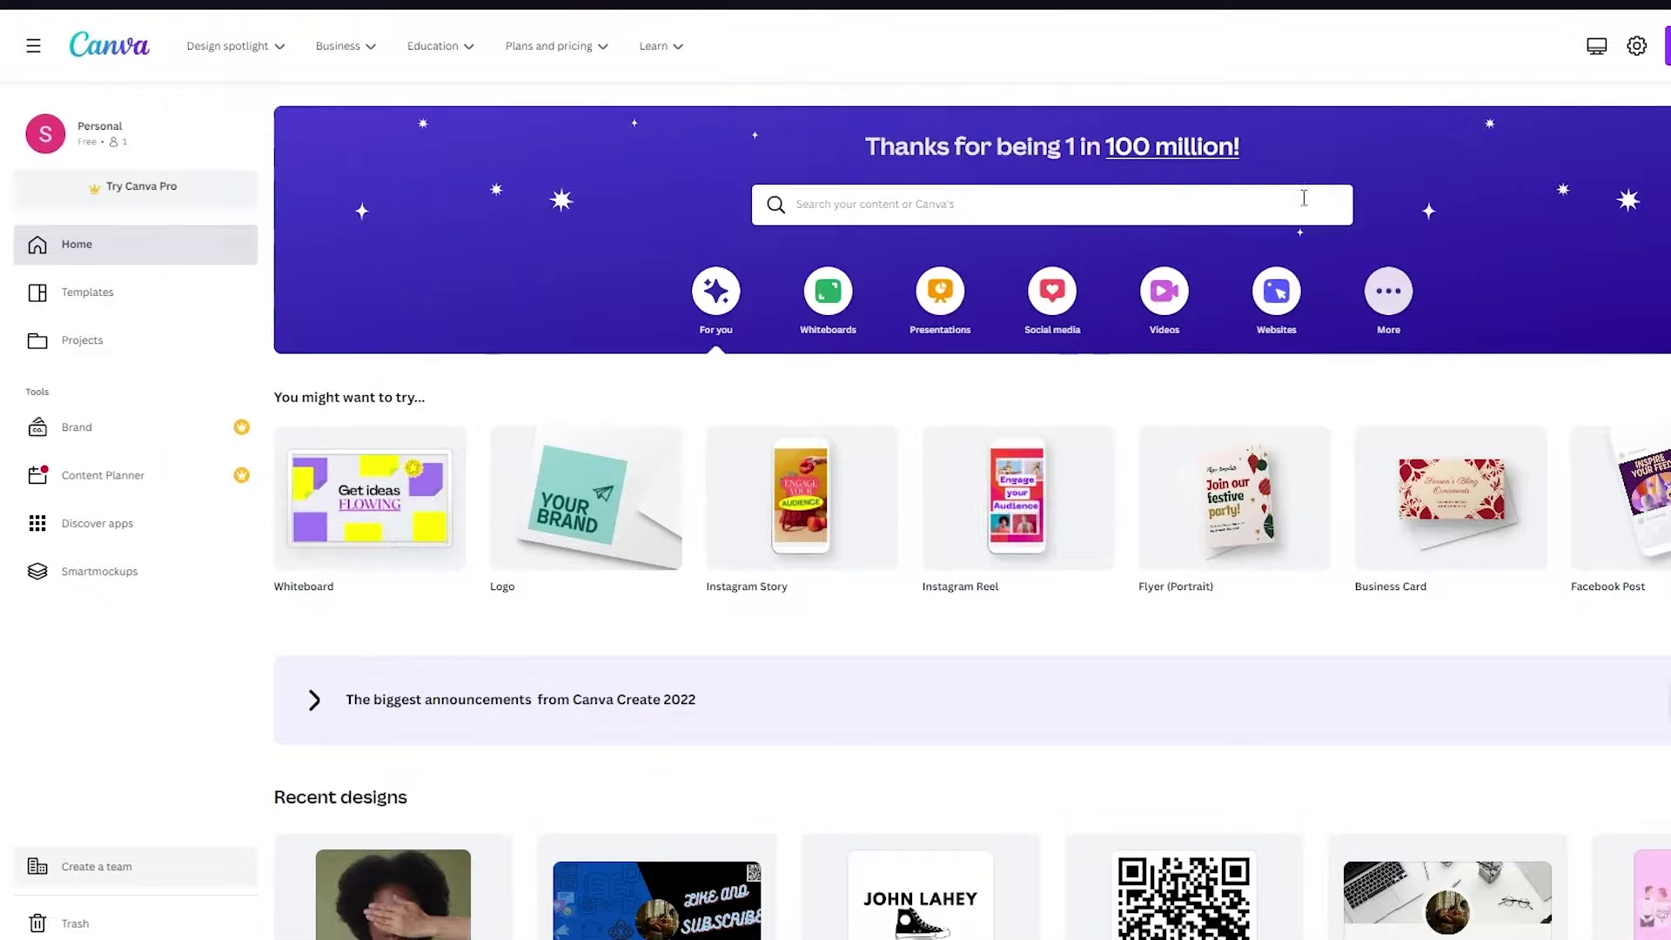
Step: Search Canva's templates for "email newsletter"
{"action": "left_click", "coordinate": [960, 202]}
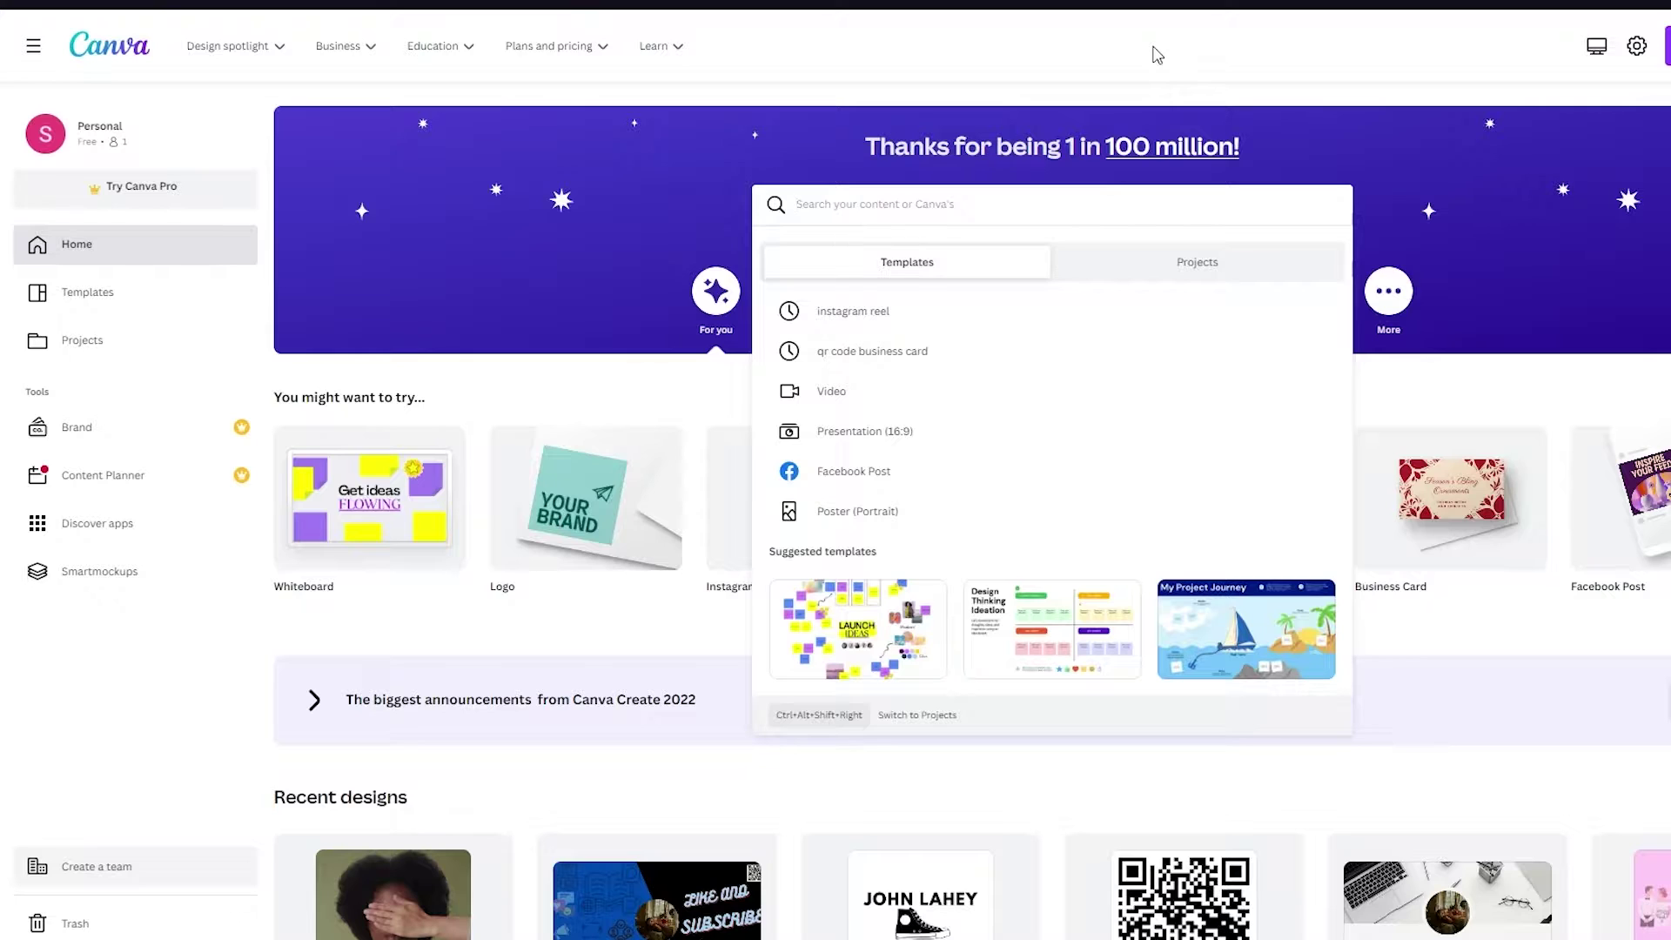
{"action": "type", "text": "email"}
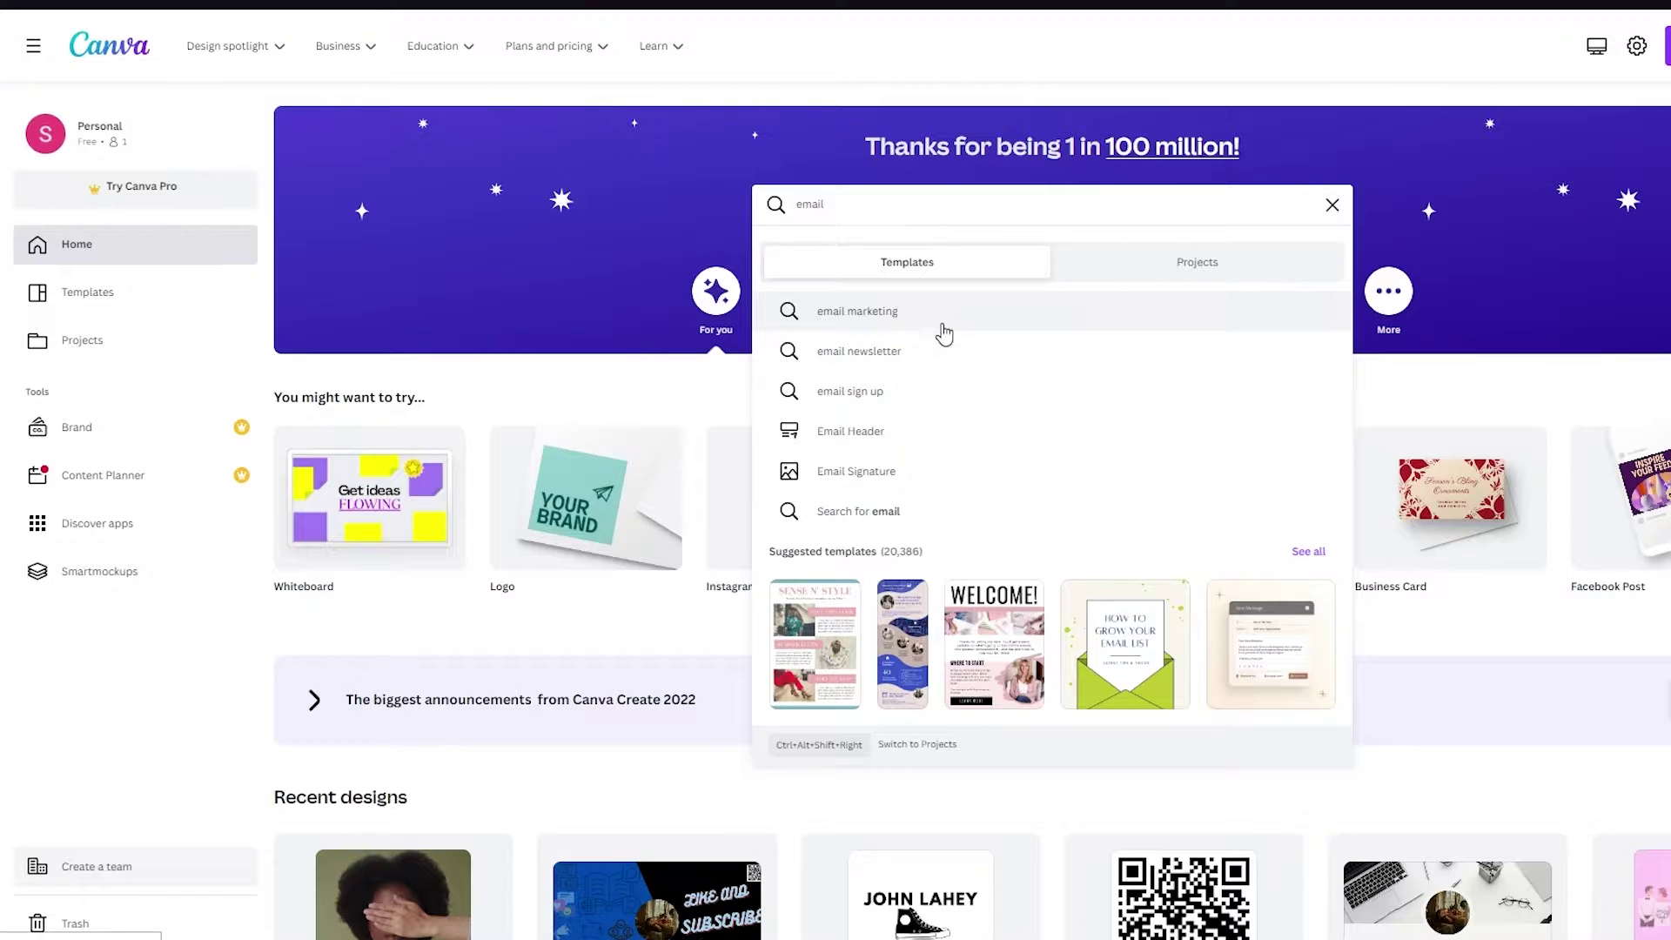
{"action": "key", "text": "Escape"}
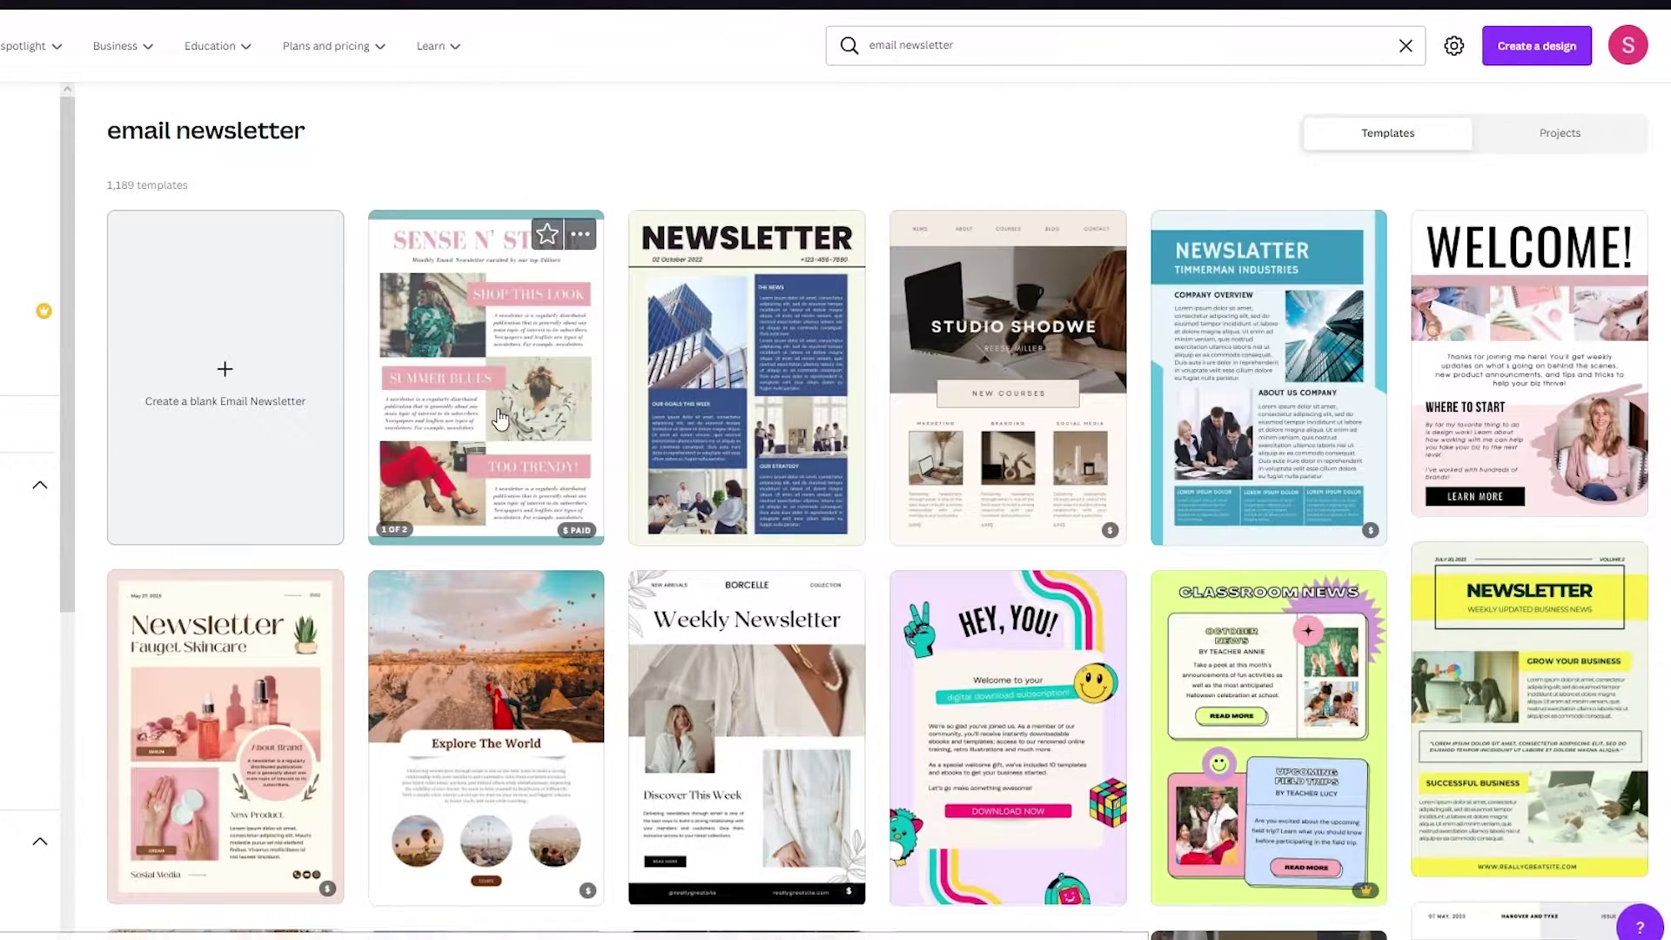
Step: Examine the range of email newsletter templates, including which ones carry paid or Pro badges
{"action": "scroll", "coordinate": [902, 552], "scroll_direction": "down", "scroll_amount": 6}
{"action": "scroll", "coordinate": [904, 552], "scroll_direction": "down", "scroll_amount": 4}
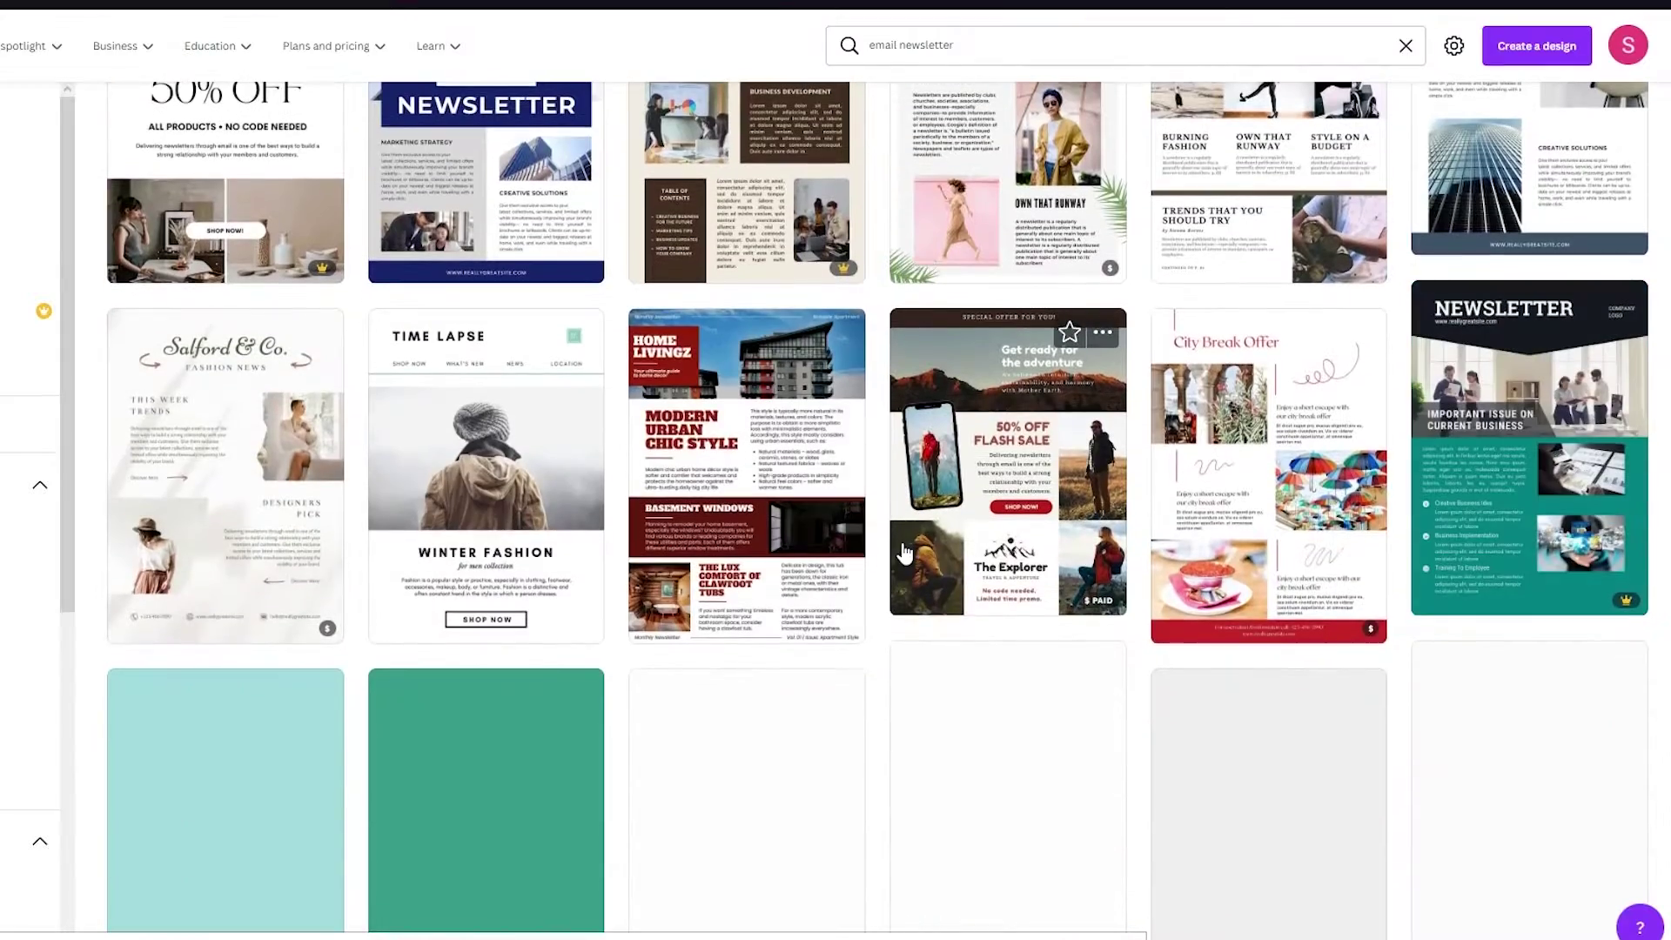
{"action": "scroll", "coordinate": [903, 552], "scroll_direction": "up", "scroll_amount": 7}
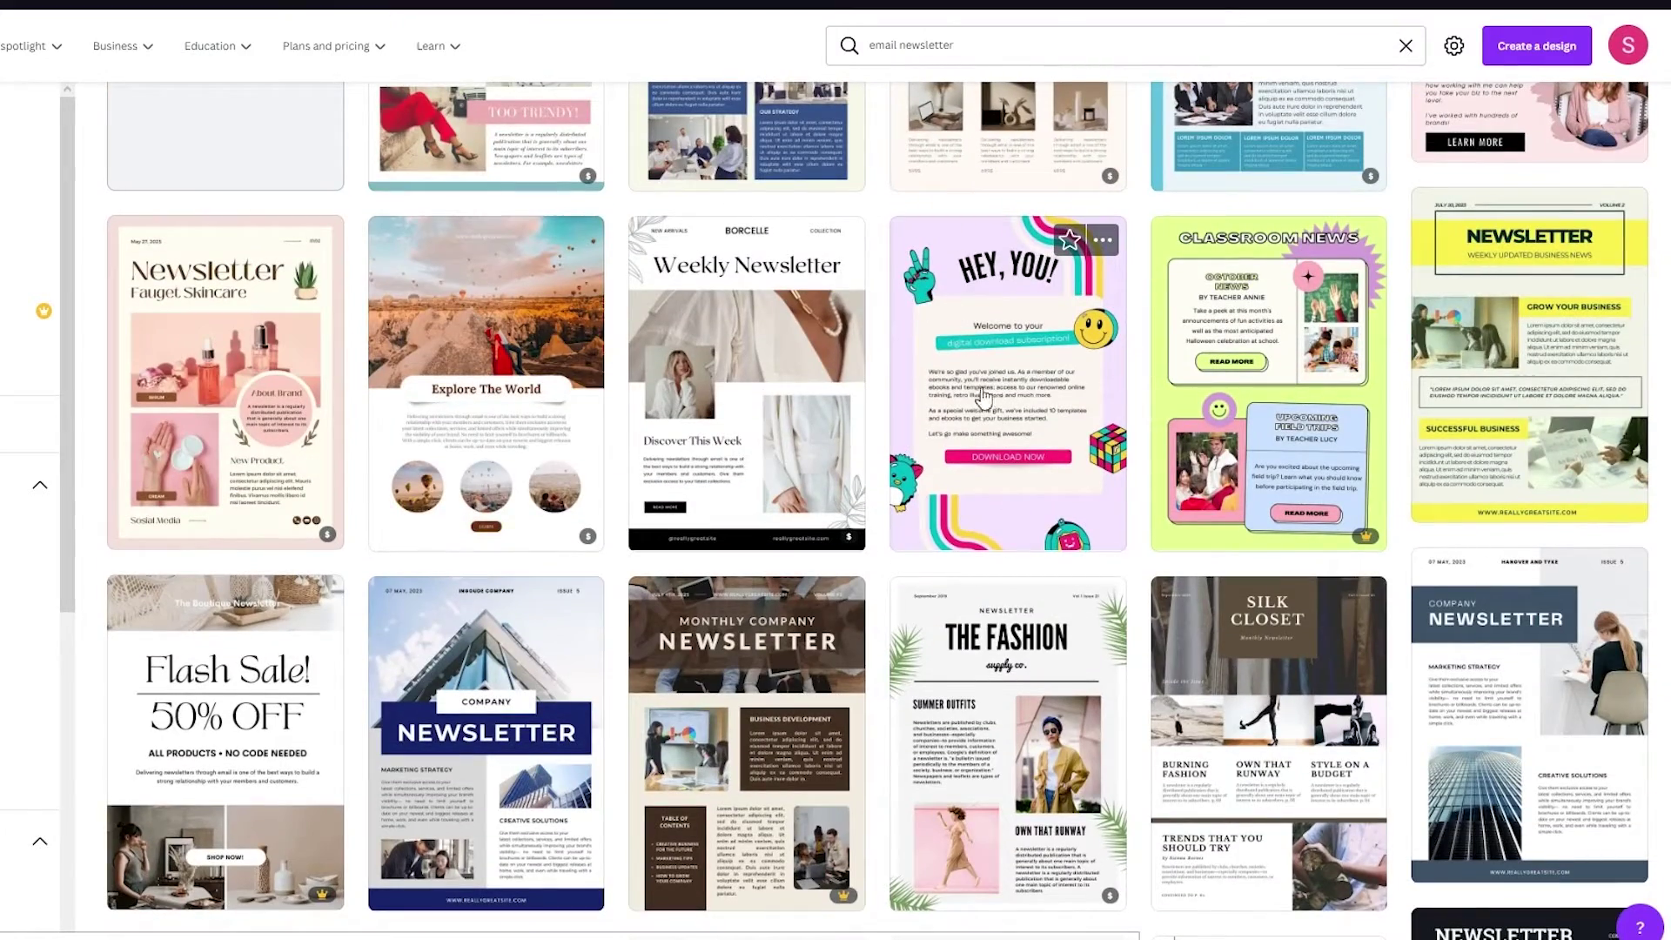
{"action": "scroll", "coordinate": [984, 397], "scroll_direction": "up", "scroll_amount": 4}
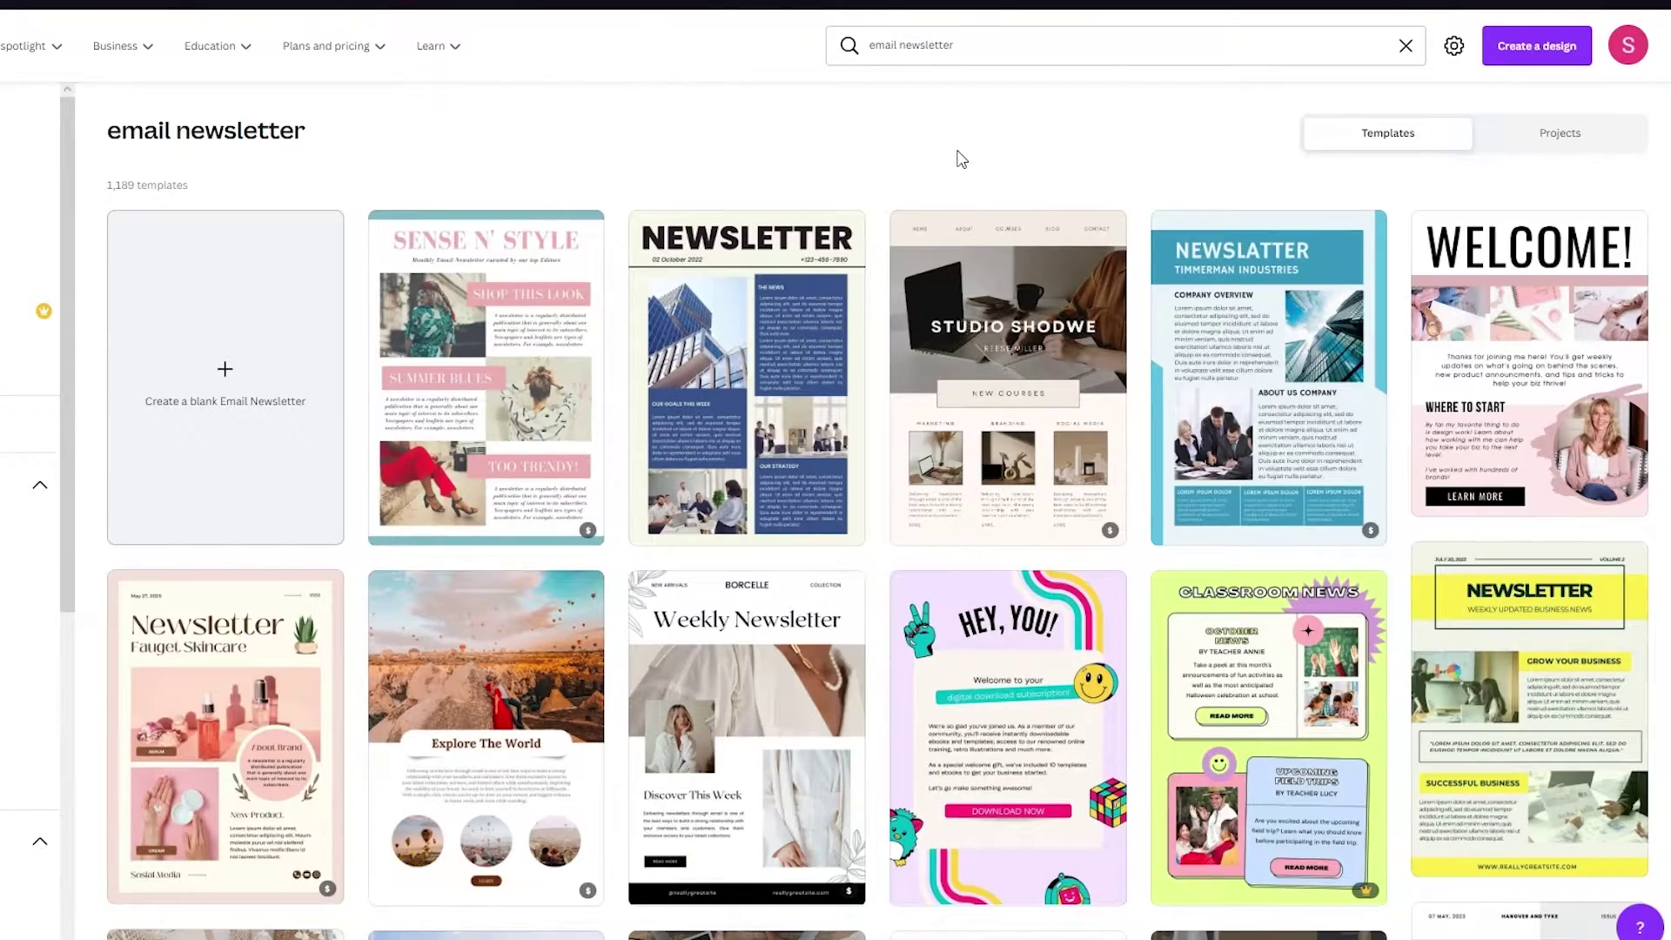
{"action": "scroll", "coordinate": [873, 258], "scroll_direction": "down", "scroll_amount": 15}
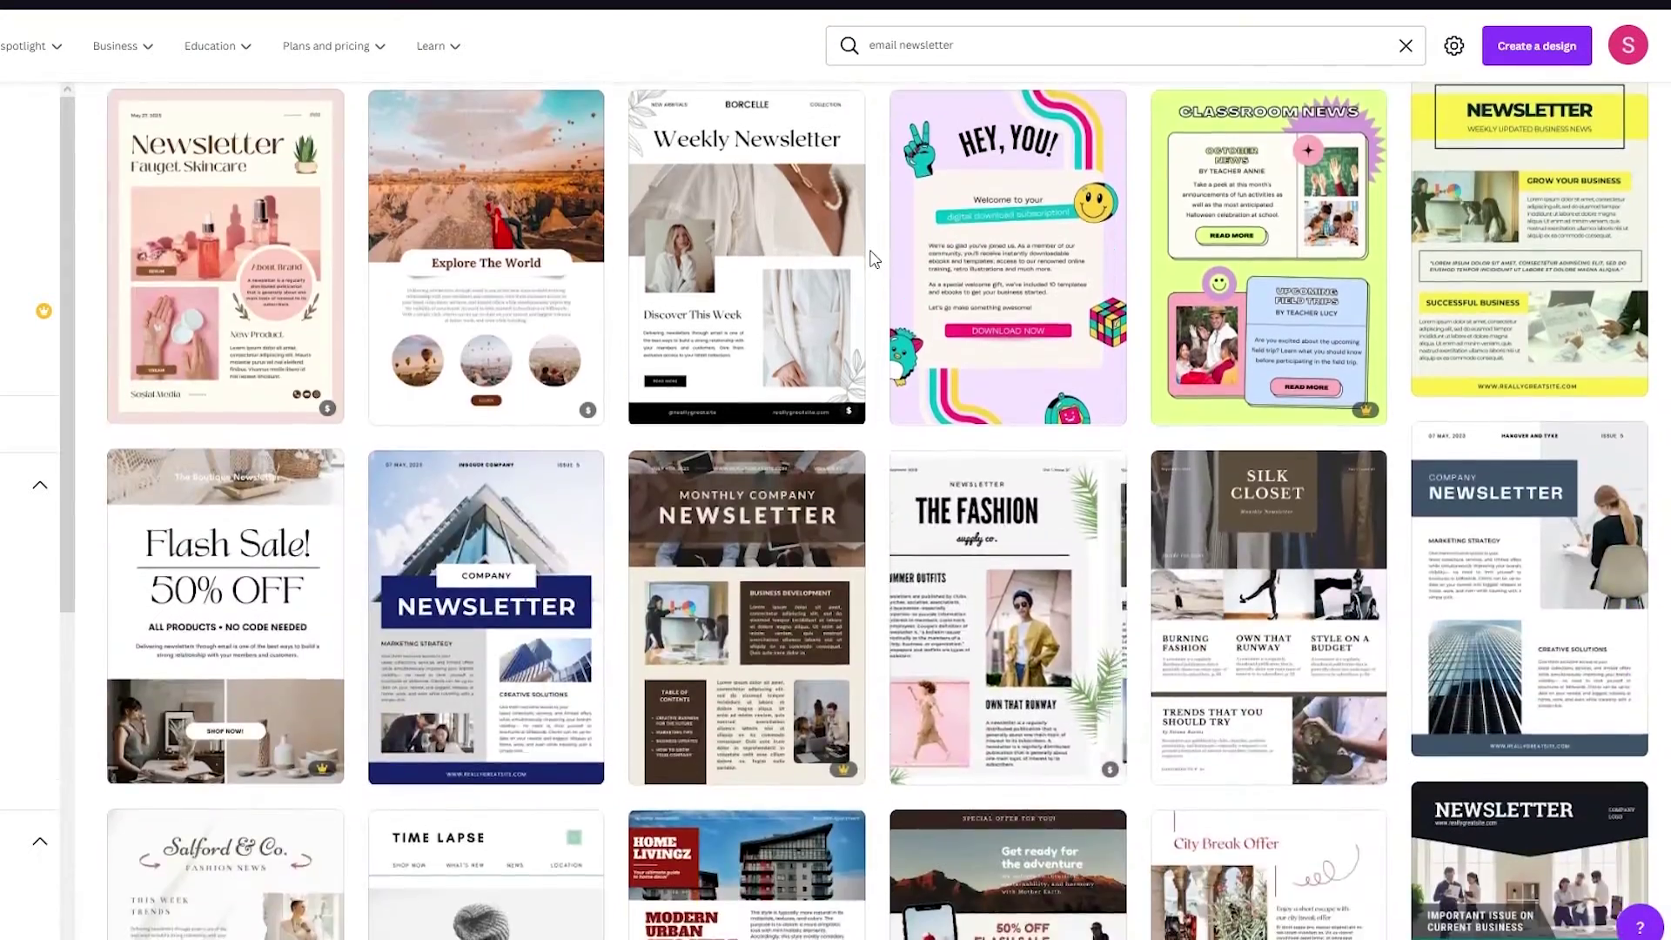
{"action": "scroll", "coordinate": [873, 259], "scroll_direction": "up", "scroll_amount": 15}
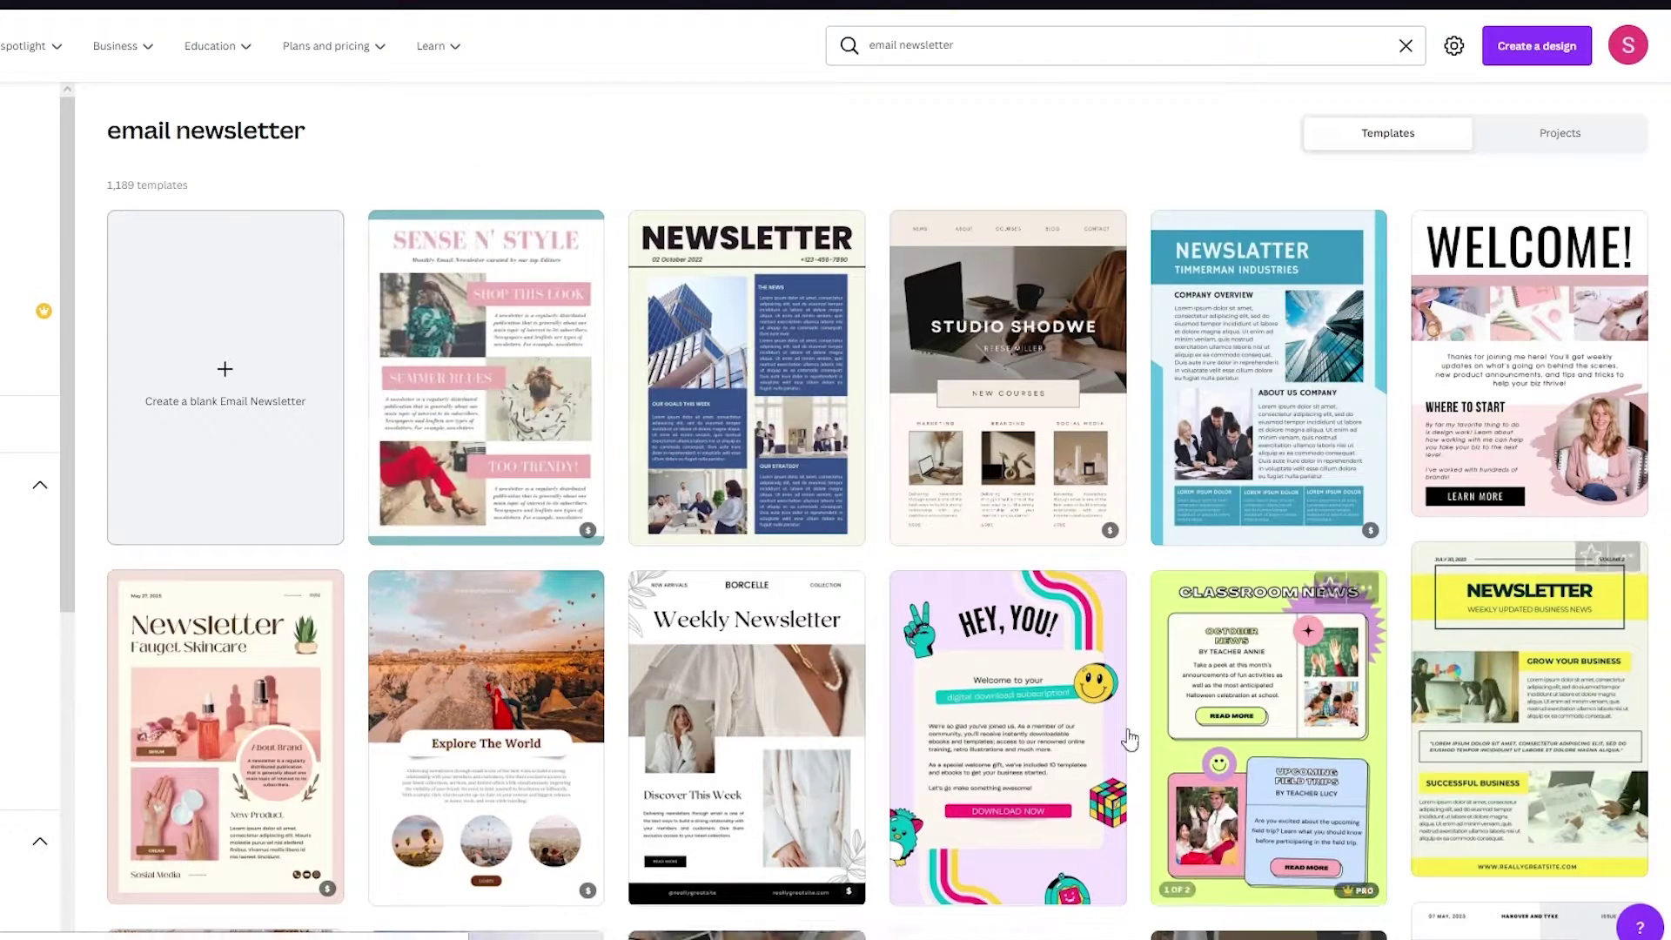
{"action": "mouse_move", "coordinate": [585, 531]}
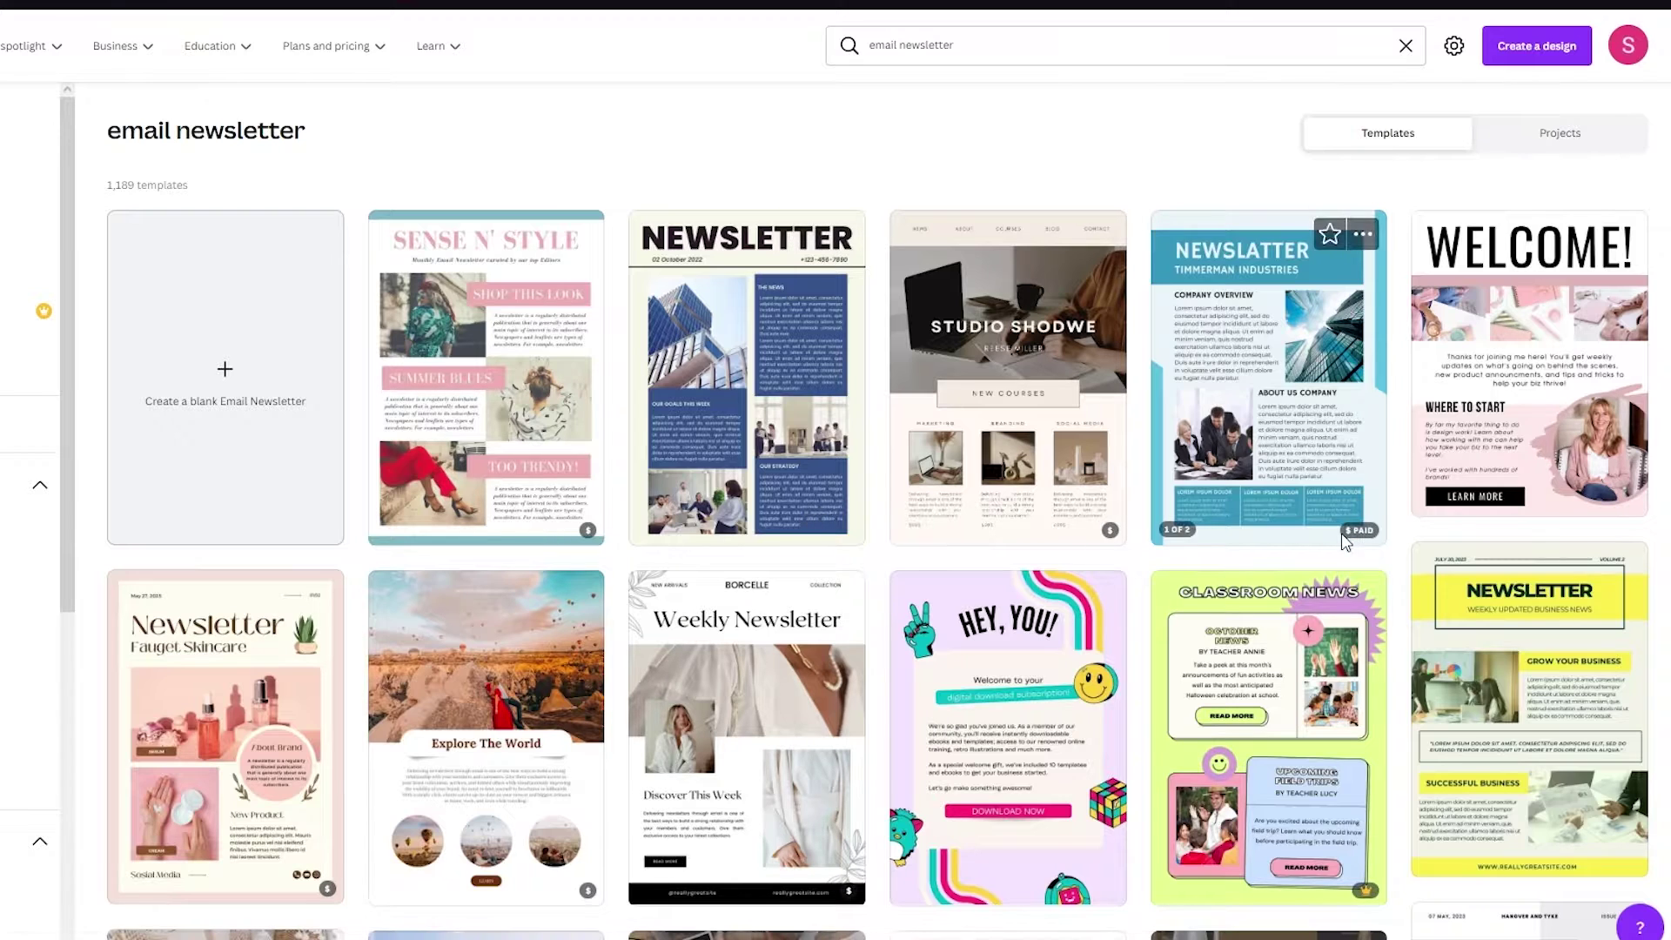
{"action": "scroll", "coordinate": [1332, 808], "scroll_direction": "down", "scroll_amount": 5}
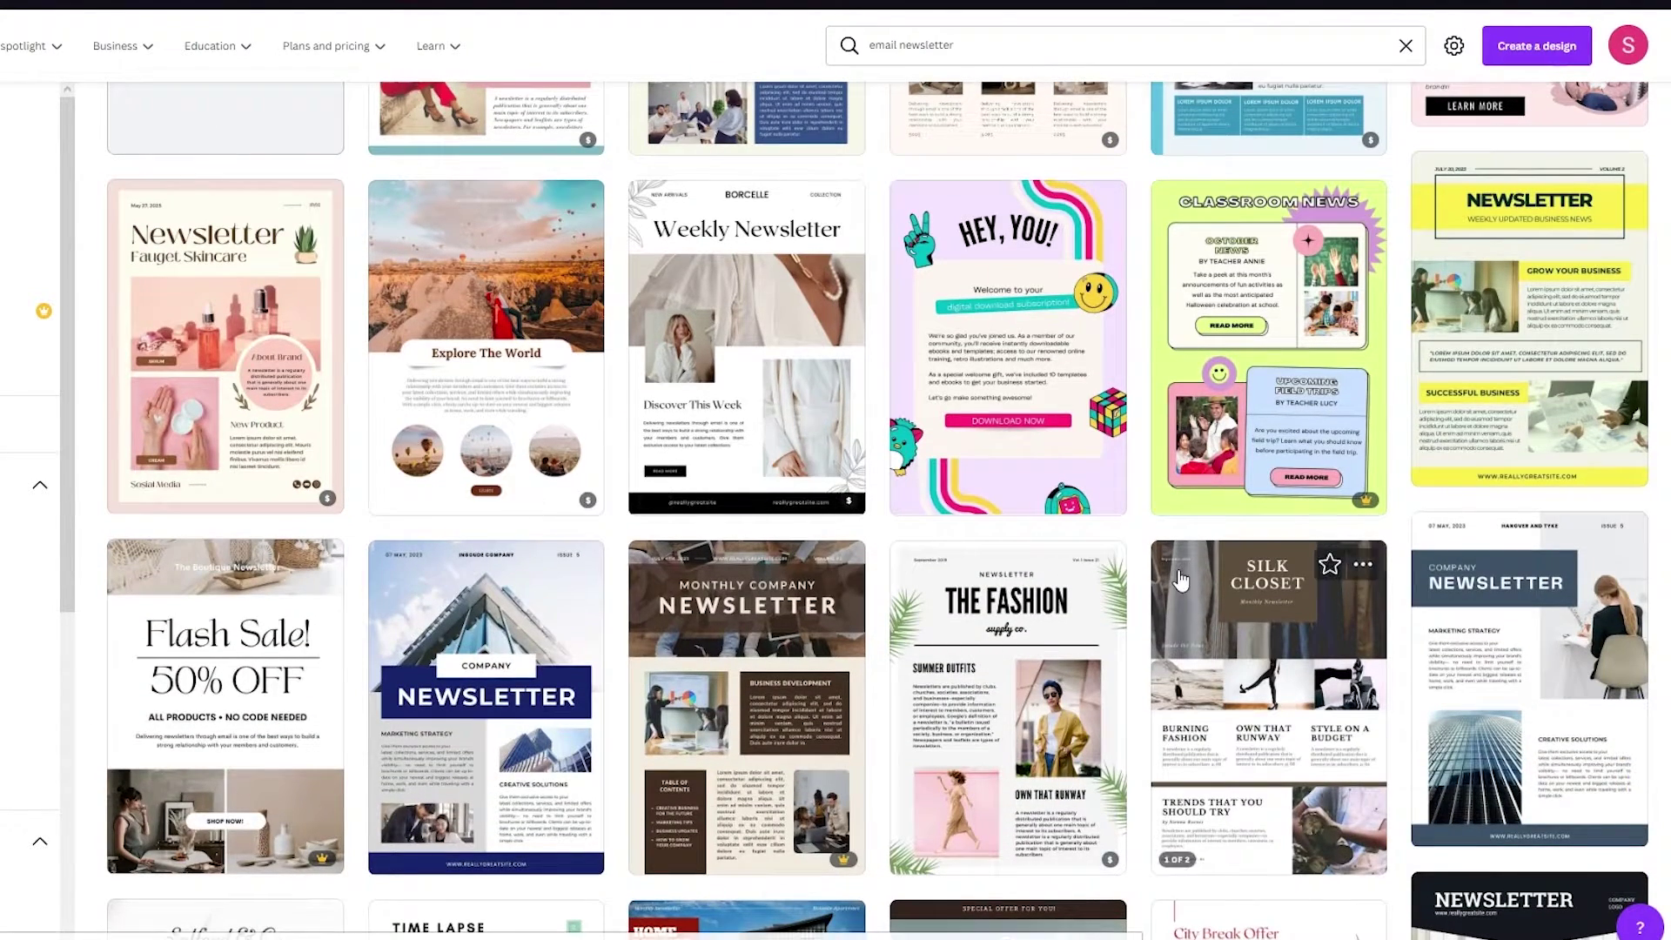
{"action": "scroll", "coordinate": [849, 436], "scroll_direction": "down", "scroll_amount": 2}
{"action": "mouse_move", "coordinate": [840, 678]}
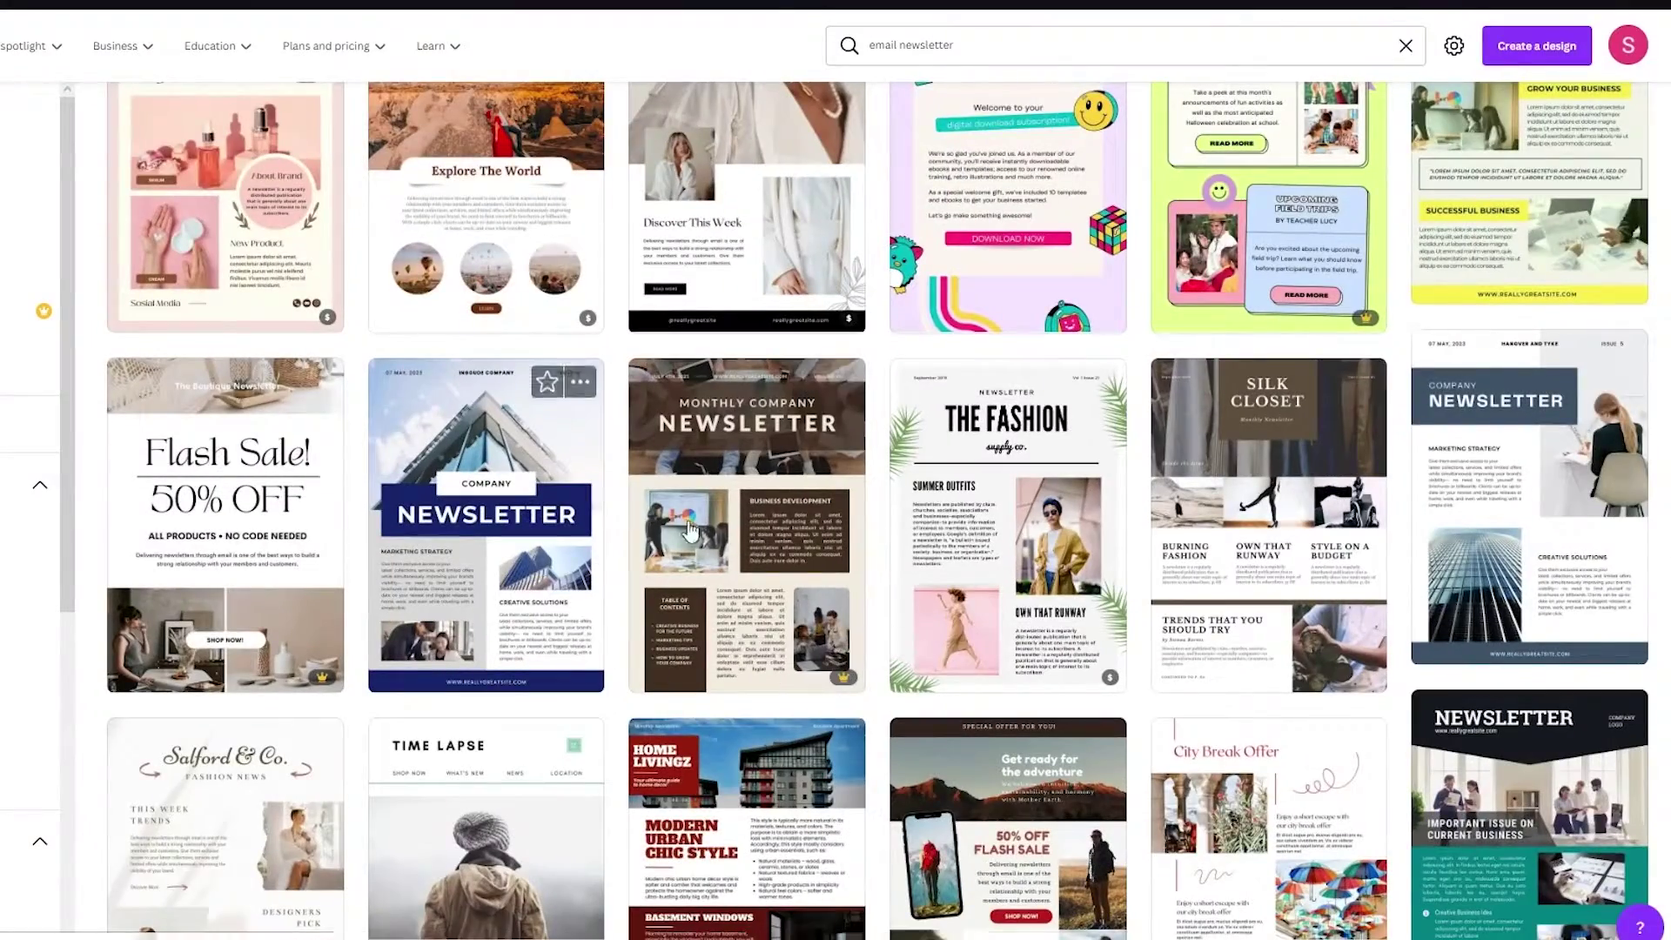
Step: Open the Time Lapse winter fashion newsletter template for editing and review both of its pages
{"action": "scroll", "coordinate": [599, 387], "scroll_direction": "down", "scroll_amount": 5}
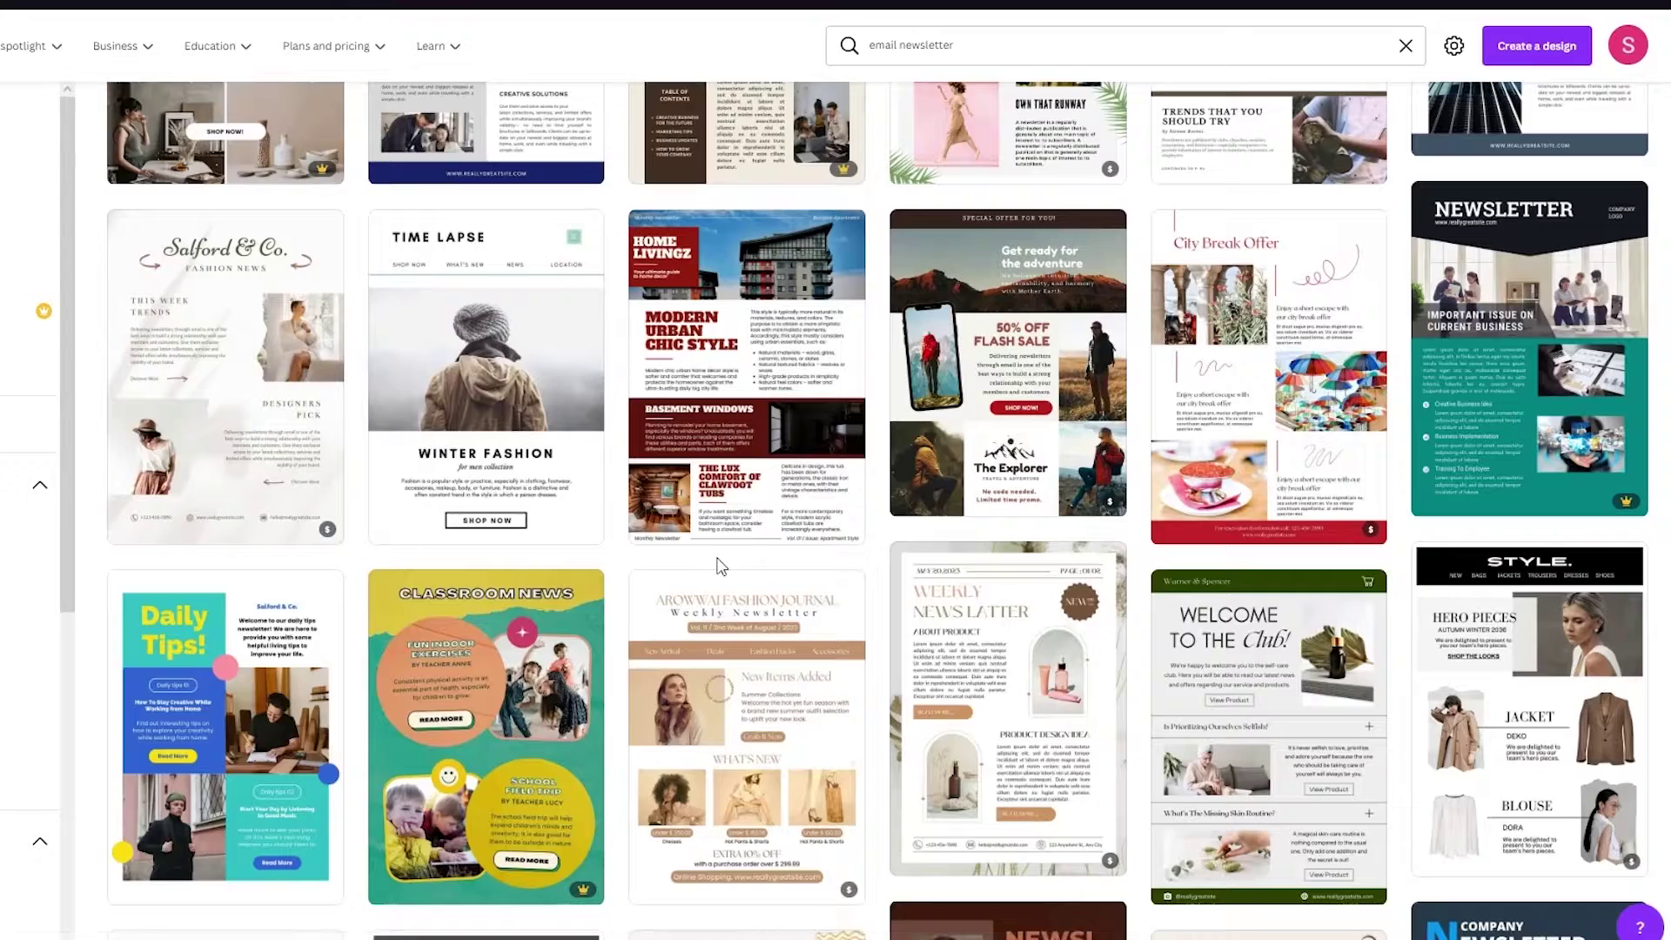
{"action": "scroll", "coordinate": [717, 560], "scroll_direction": "down", "scroll_amount": 2}
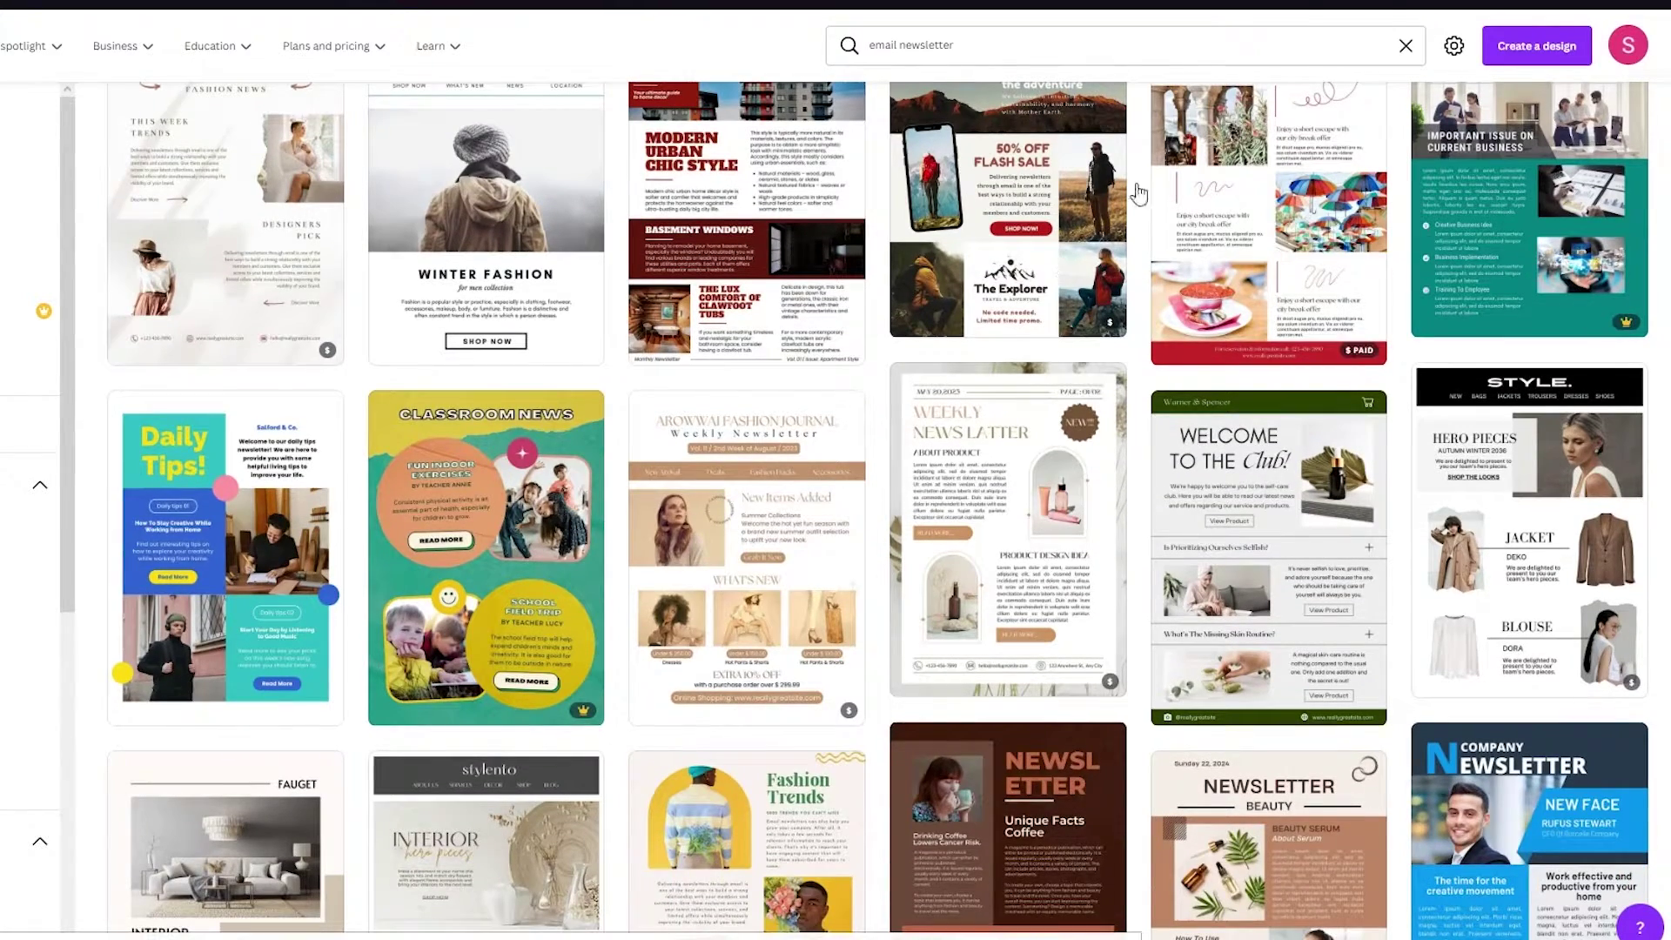
{"action": "scroll", "coordinate": [860, 290], "scroll_direction": "down", "scroll_amount": 2}
{"action": "scroll", "coordinate": [494, 285], "scroll_direction": "up", "scroll_amount": 3}
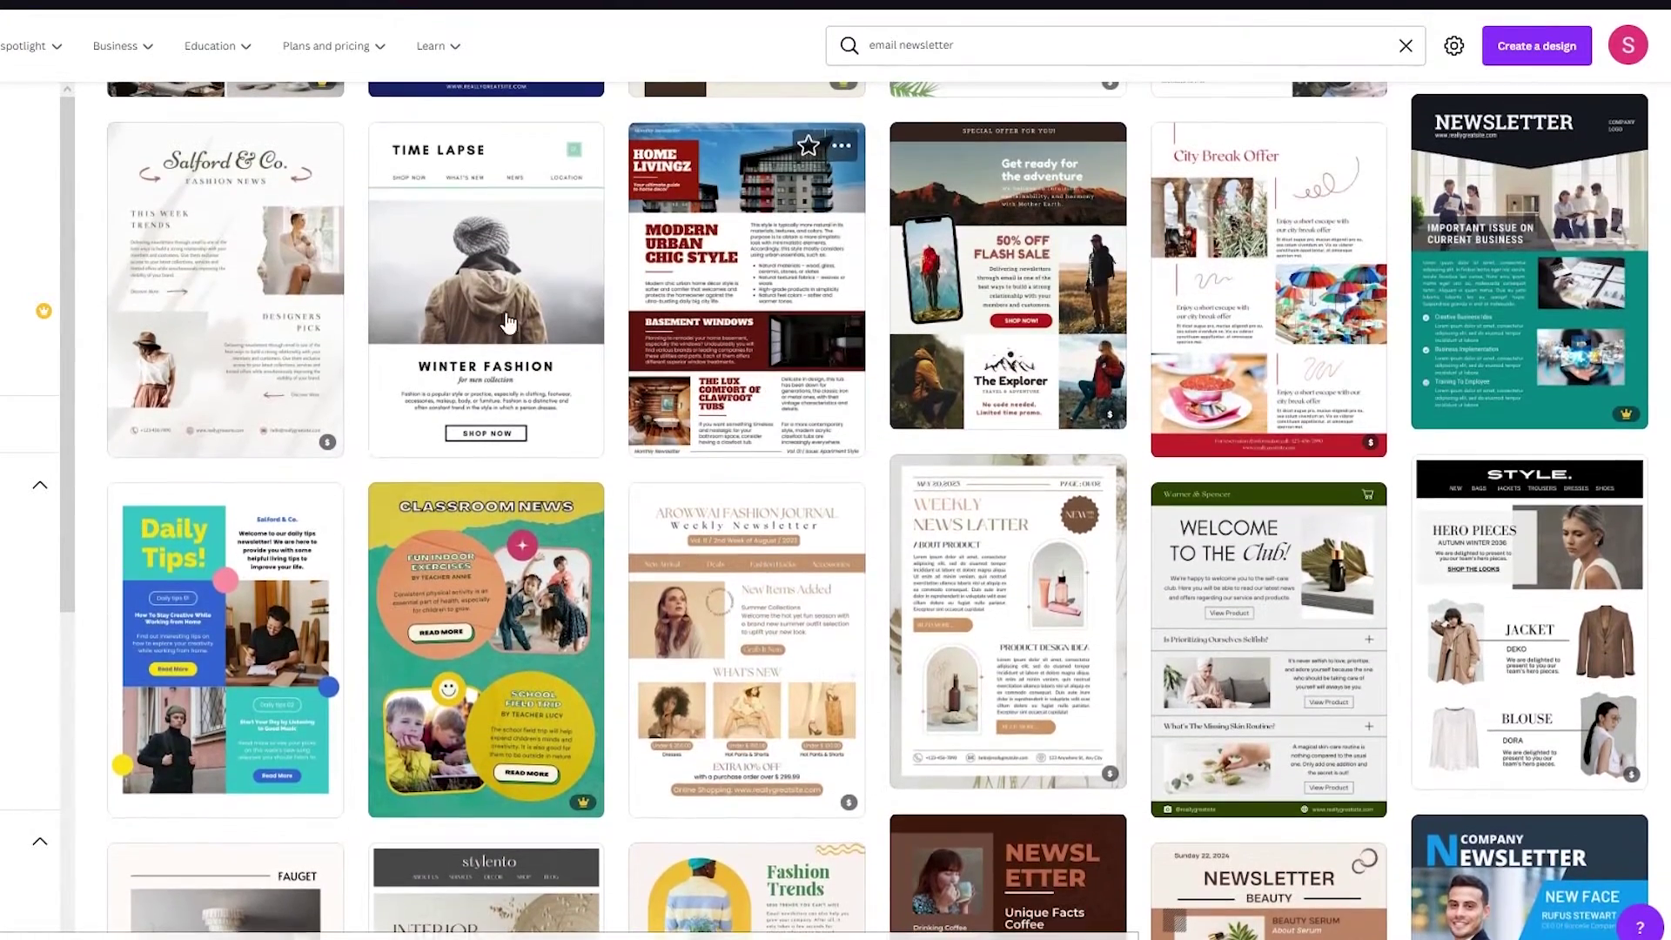
{"action": "left_click", "coordinate": [526, 289]}
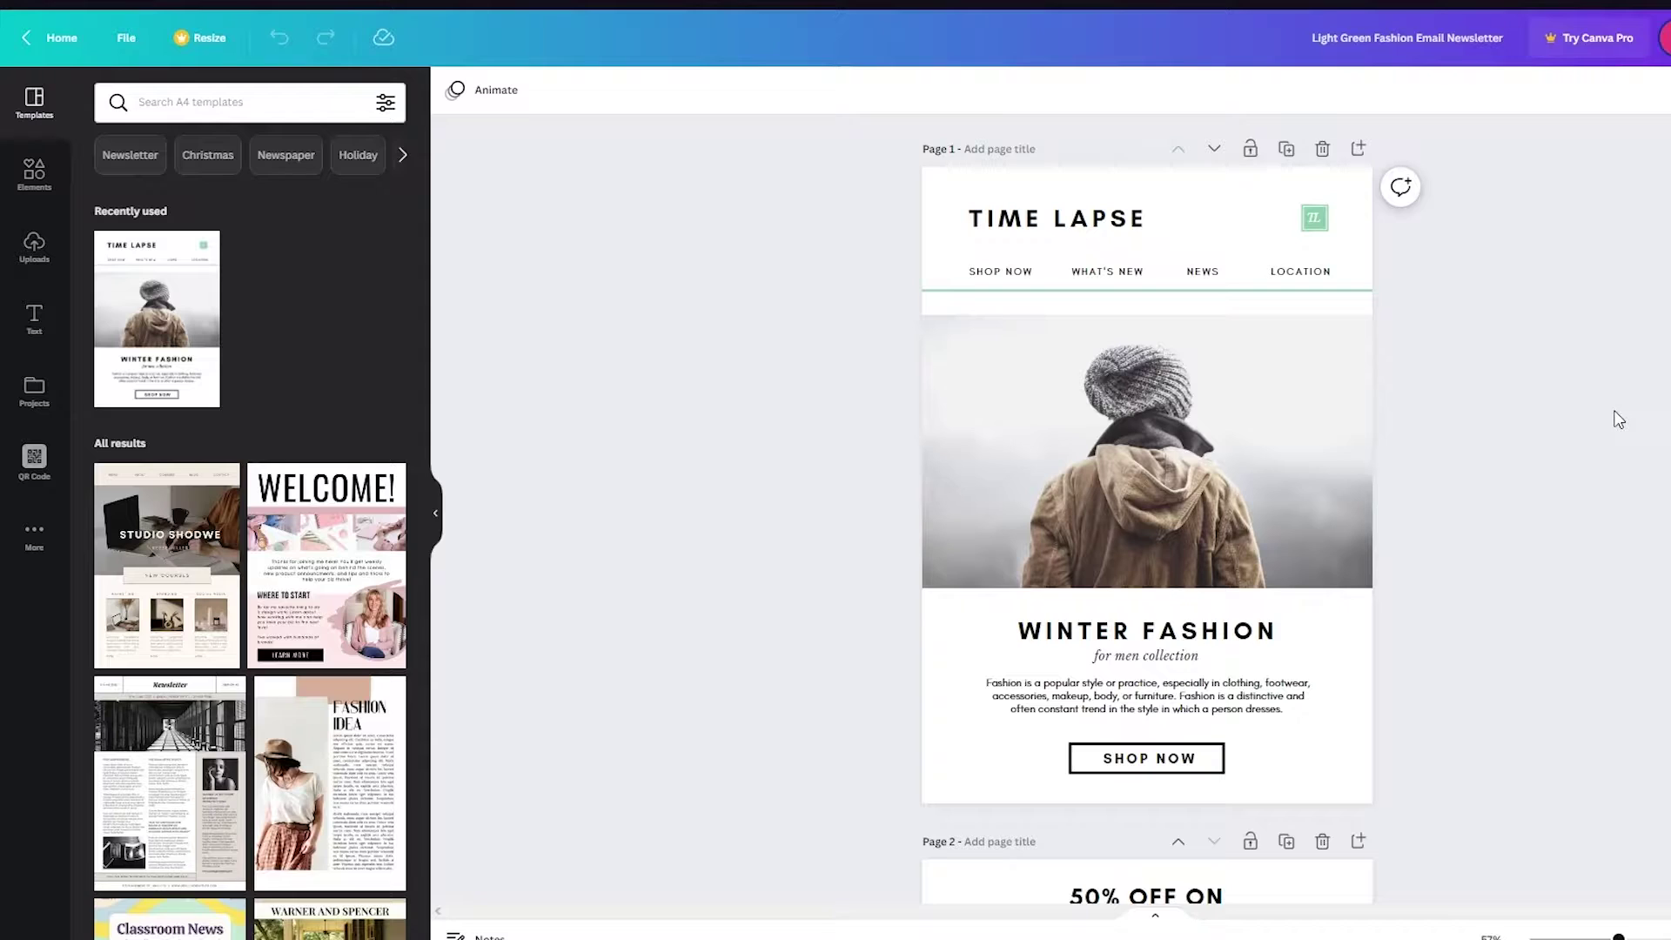
{"action": "scroll", "coordinate": [1026, 523], "scroll_direction": "down", "scroll_amount": 8}
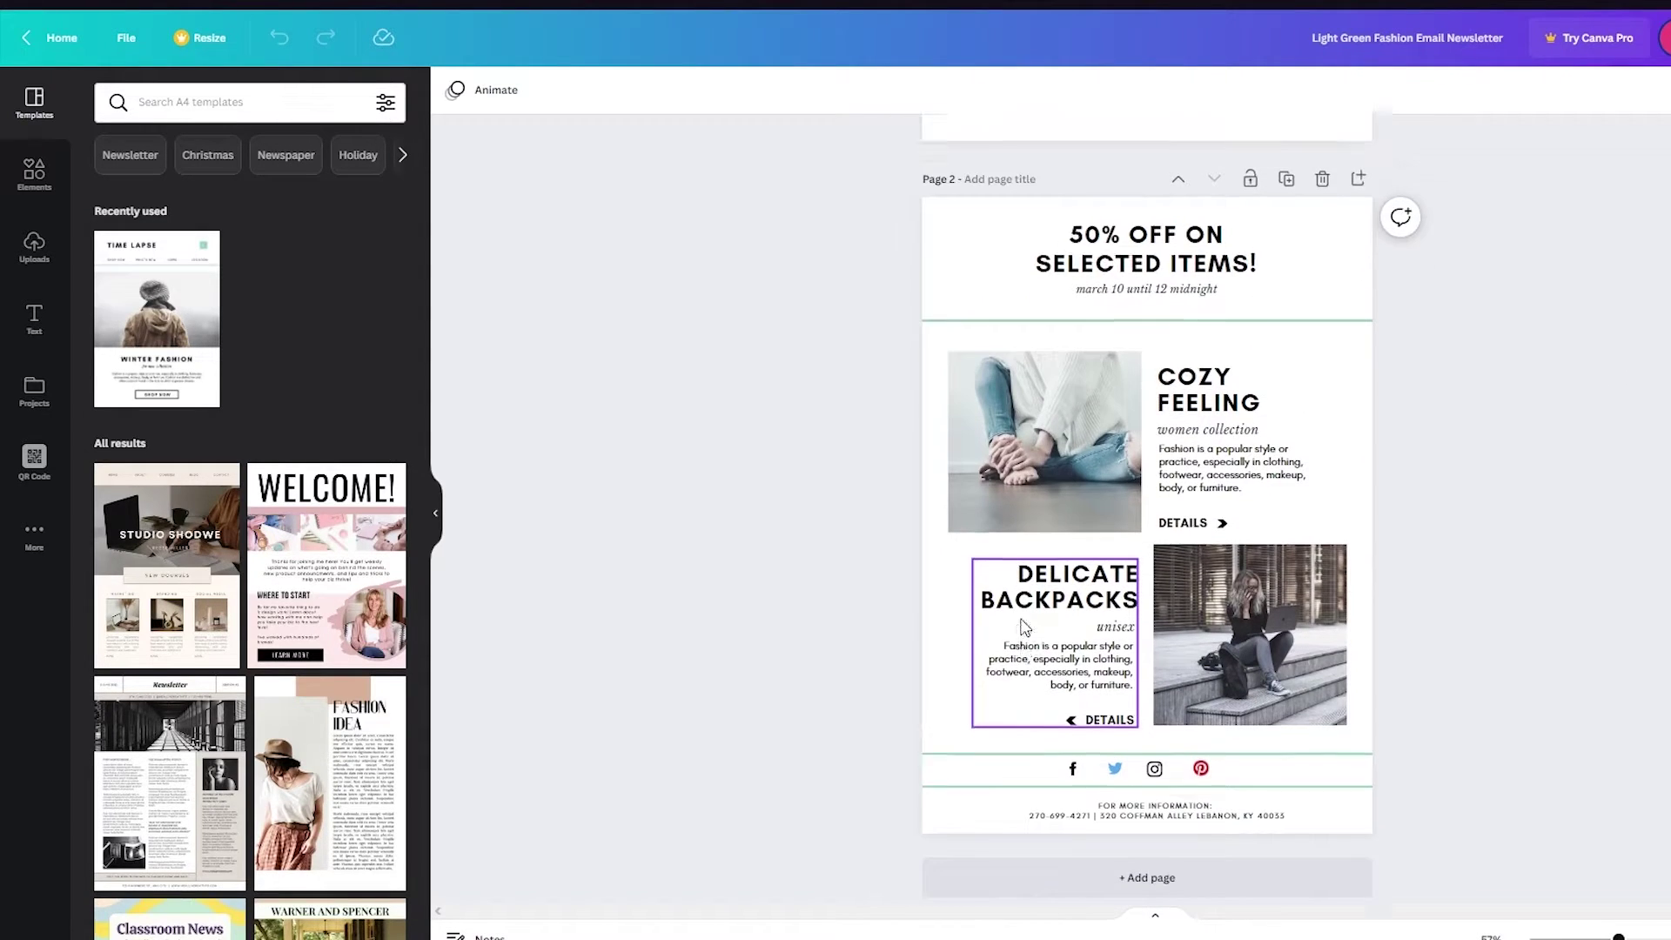
{"action": "scroll", "coordinate": [1026, 627], "scroll_direction": "up", "scroll_amount": 7}
{"action": "scroll", "coordinate": [1025, 627], "scroll_direction": "down", "scroll_amount": 6}
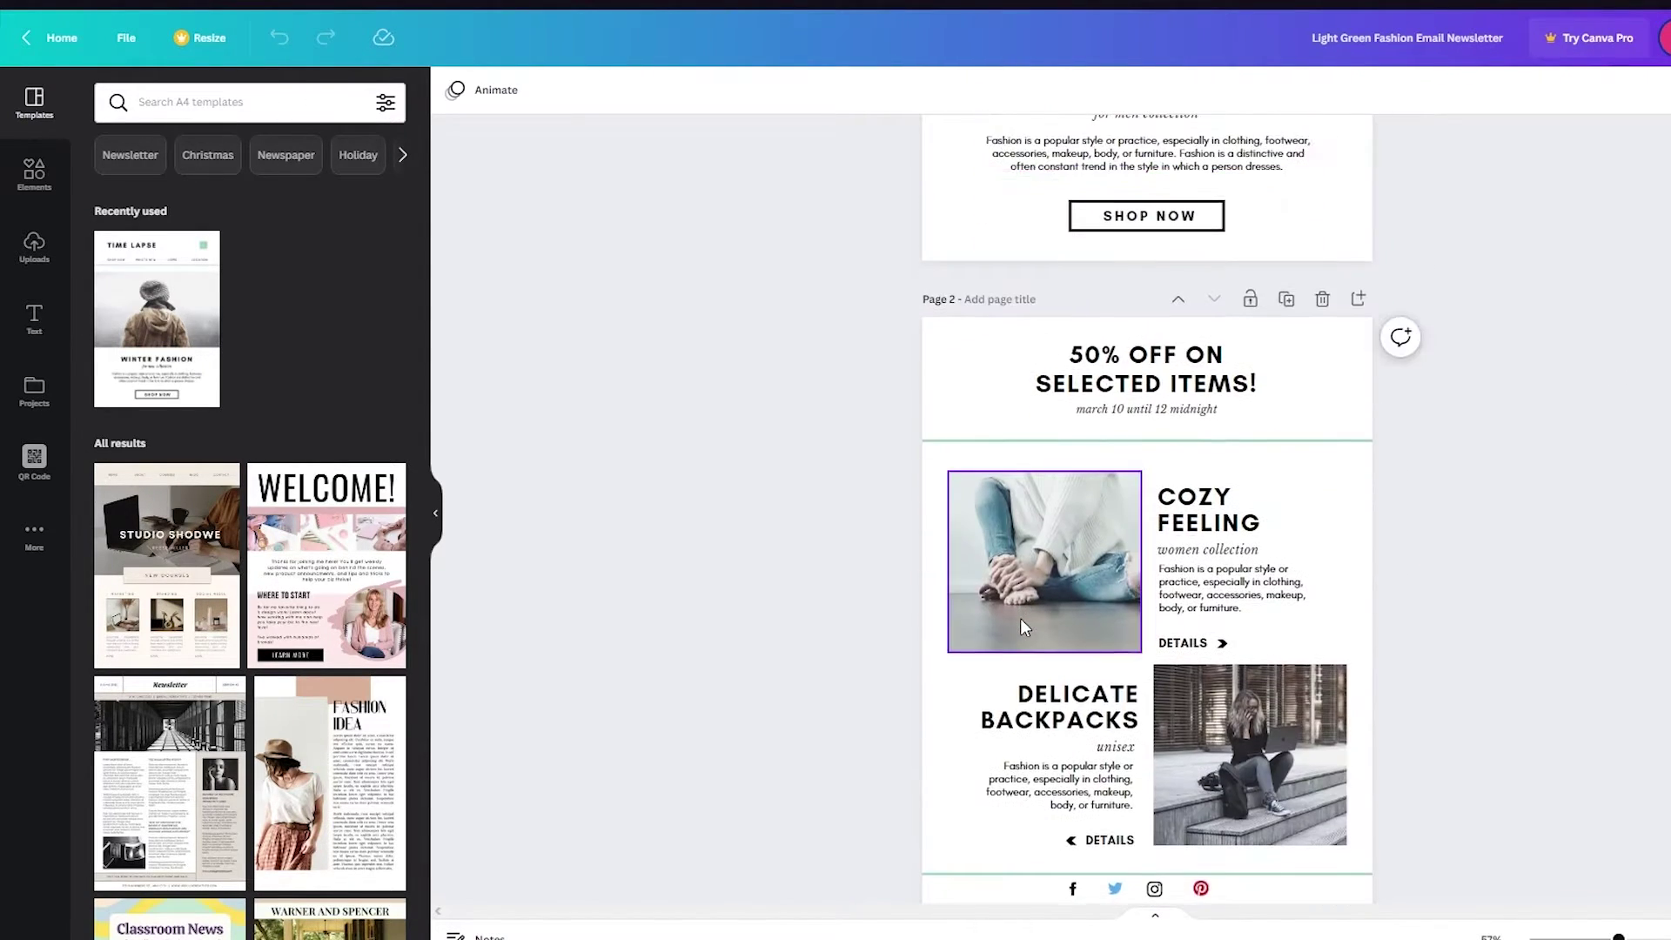
{"action": "scroll", "coordinate": [1020, 618], "scroll_direction": "down", "scroll_amount": 2}
{"action": "scroll", "coordinate": [1218, 488], "scroll_direction": "up", "scroll_amount": 8}
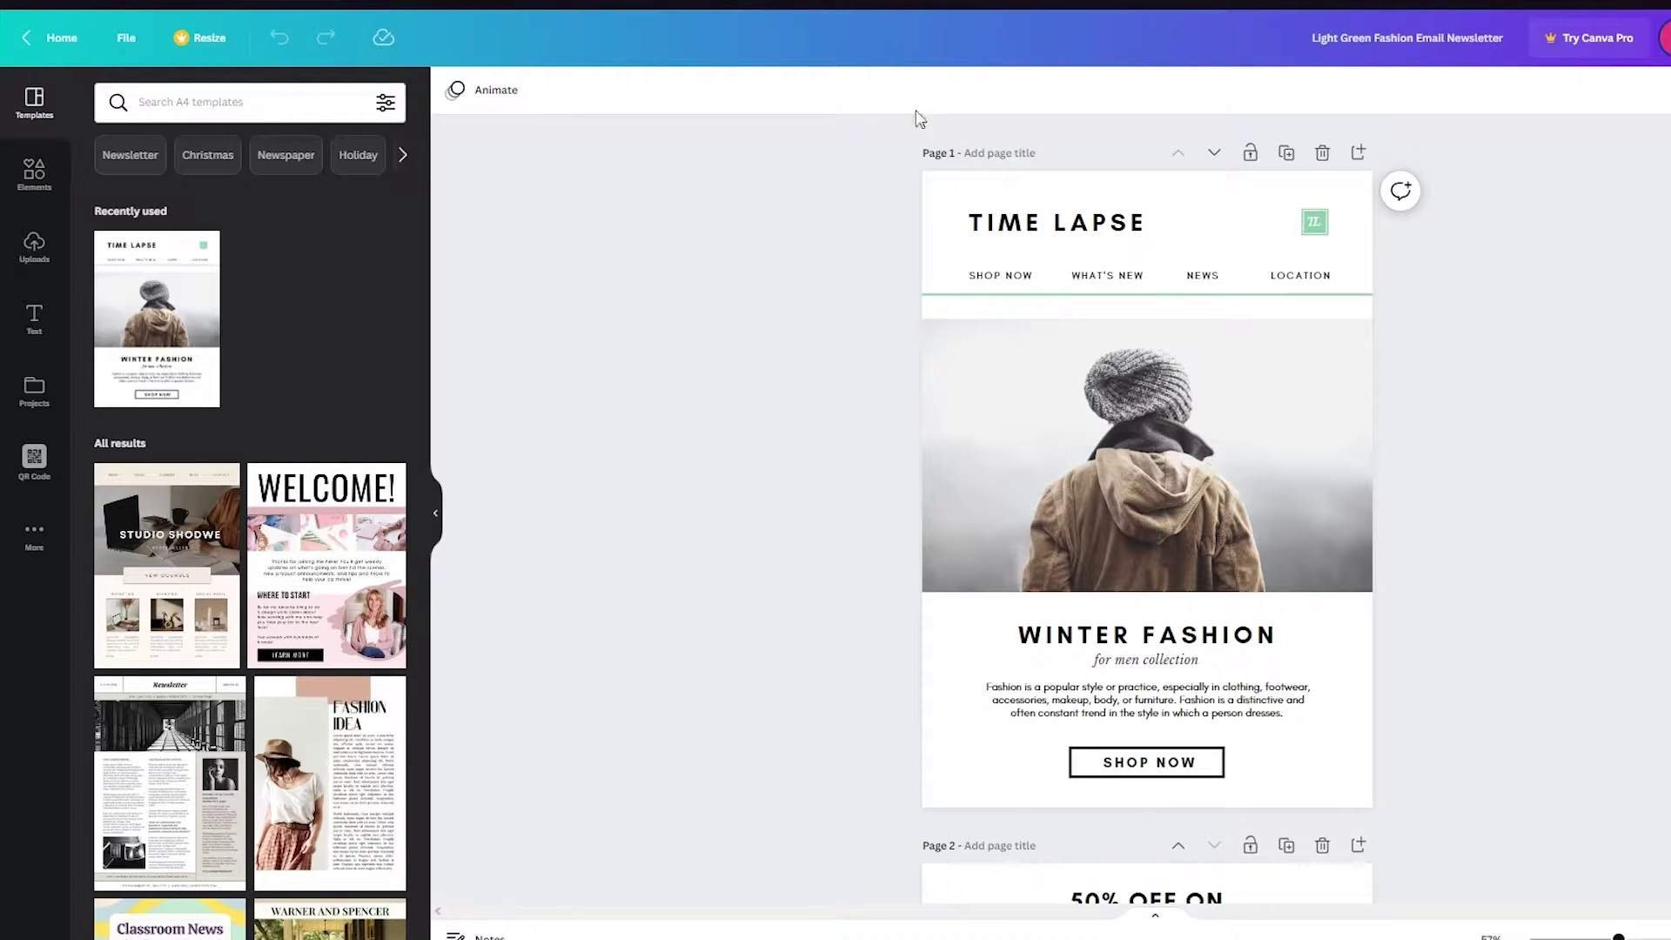
Step: Set the background of page 1 to the light green from the document colors
{"action": "left_click", "coordinate": [1014, 195]}
{"action": "left_click", "coordinate": [454, 90]}
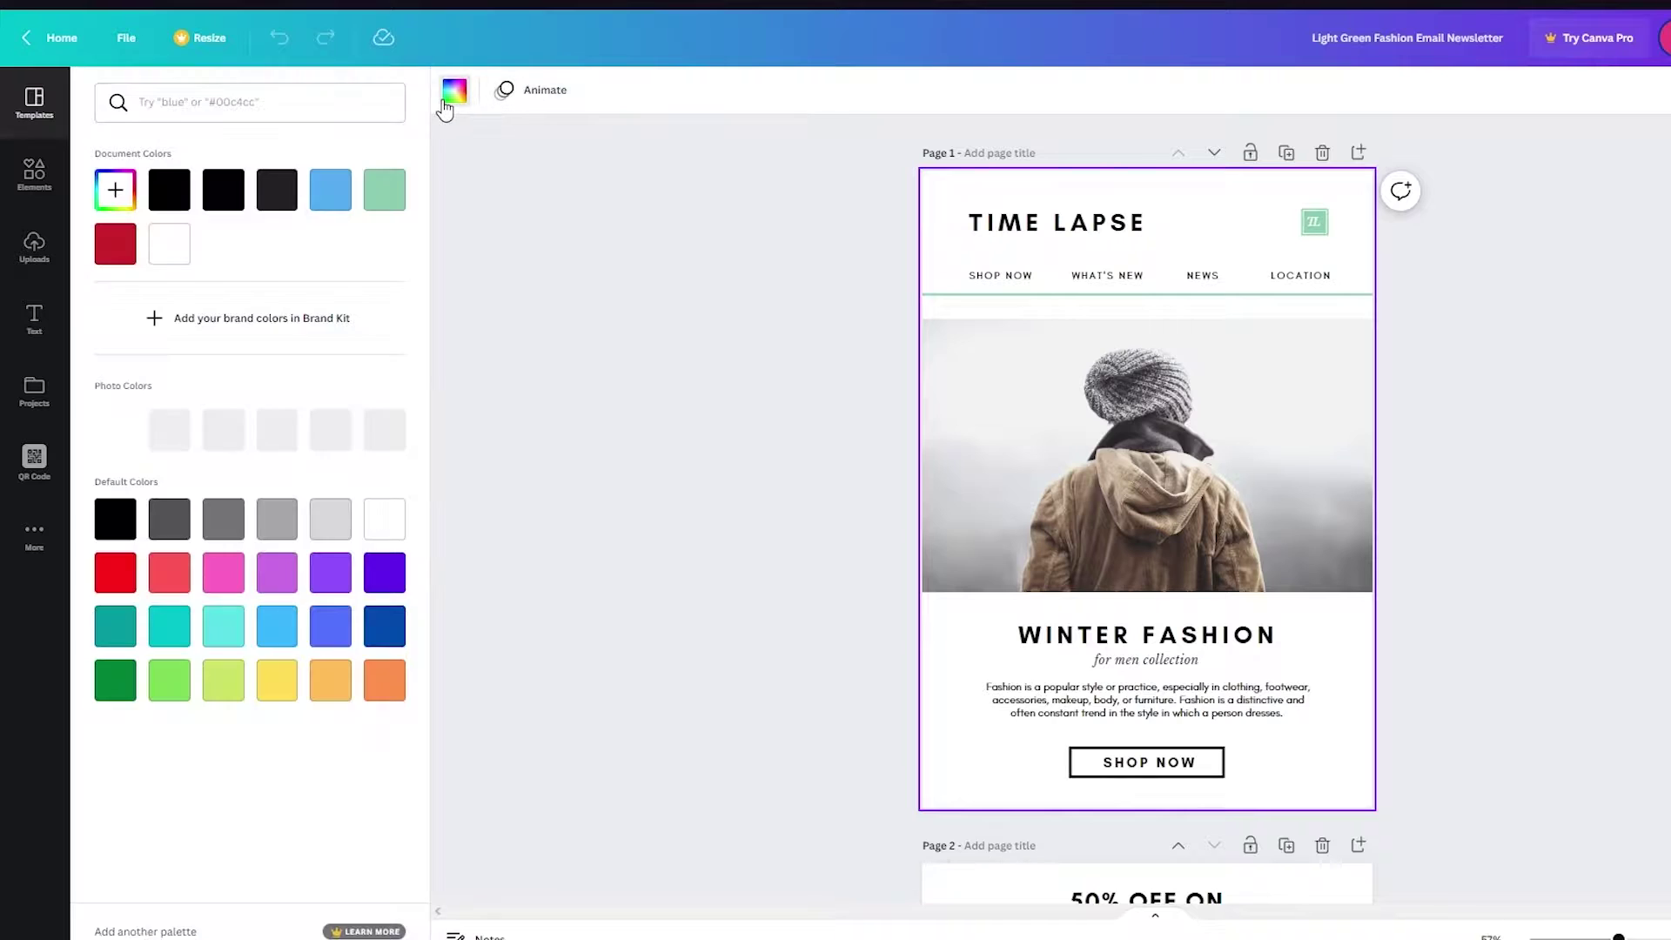
{"action": "left_click", "coordinate": [347, 192]}
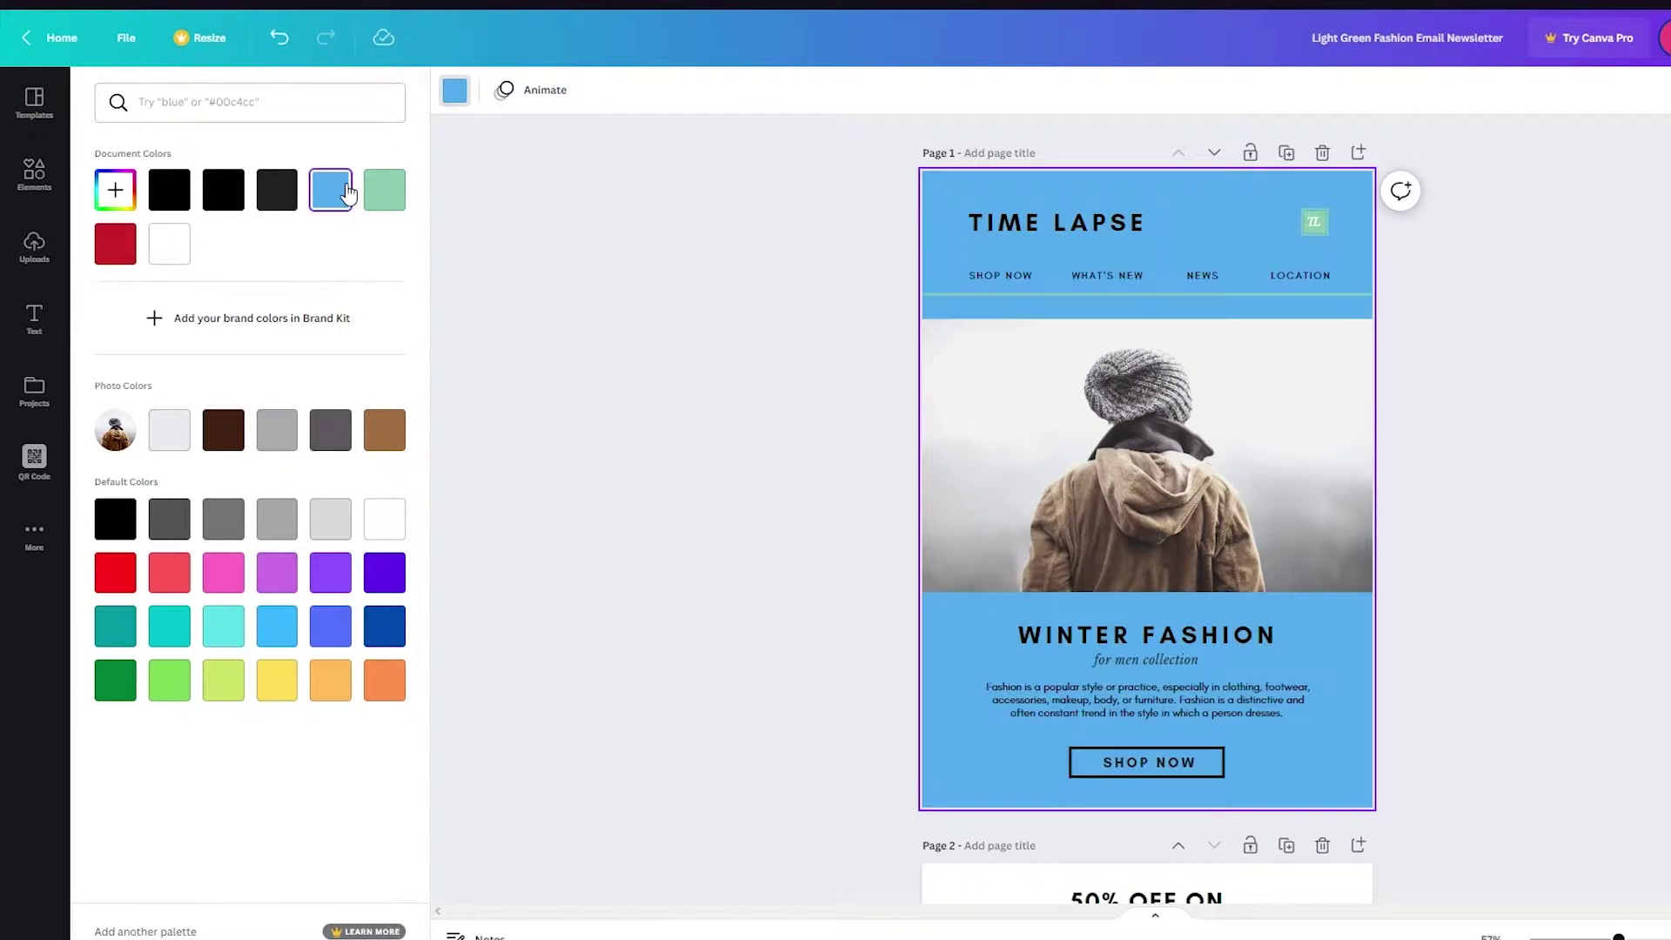
{"action": "left_click", "coordinate": [387, 205]}
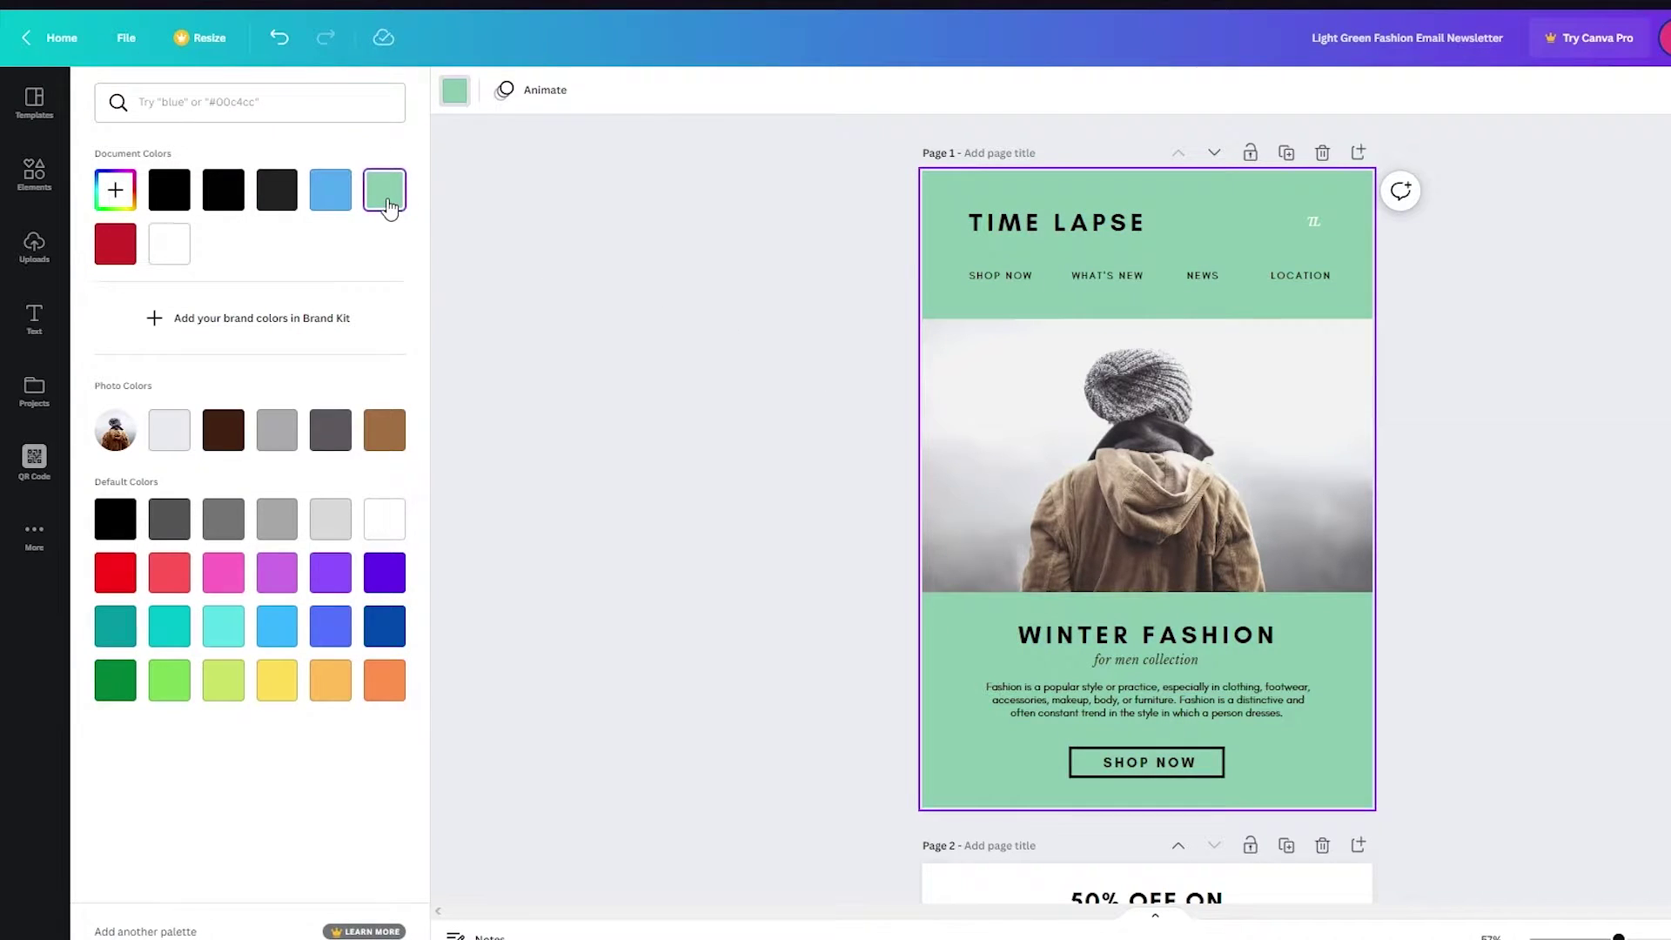
{"action": "left_click", "coordinate": [758, 339]}
Step: Try the TIME LAPSE heading without bold, and restore its bold formatting
{"action": "left_click", "coordinate": [1032, 226]}
{"action": "left_click", "coordinate": [1033, 225]}
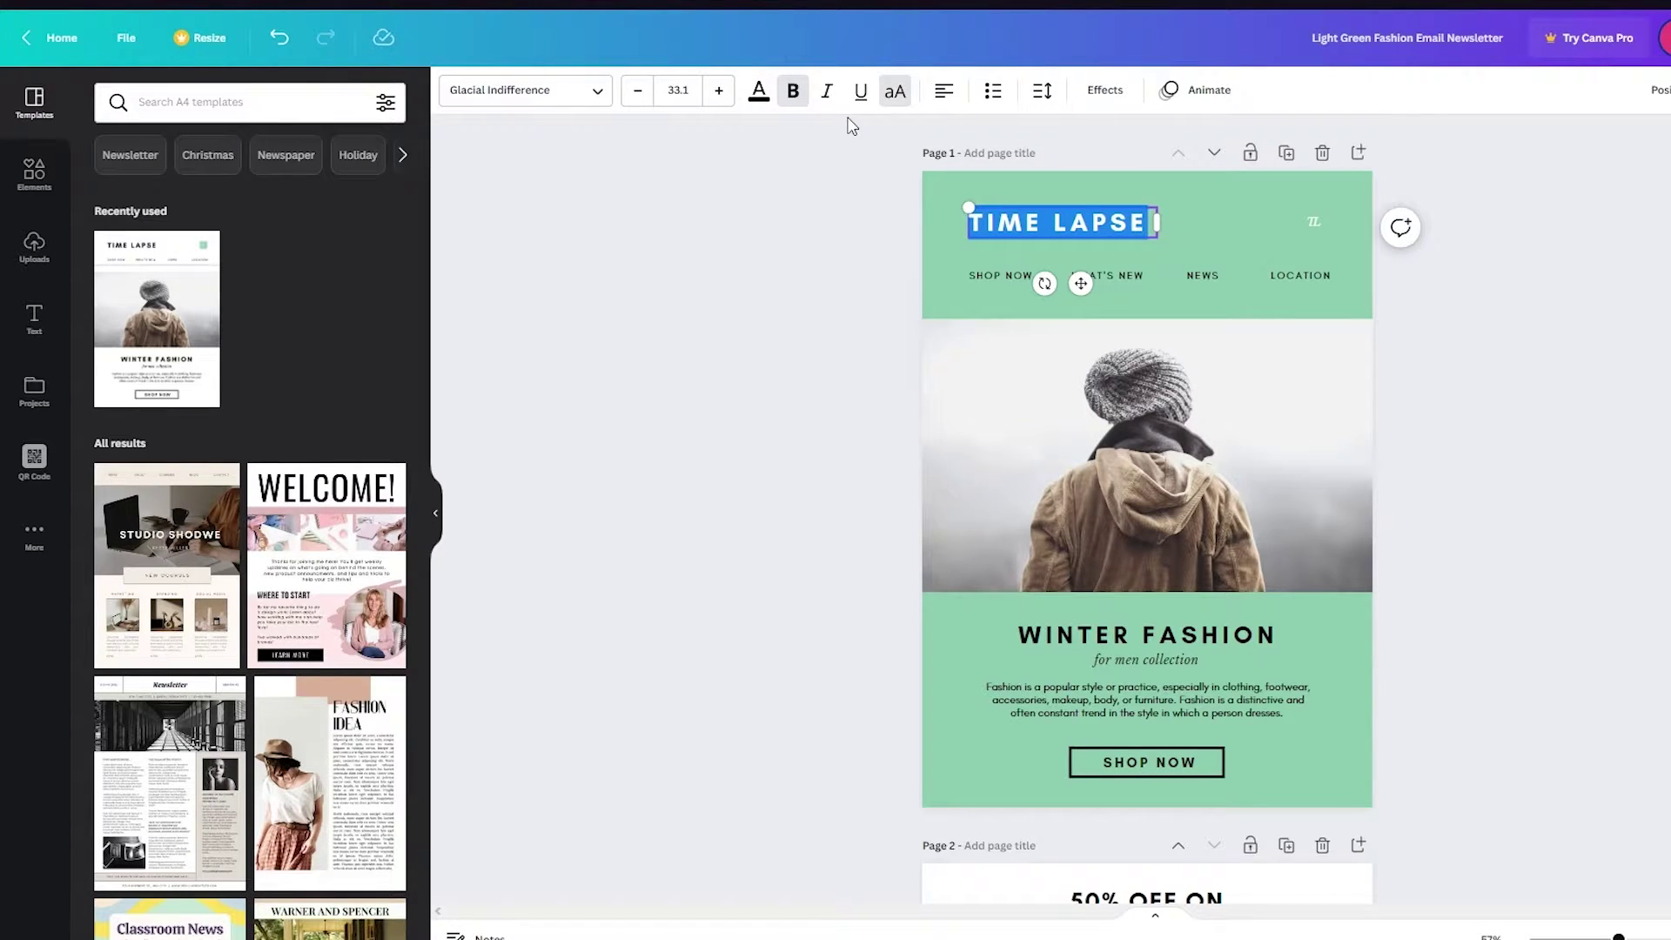
{"action": "left_click", "coordinate": [793, 90]}
{"action": "left_click", "coordinate": [798, 328]}
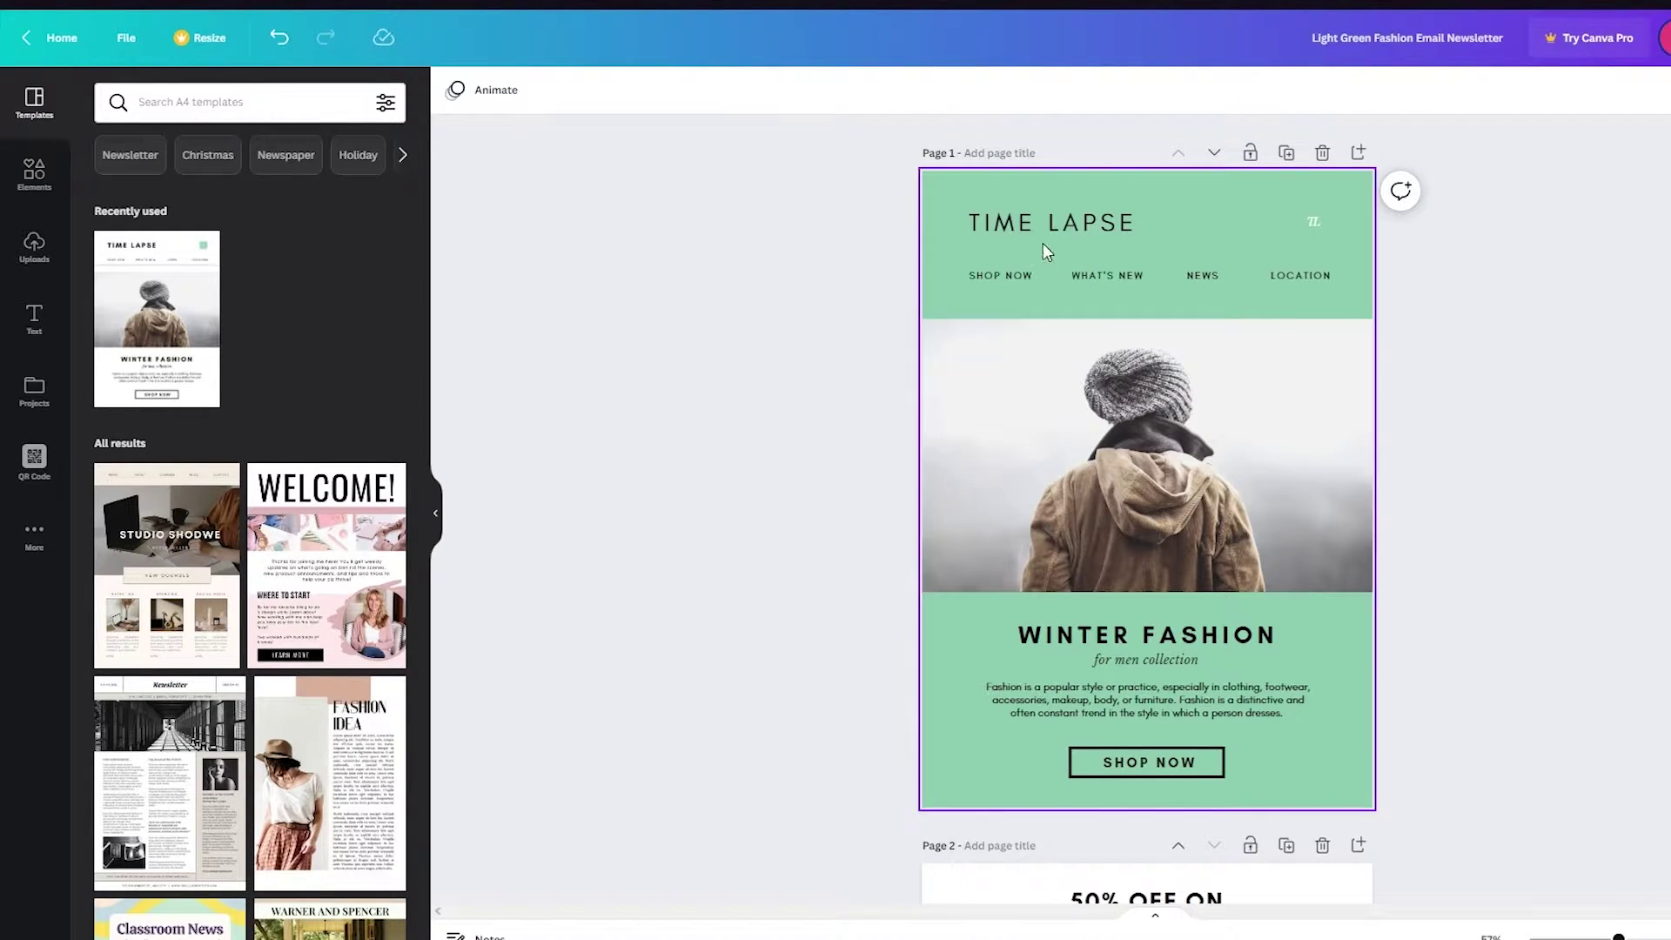
{"action": "double_click", "coordinate": [1063, 217]}
{"action": "left_click", "coordinate": [792, 90]}
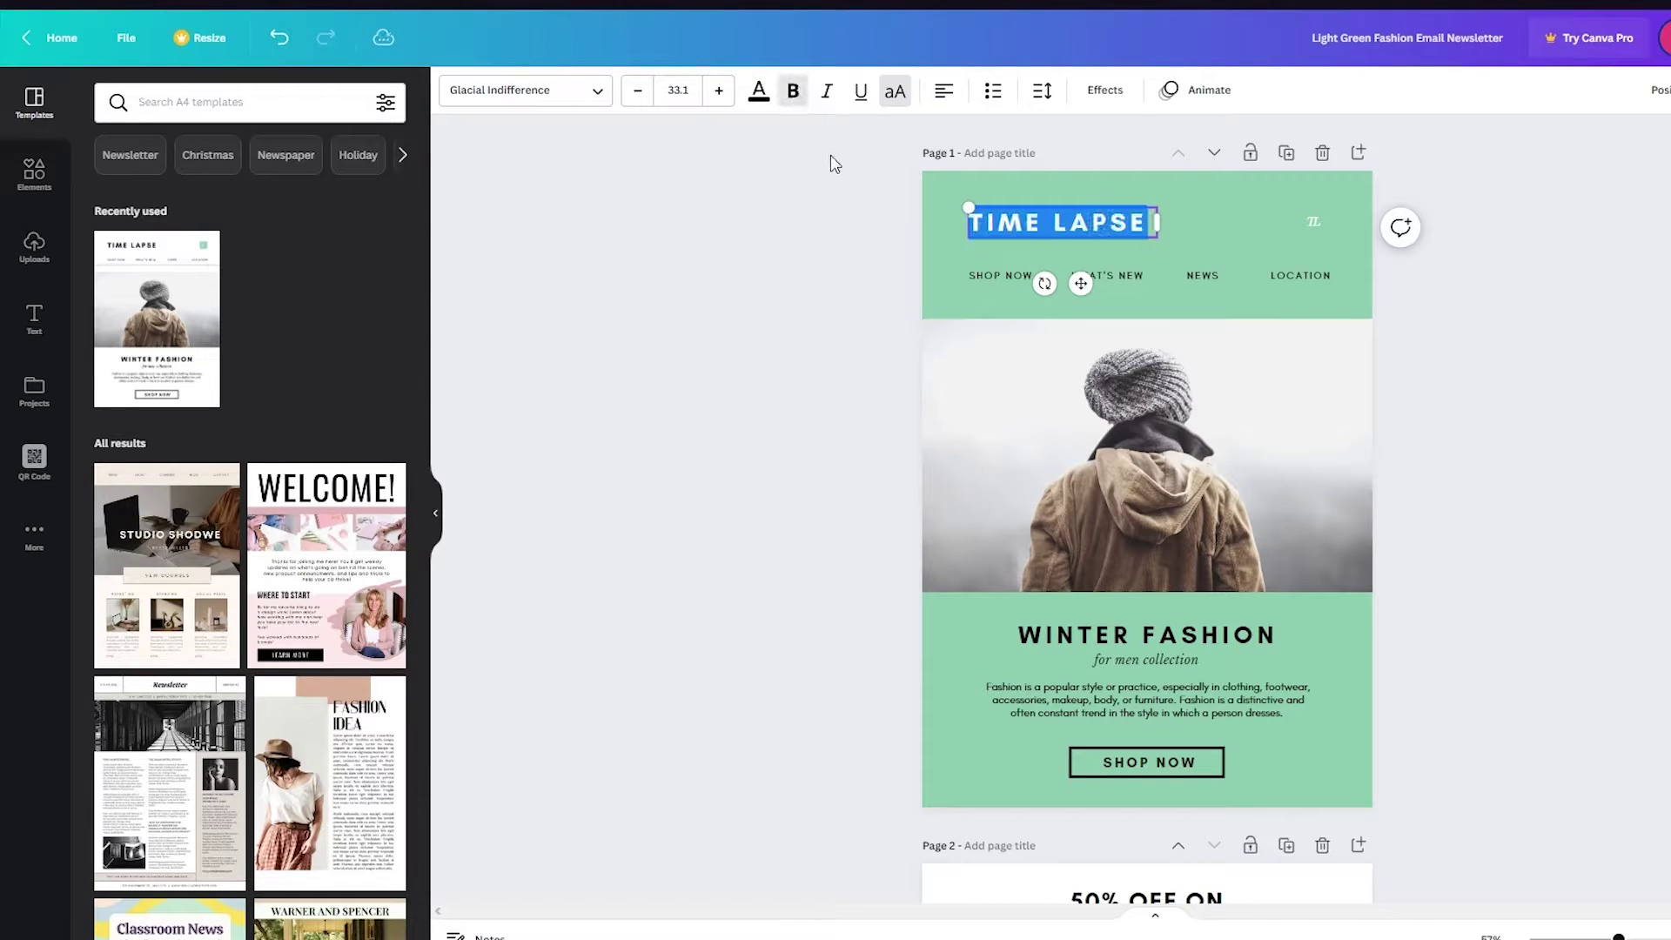
{"action": "left_click", "coordinate": [830, 155]}
Step: Set the text color of the TIME LAPSE heading on page 1 to white
{"action": "left_click", "coordinate": [1029, 224]}
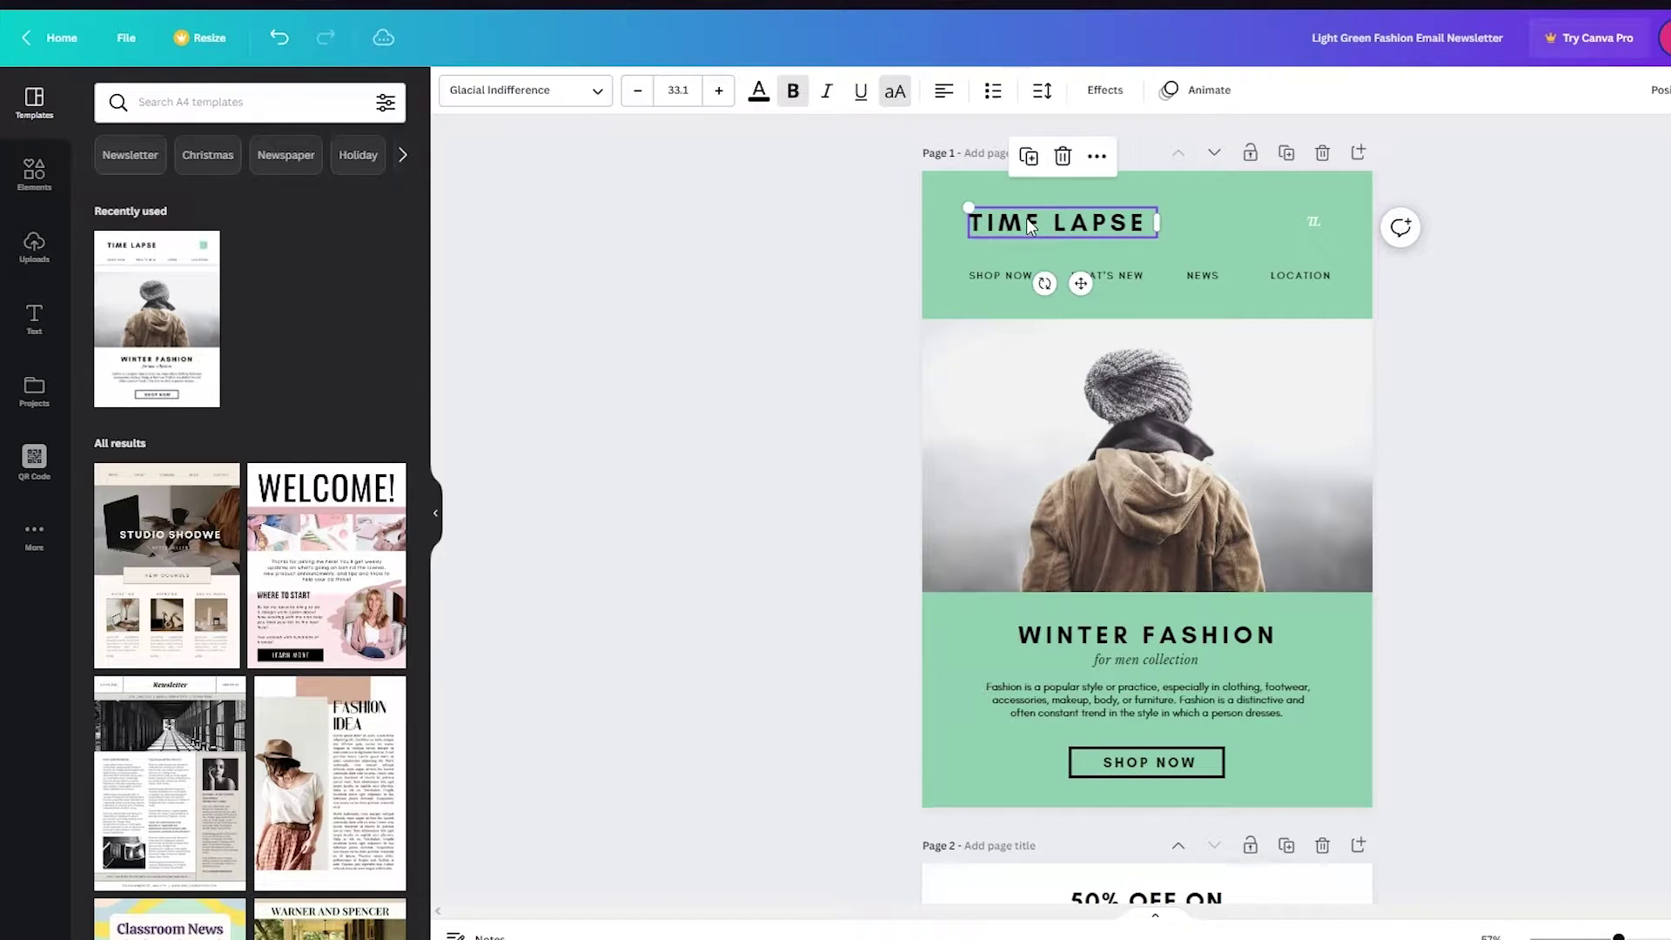
{"action": "left_click", "coordinate": [758, 90]}
{"action": "left_click", "coordinate": [178, 254]}
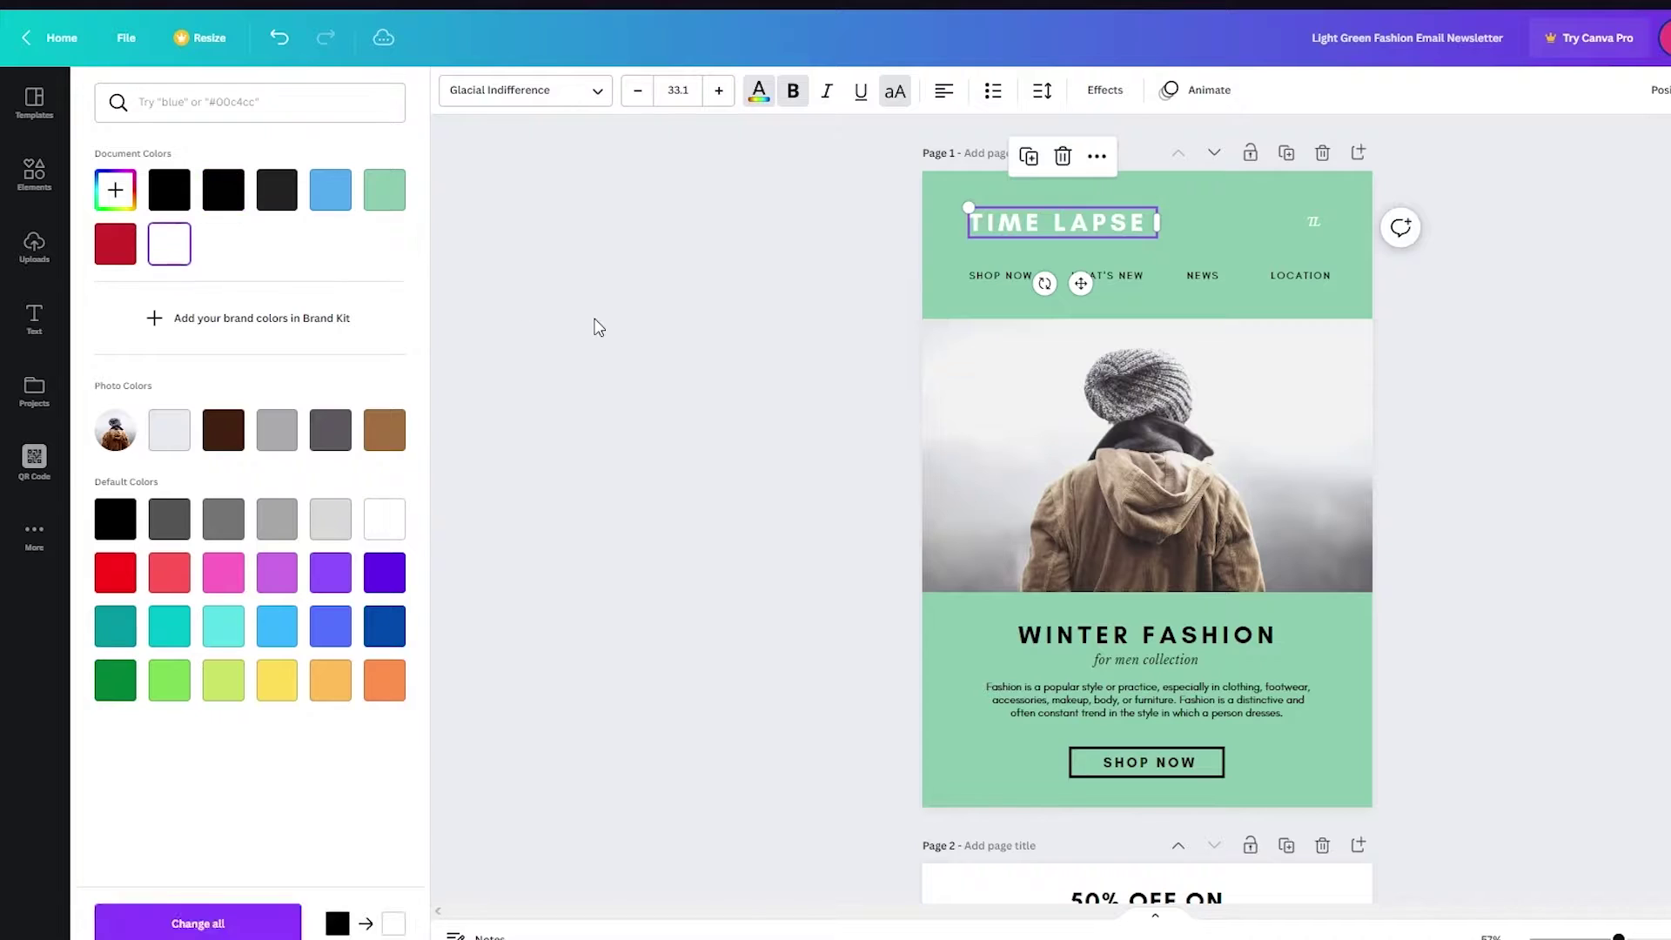
{"action": "left_click", "coordinate": [598, 325]}
{"action": "right_click", "coordinate": [595, 319]}
{"action": "left_click", "coordinate": [828, 235]}
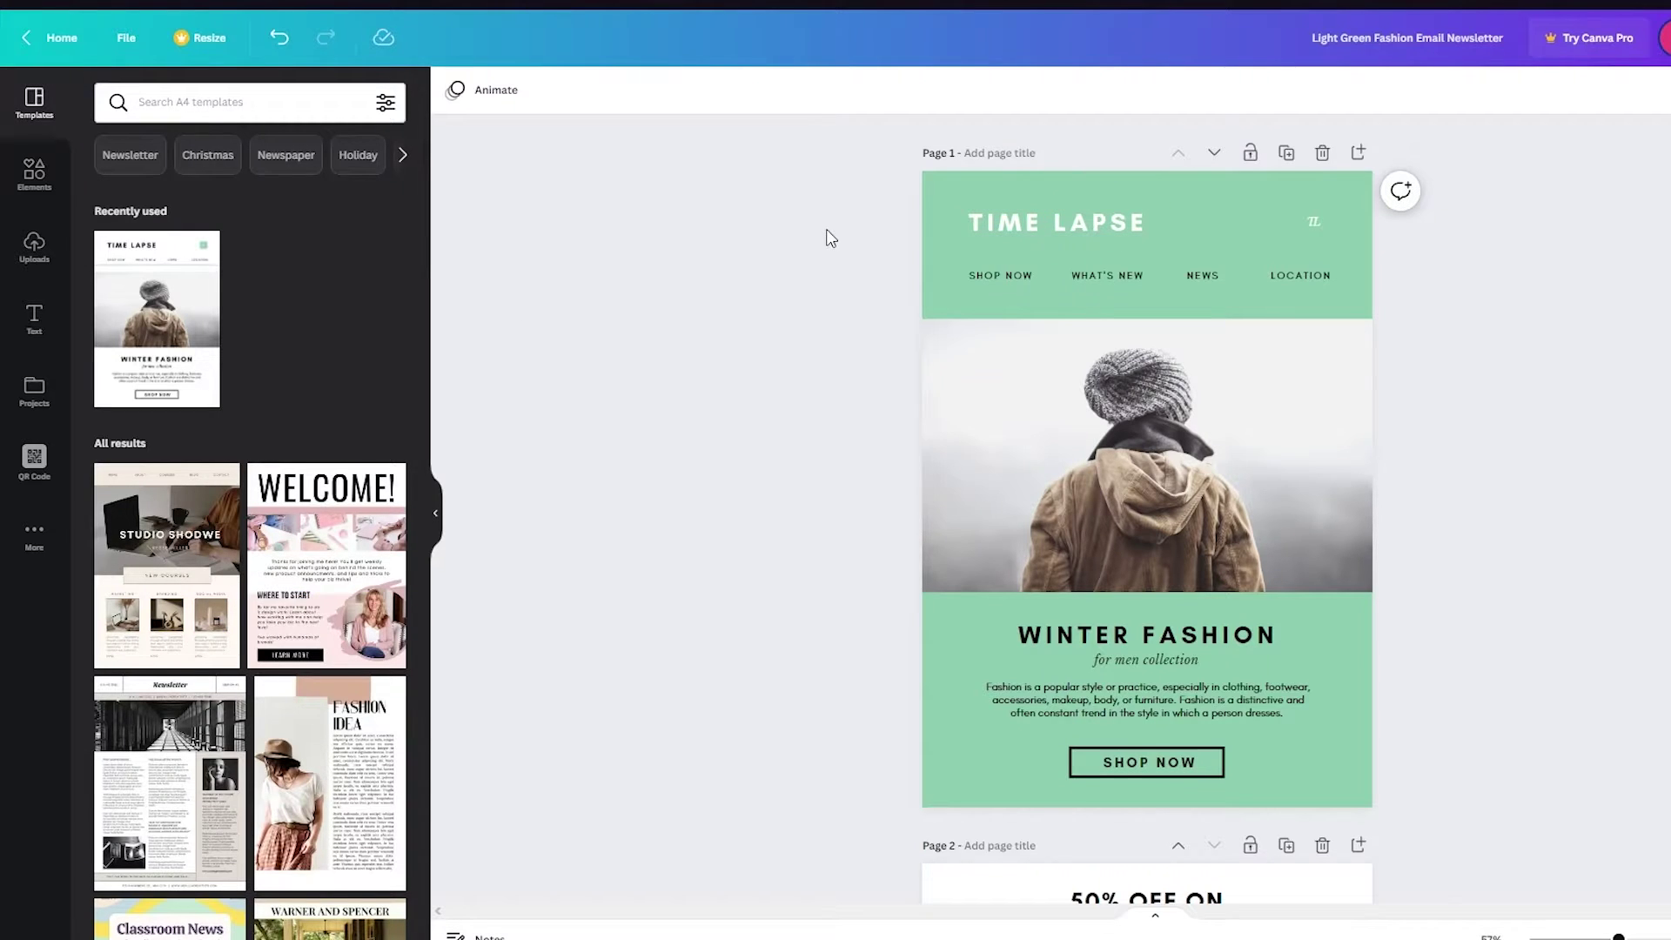
Step: Set the text color of the SHOP NOW link in the header navigation row to white
{"action": "left_click", "coordinate": [982, 275]}
{"action": "left_click", "coordinate": [758, 91]}
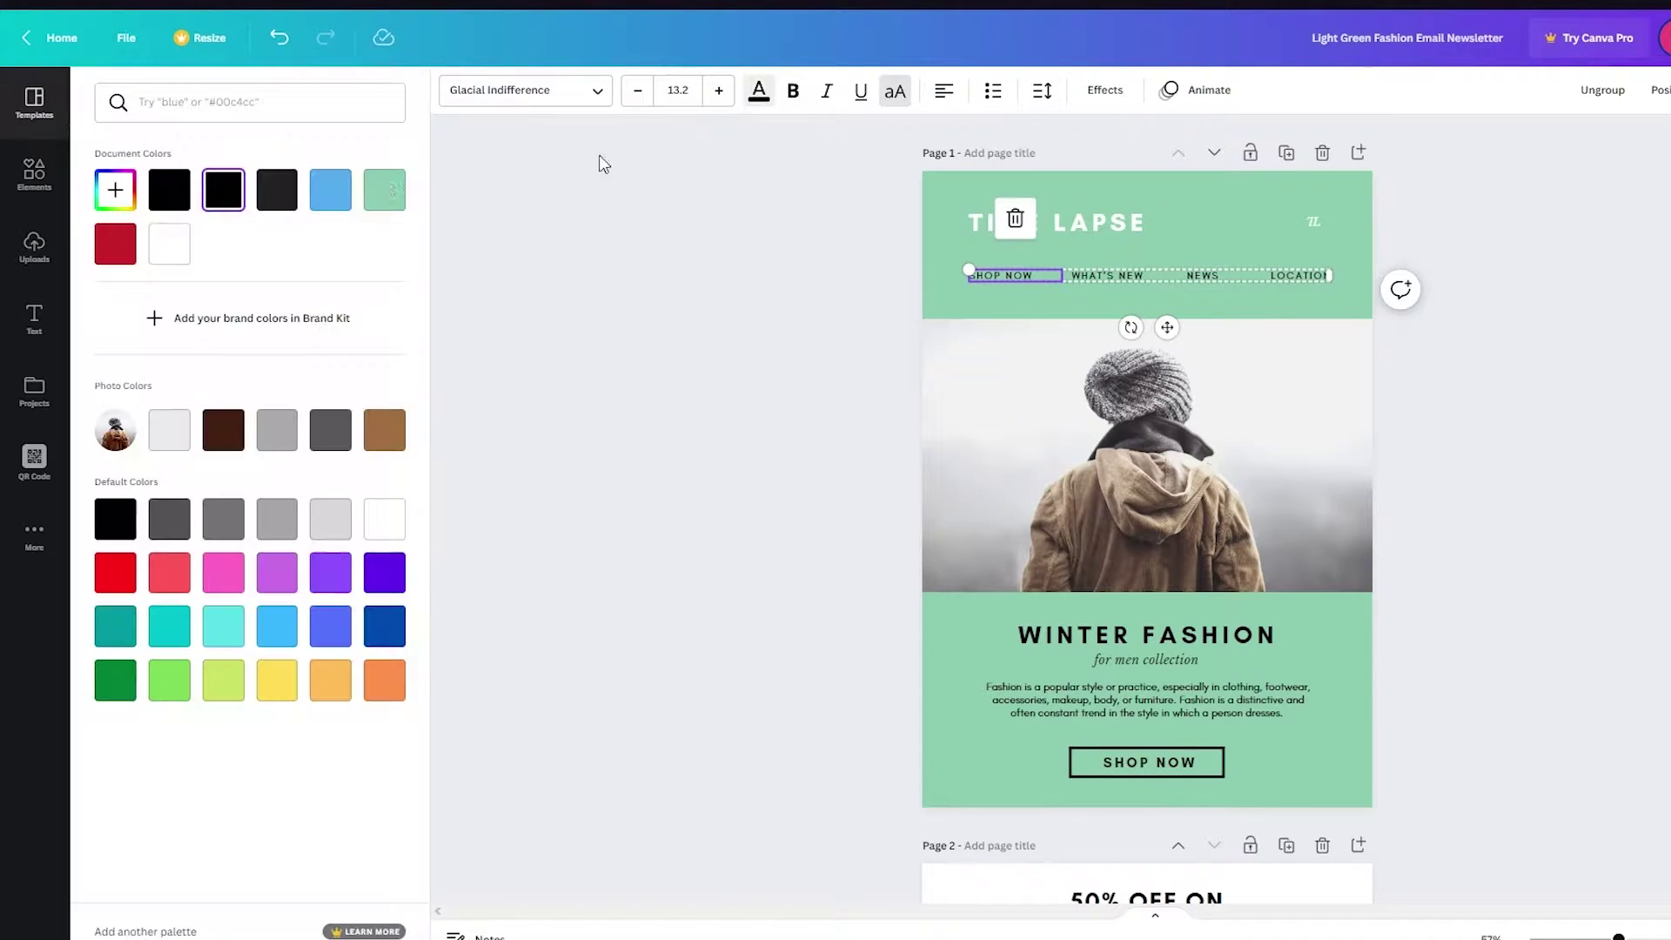
{"action": "left_click", "coordinate": [169, 244]}
{"action": "key", "text": "Escape"}
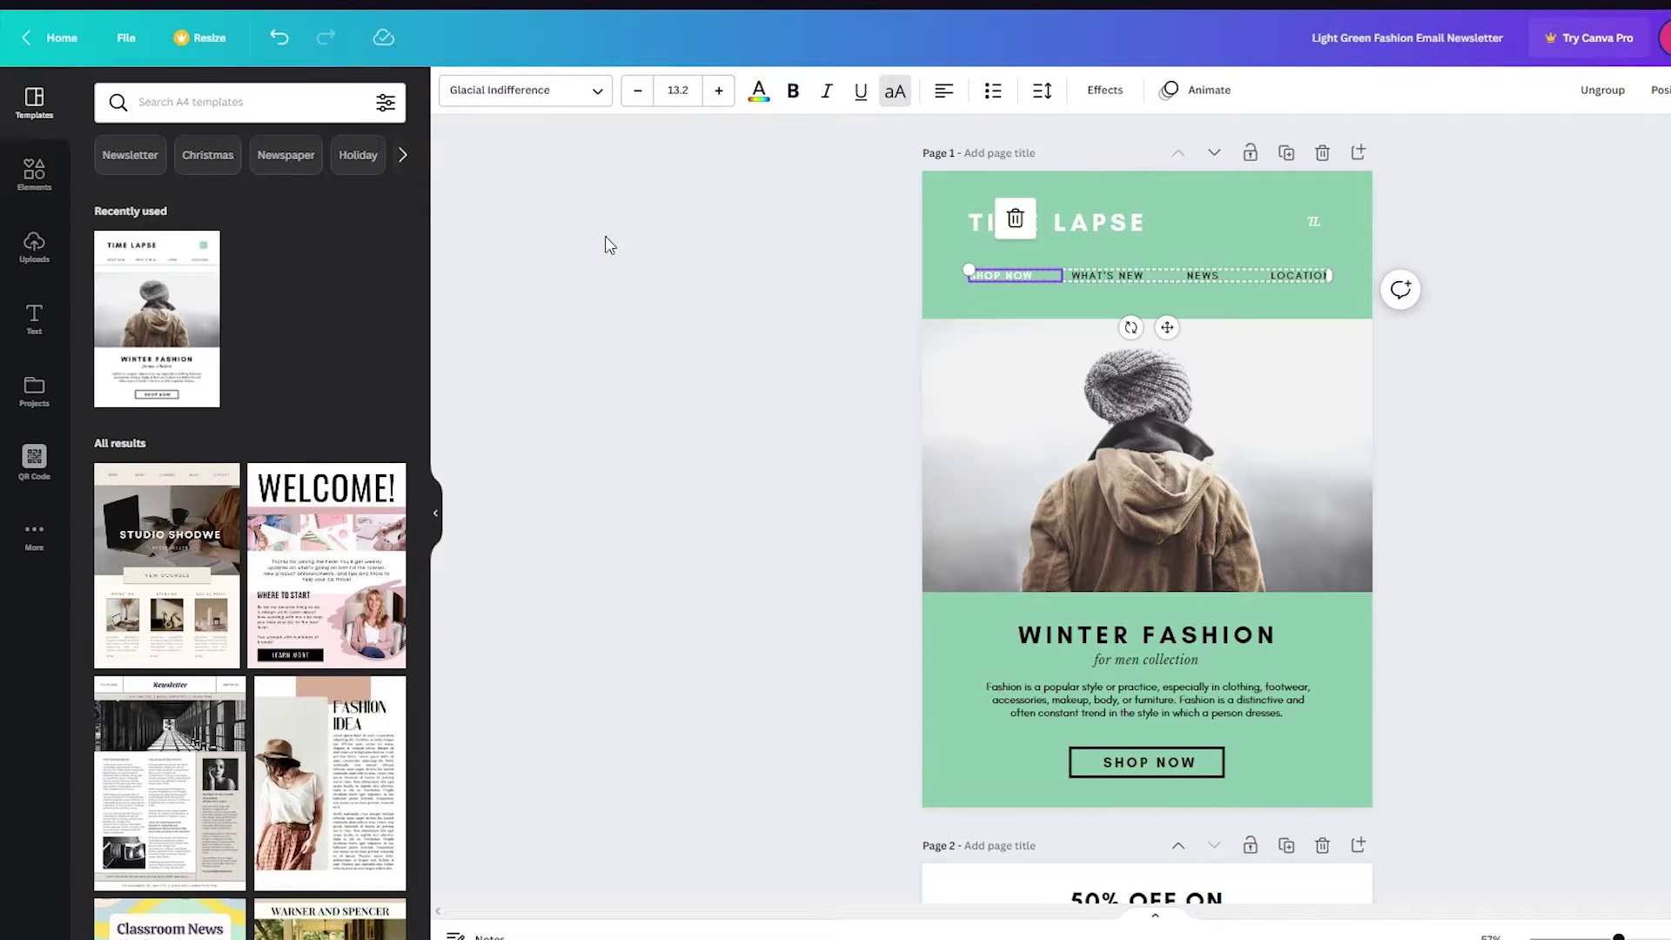
Step: Set the text color of the whole header navigation row on page 1 to white
{"action": "left_click", "coordinate": [607, 242]}
{"action": "left_click", "coordinate": [1079, 269]}
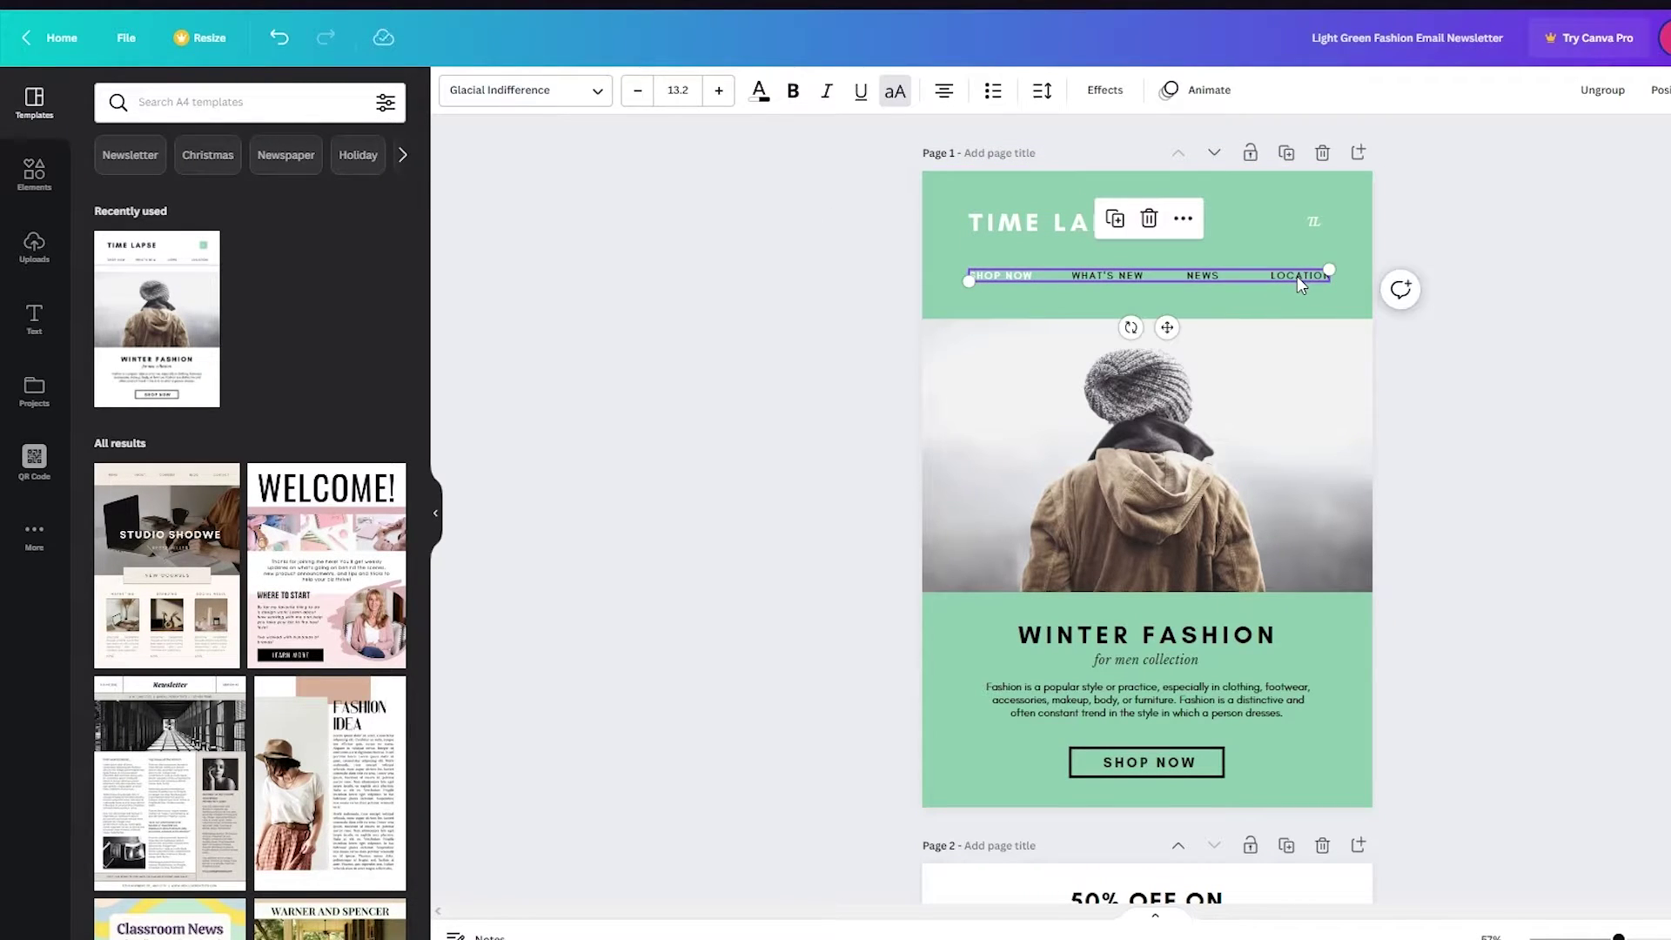
{"action": "left_click", "coordinate": [758, 91]}
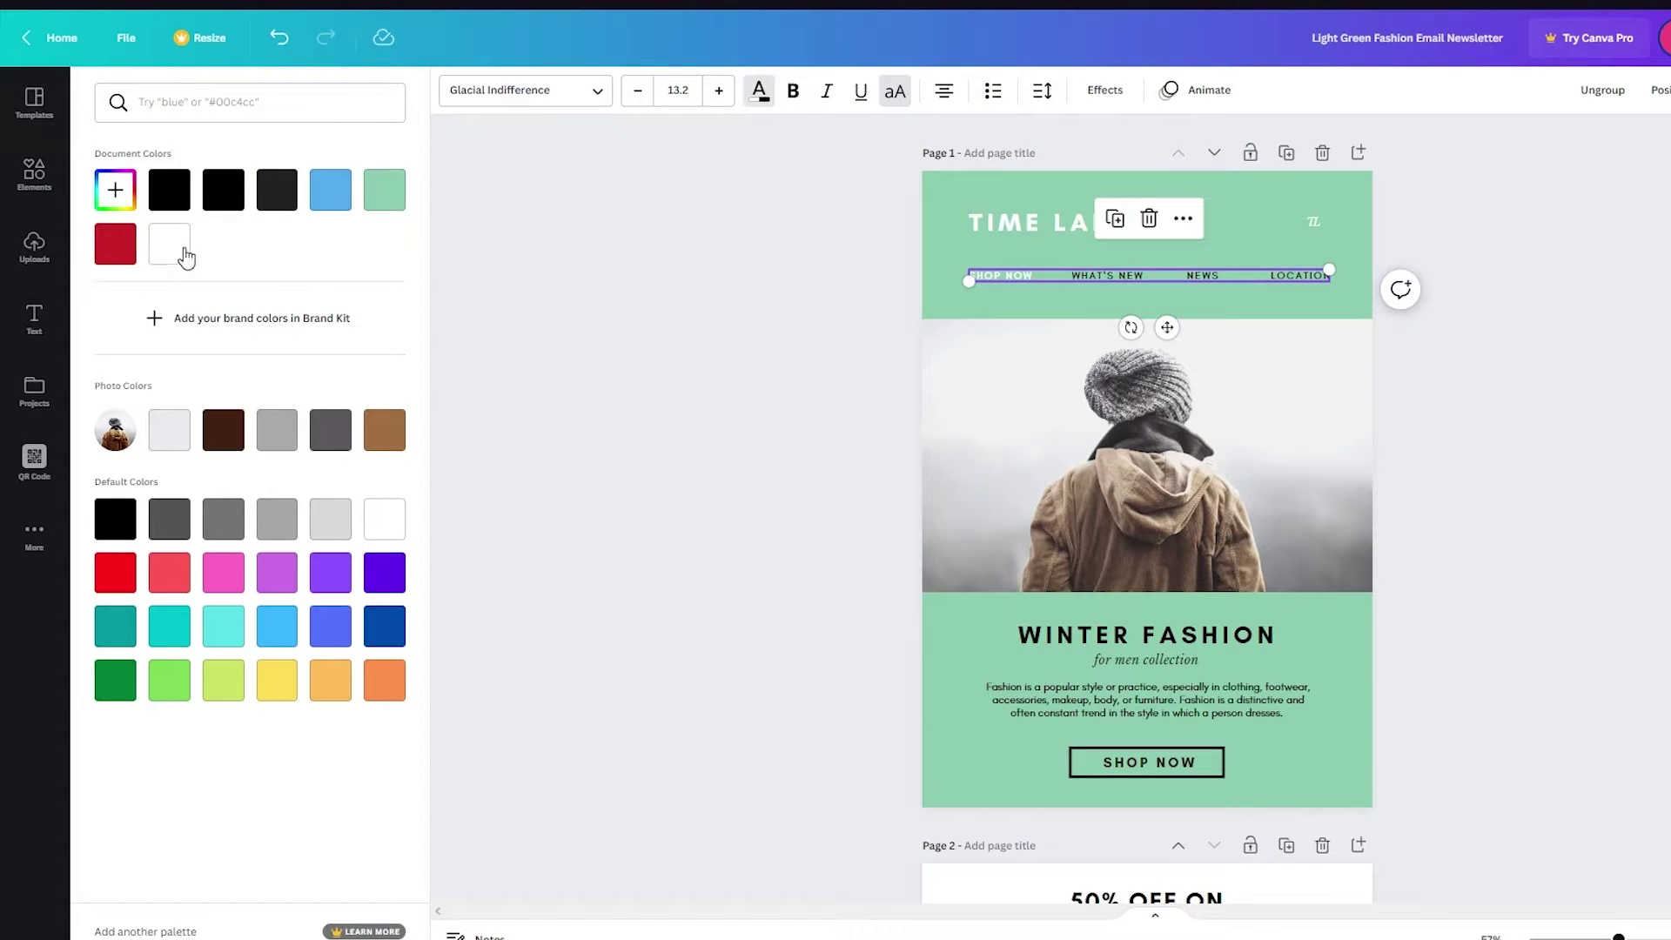
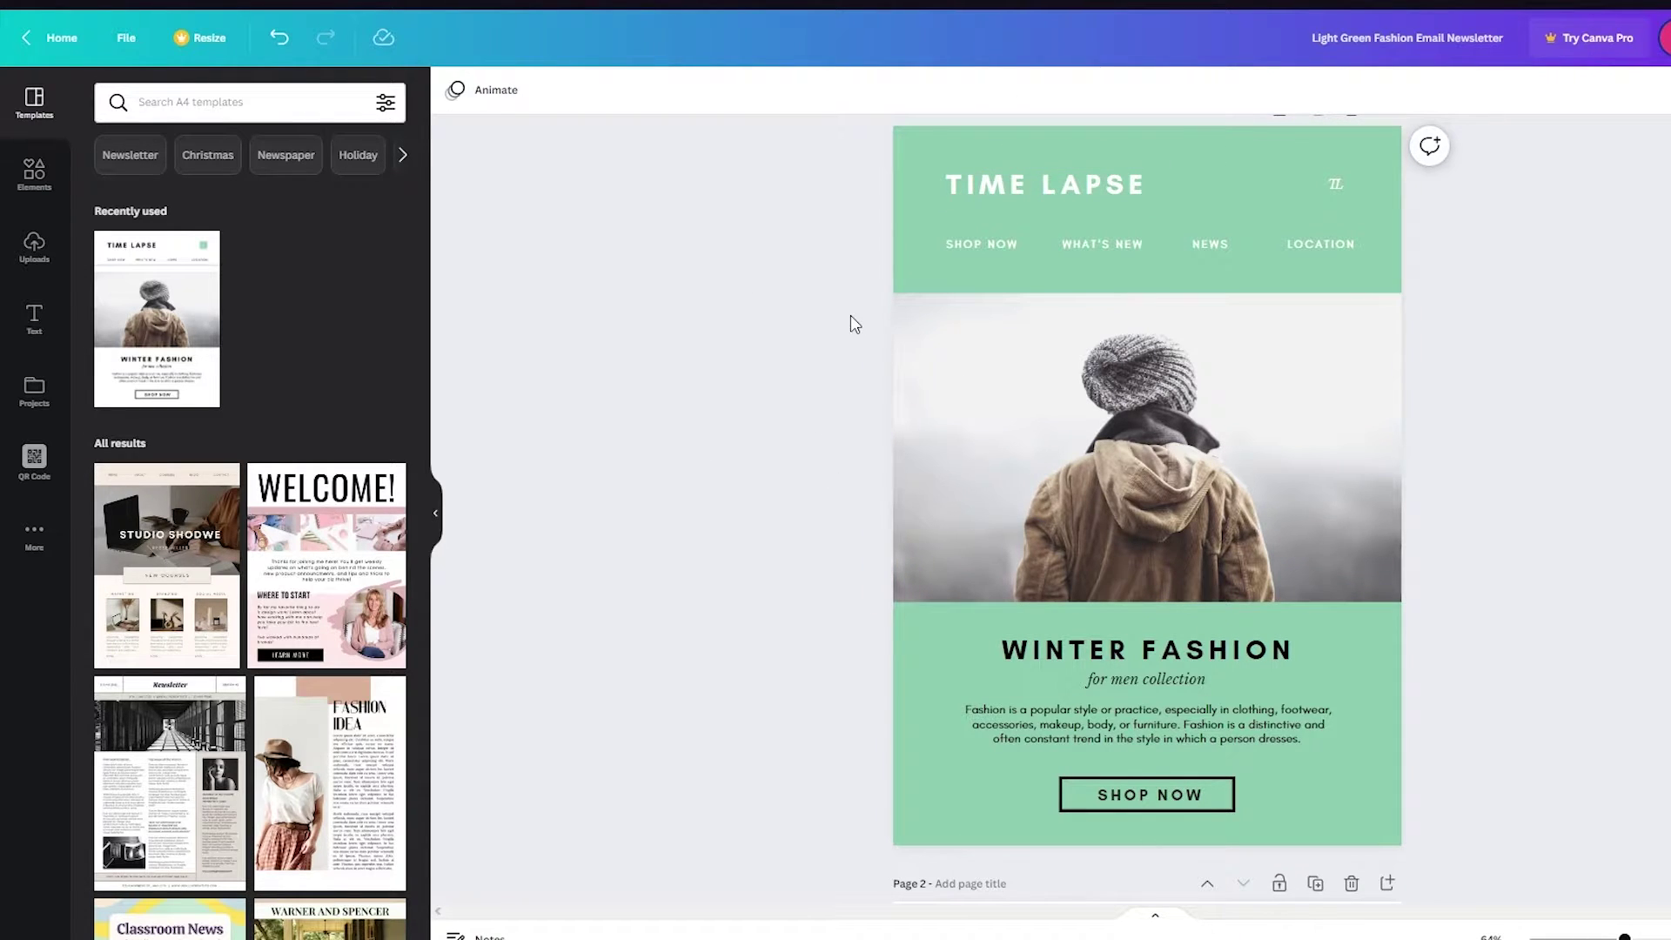
Step: Add the thin white curved arrow graphic, shrink it, and place it at the lower-left of the SHOP NOW button on page 1
{"action": "left_click", "coordinate": [67, 165]}
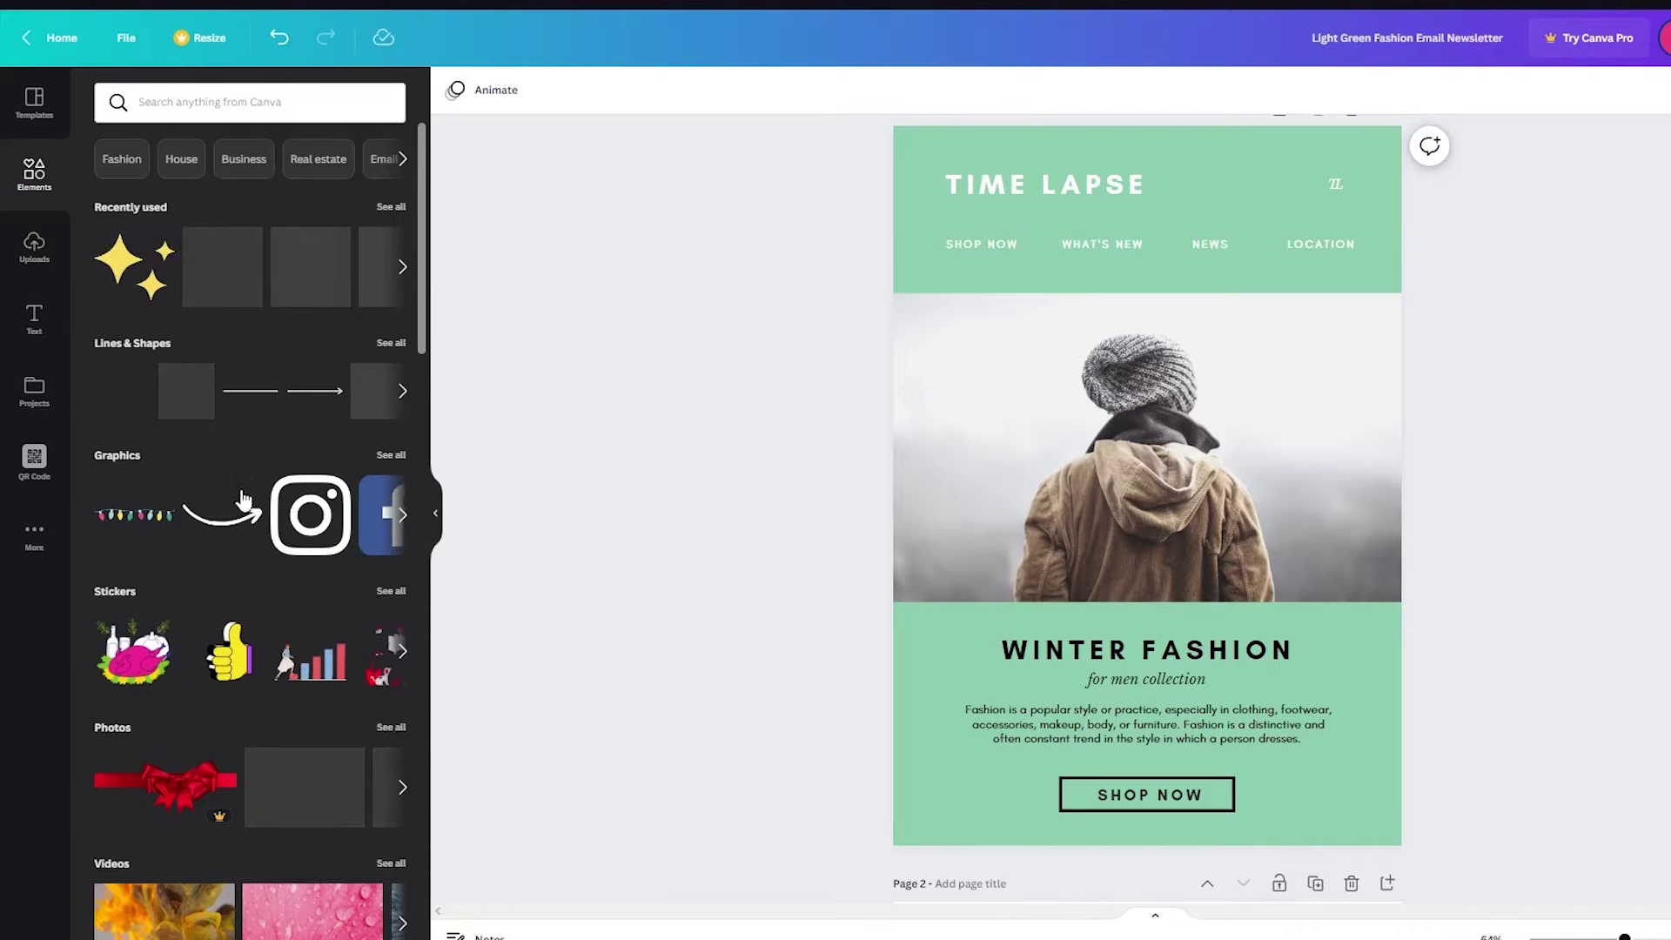
{"action": "left_click", "coordinate": [238, 513]}
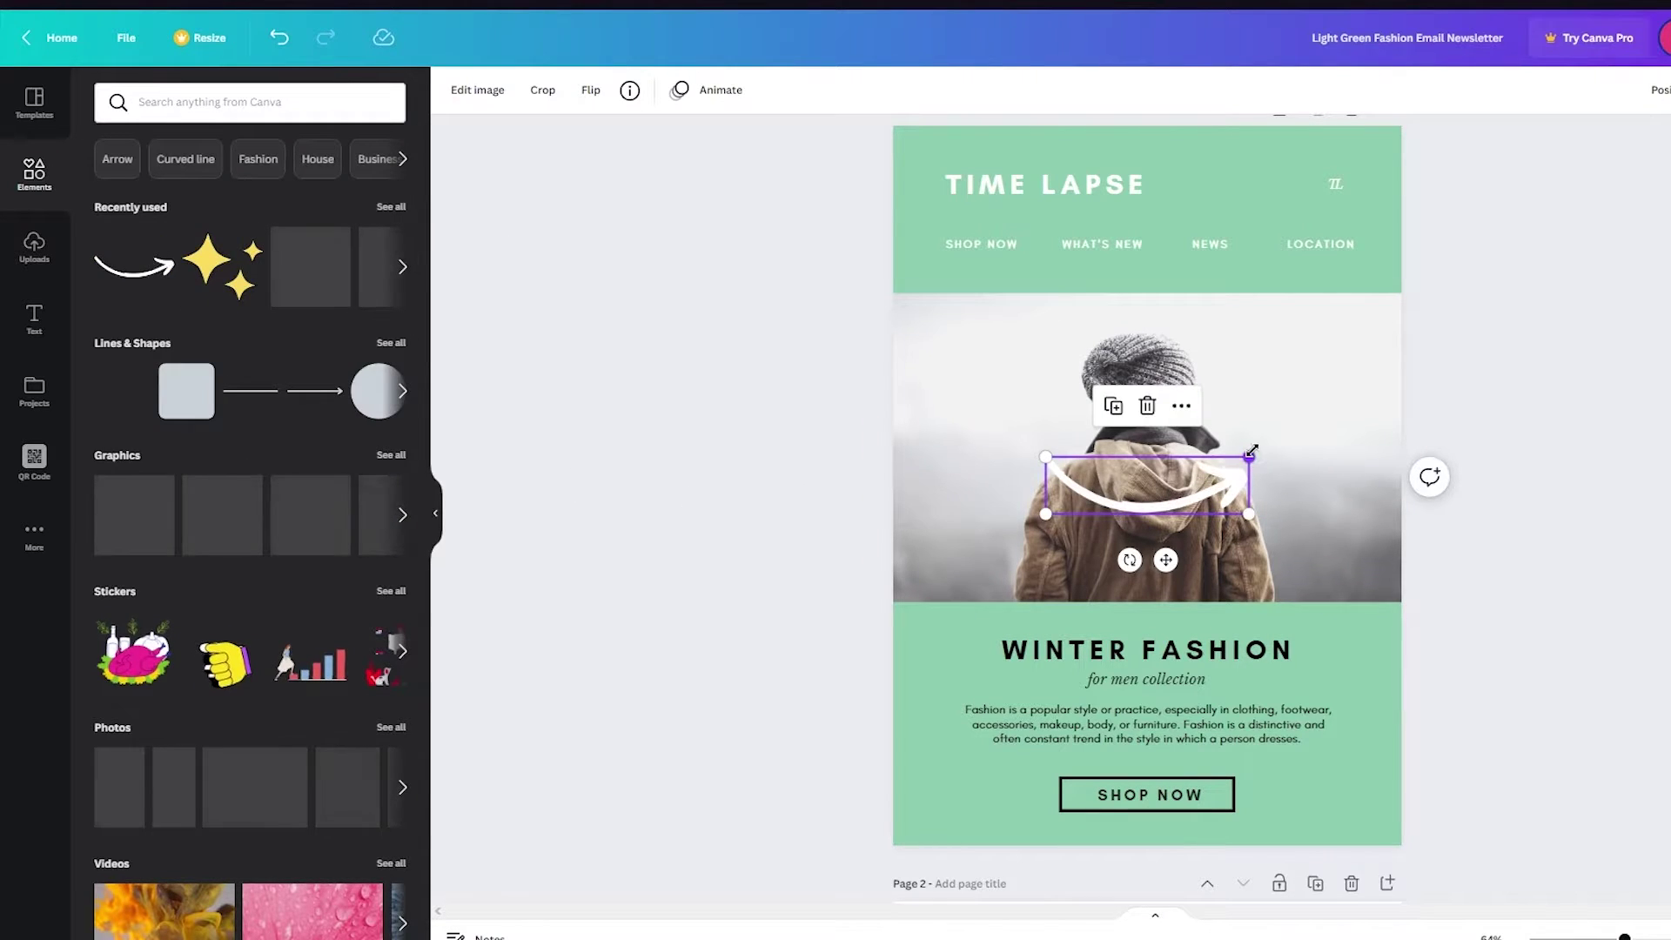
{"action": "left_click_drag", "start_coordinate": [1251, 451], "coordinate": [993, 788]}
{"action": "left_click_drag", "start_coordinate": [979, 860], "coordinate": [1022, 881]}
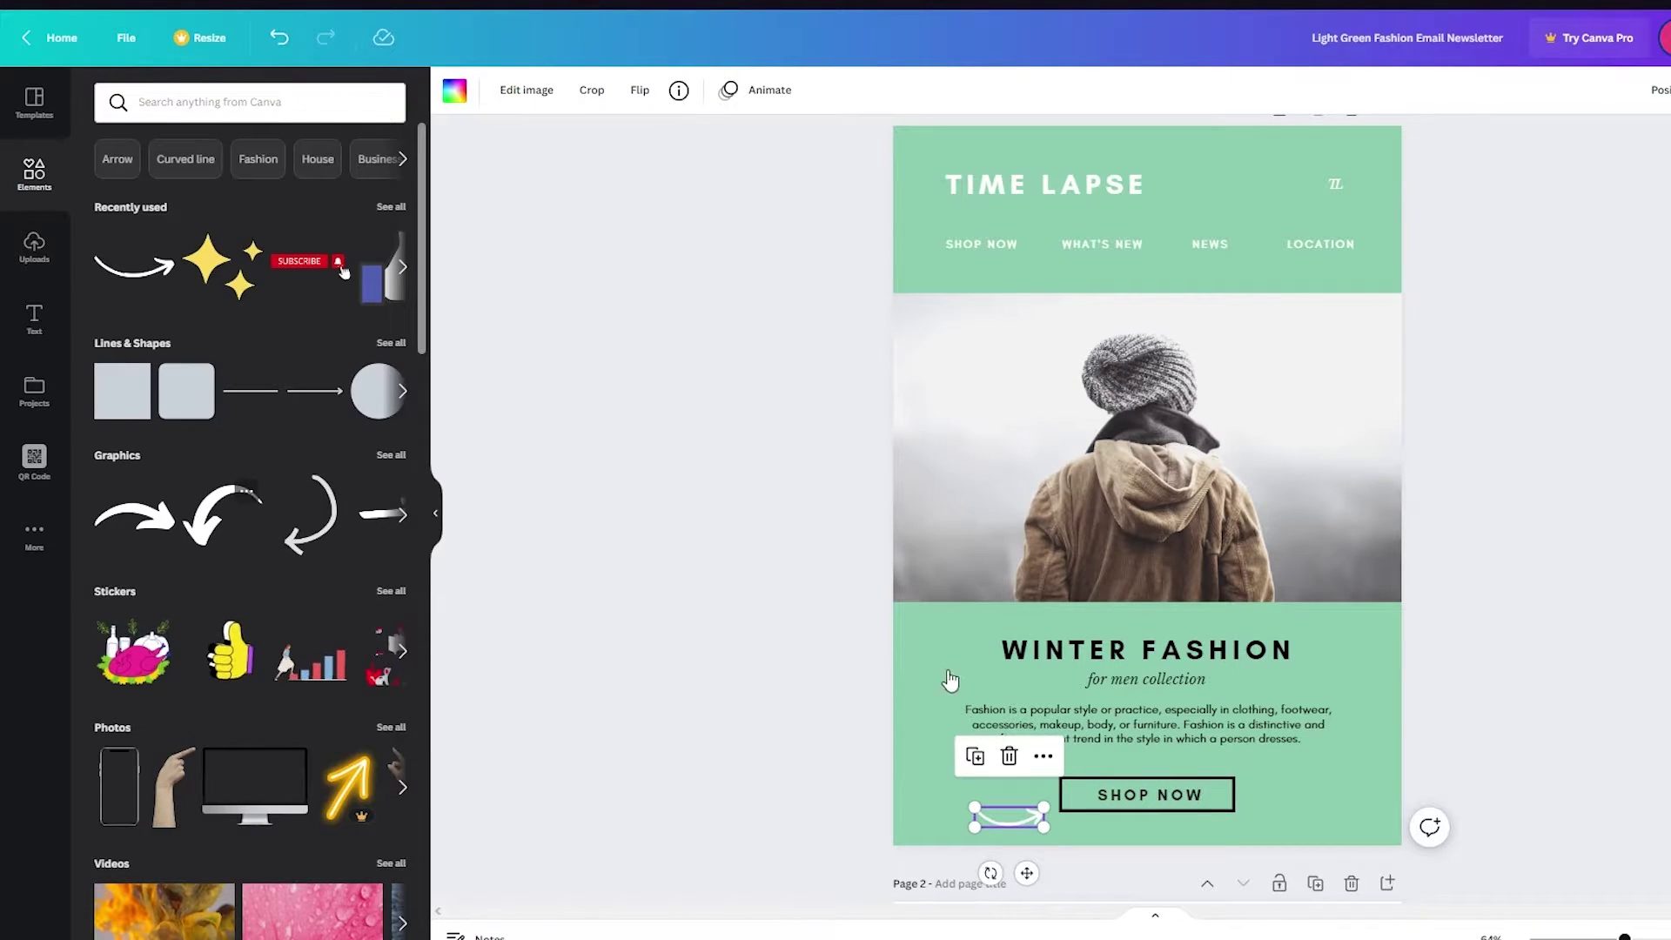
Step: Add the thick white downward-curving arrow graphic, shrink it, and place it at the upper-right corner of the SHOP NOW button
{"action": "left_click", "coordinate": [222, 514]}
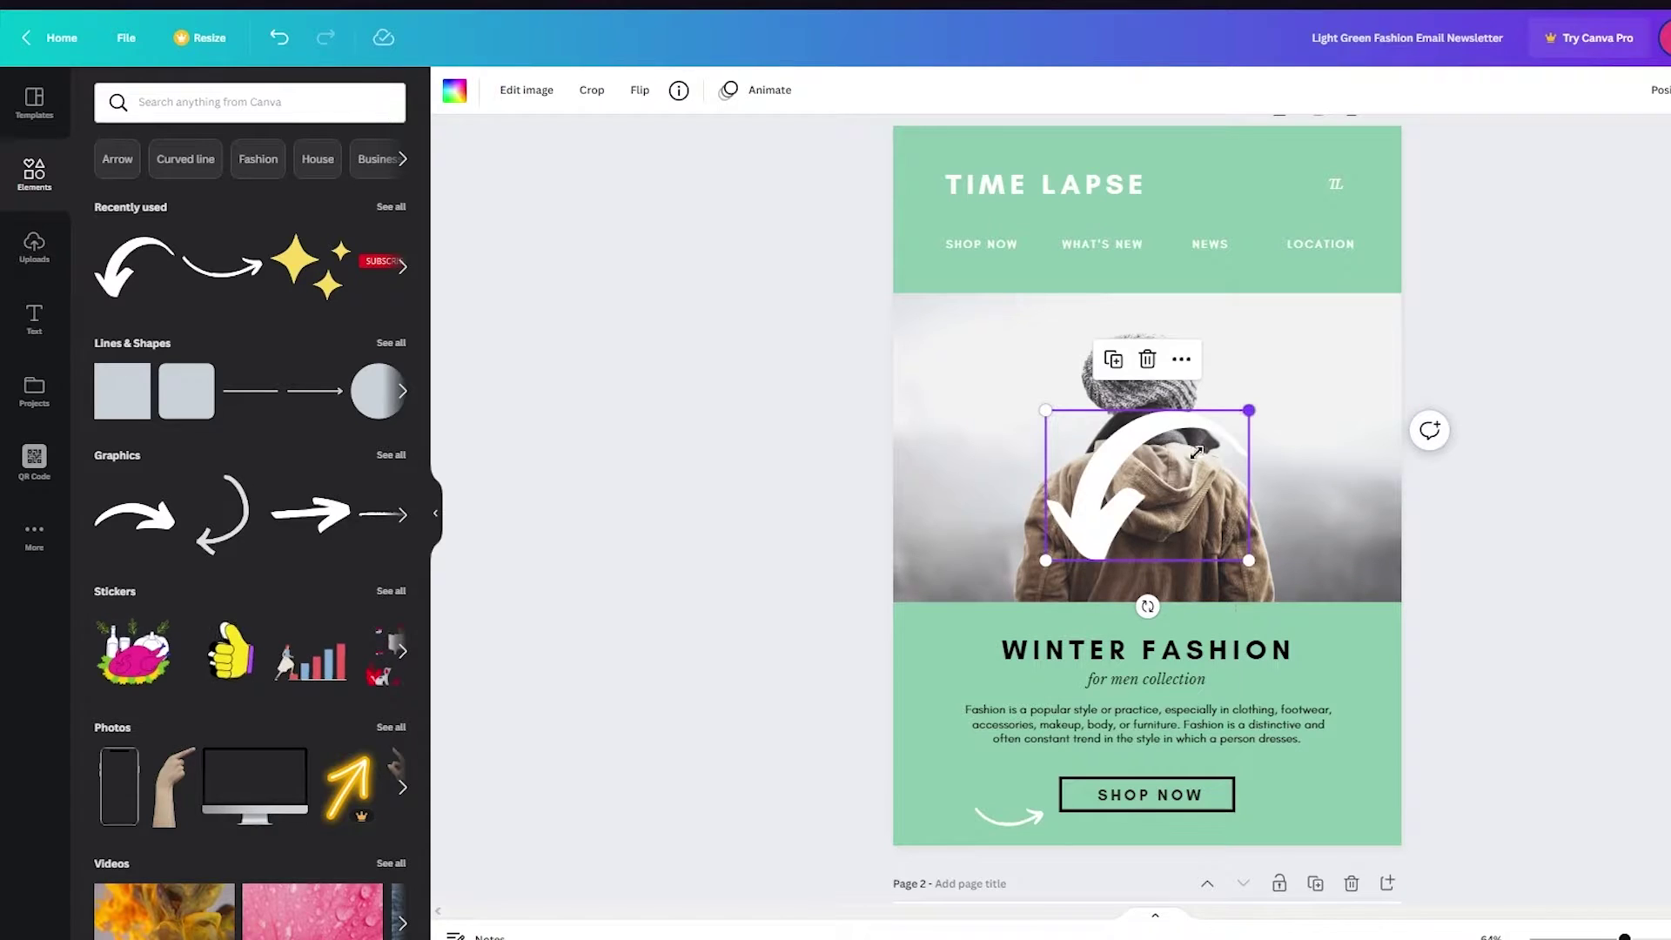
{"action": "left_click_drag", "start_coordinate": [1197, 452], "coordinate": [1244, 754]}
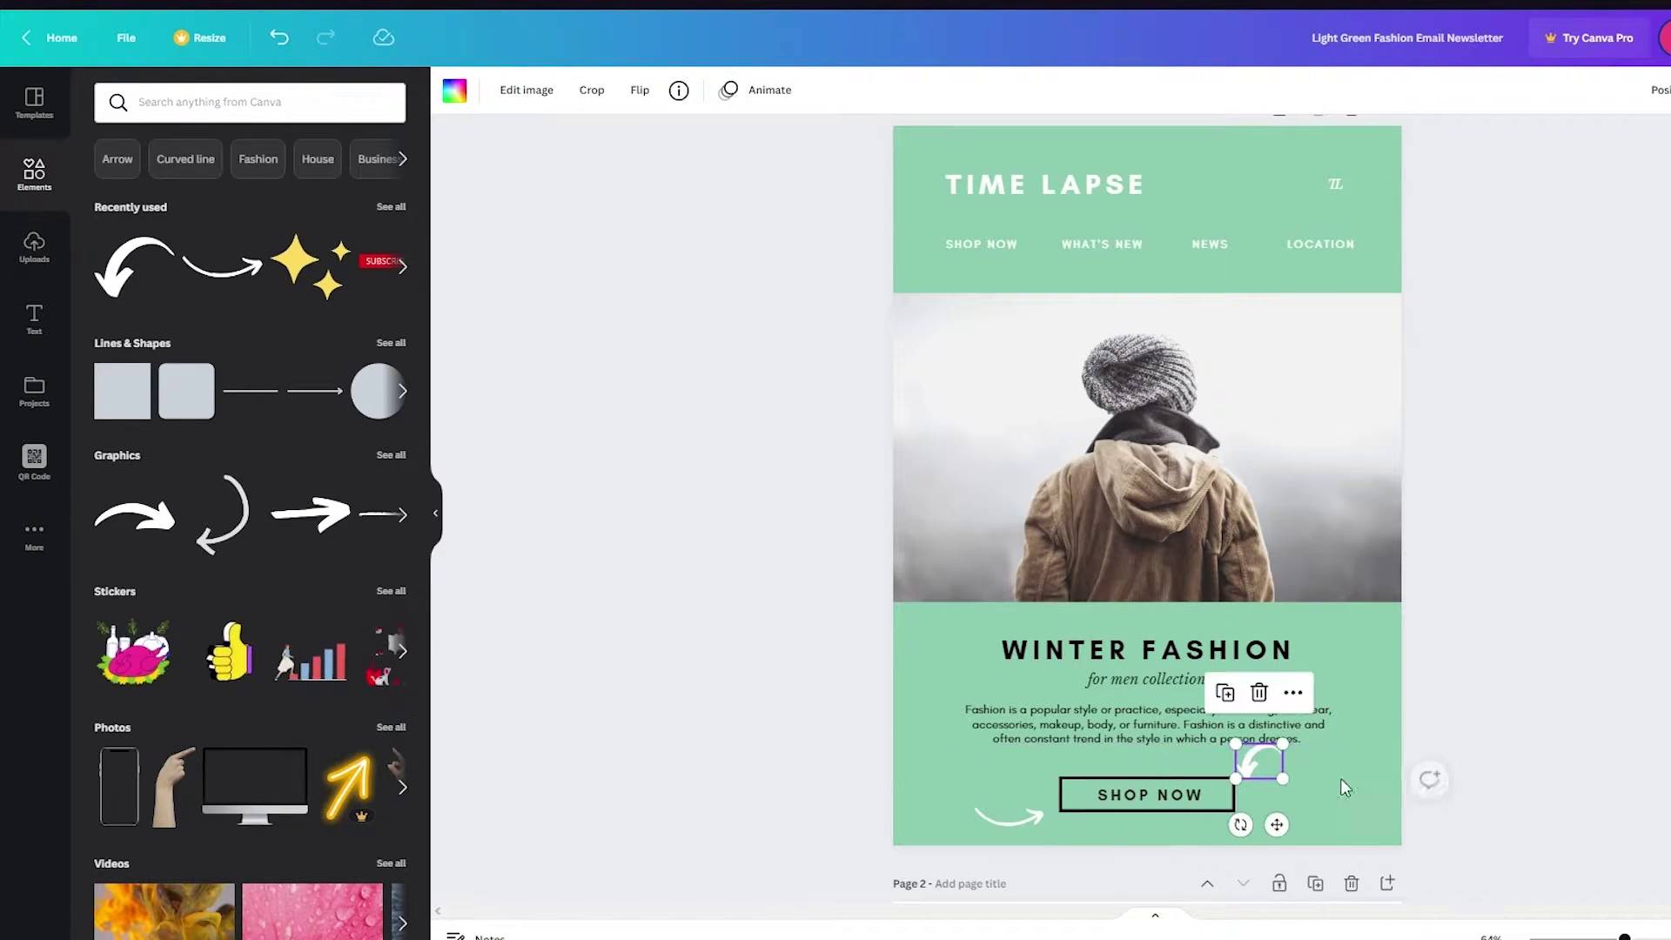
{"action": "left_click", "coordinate": [1377, 797]}
{"action": "left_click", "coordinate": [1511, 776]}
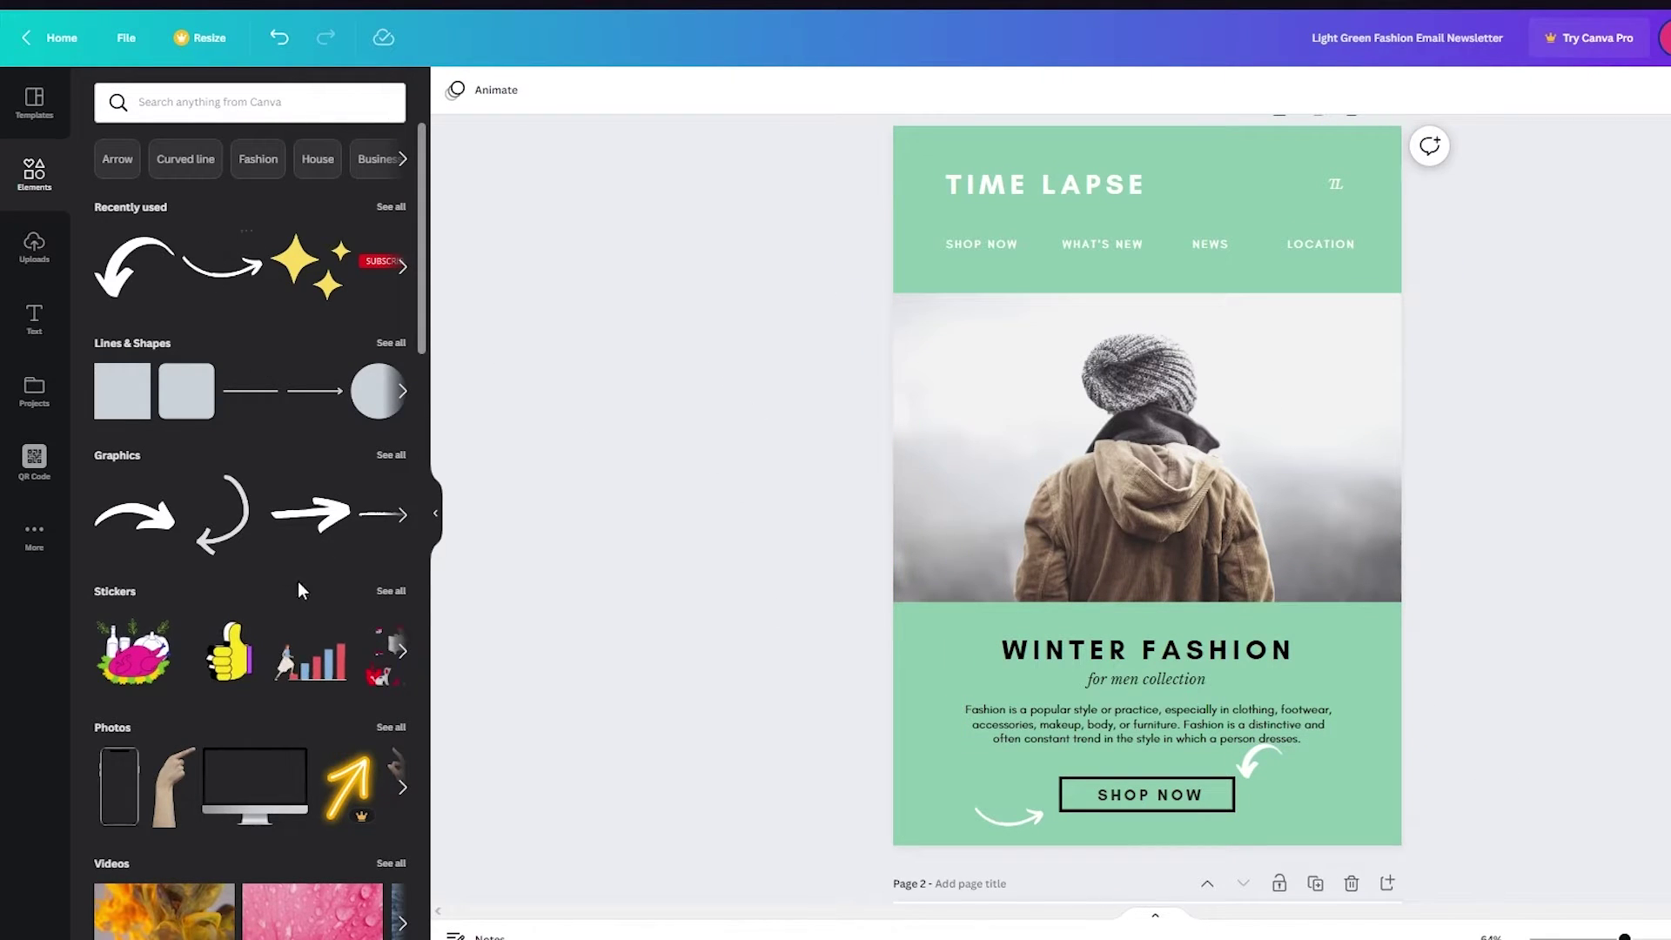
Step: Add the straight white brush arrow, shrink it, and angle it toward the upper-left corner of the SHOP NOW button
{"action": "left_click", "coordinate": [310, 523]}
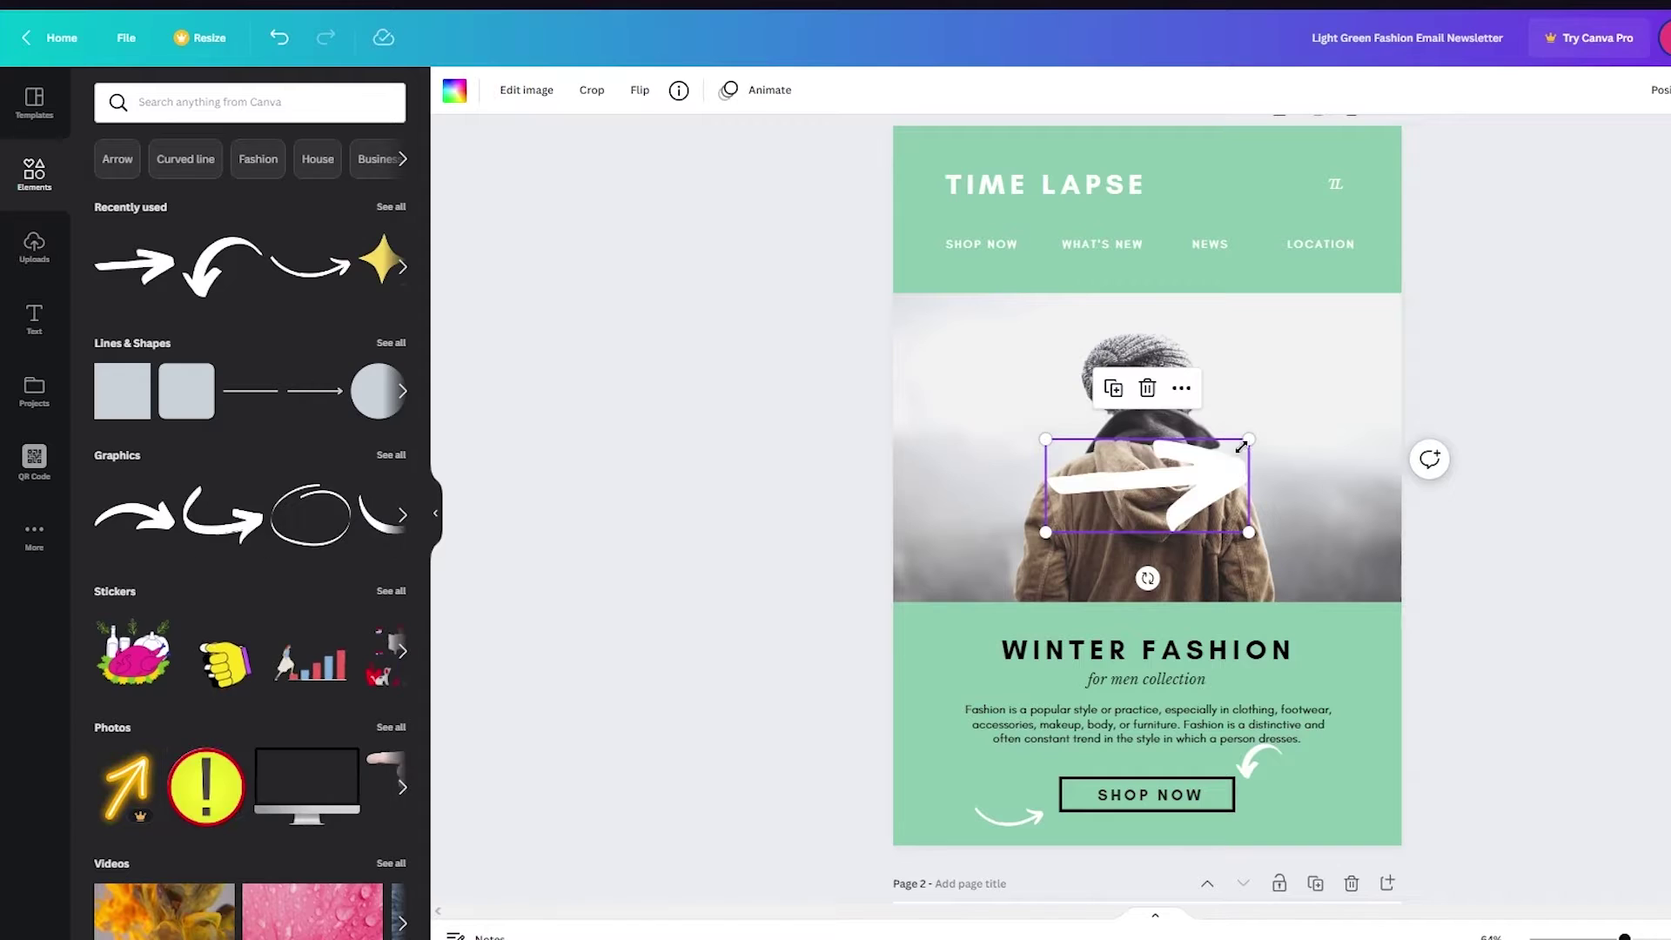
{"action": "left_click_drag", "start_coordinate": [1154, 490], "coordinate": [1092, 511]}
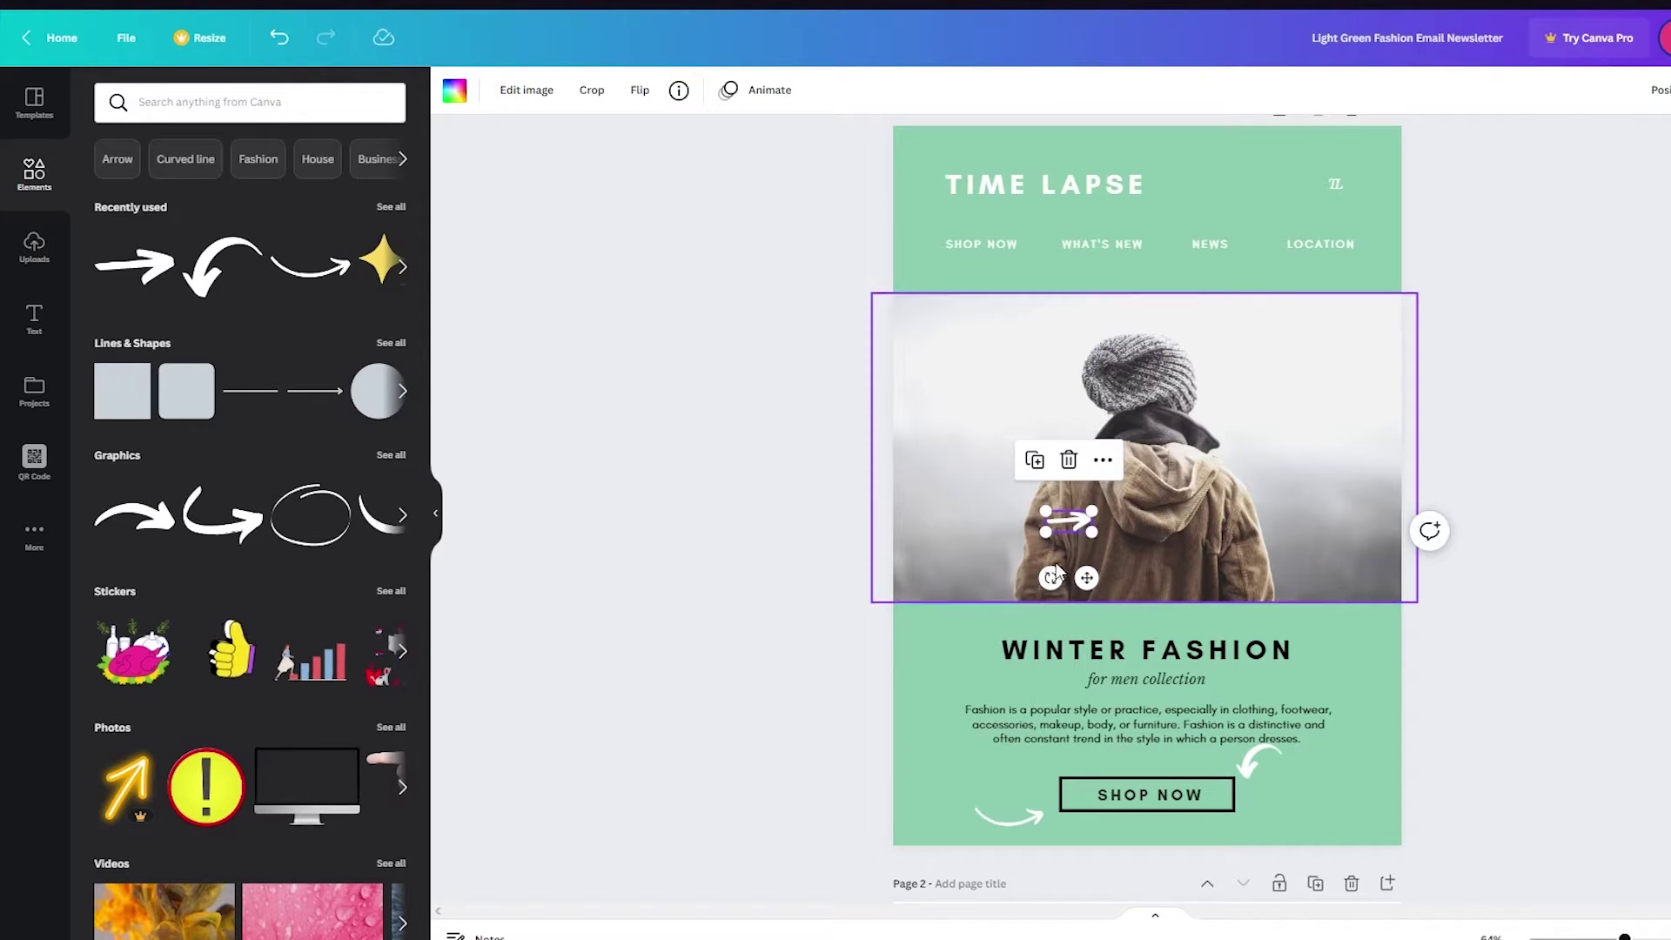
{"action": "left_click_drag", "start_coordinate": [1051, 578], "coordinate": [1042, 777]}
{"action": "left_click", "coordinate": [1559, 775]}
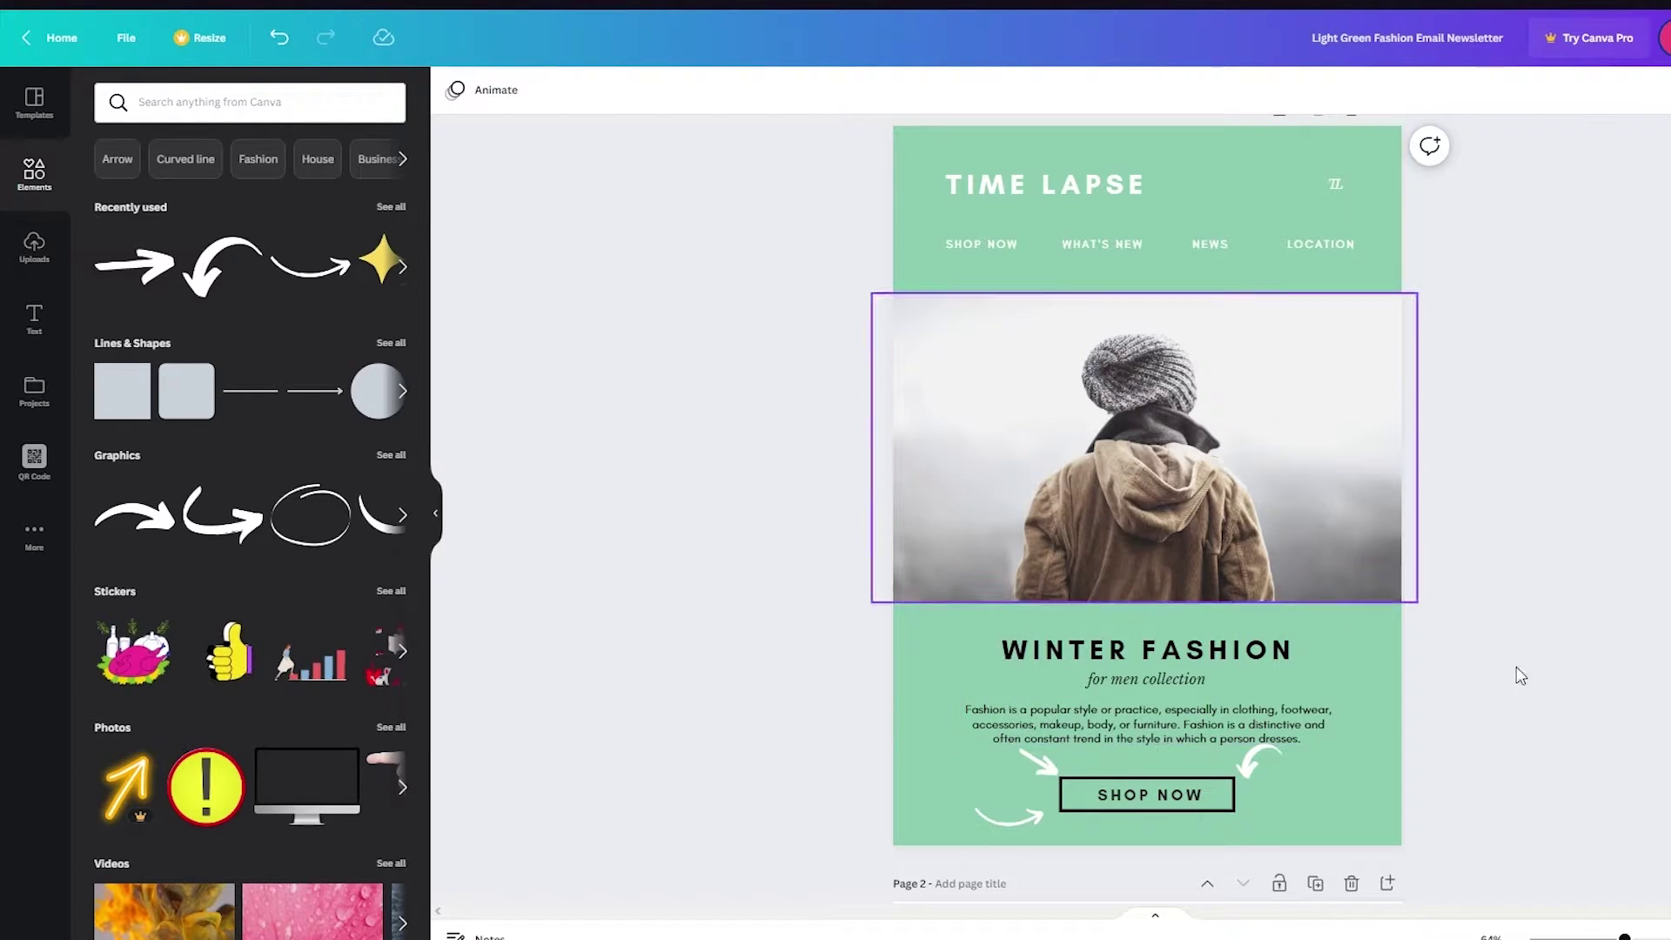
Step: Rotate the curved arrow at the upper-right corner of the SHOP NOW button slightly
{"action": "left_click", "coordinate": [1259, 760]}
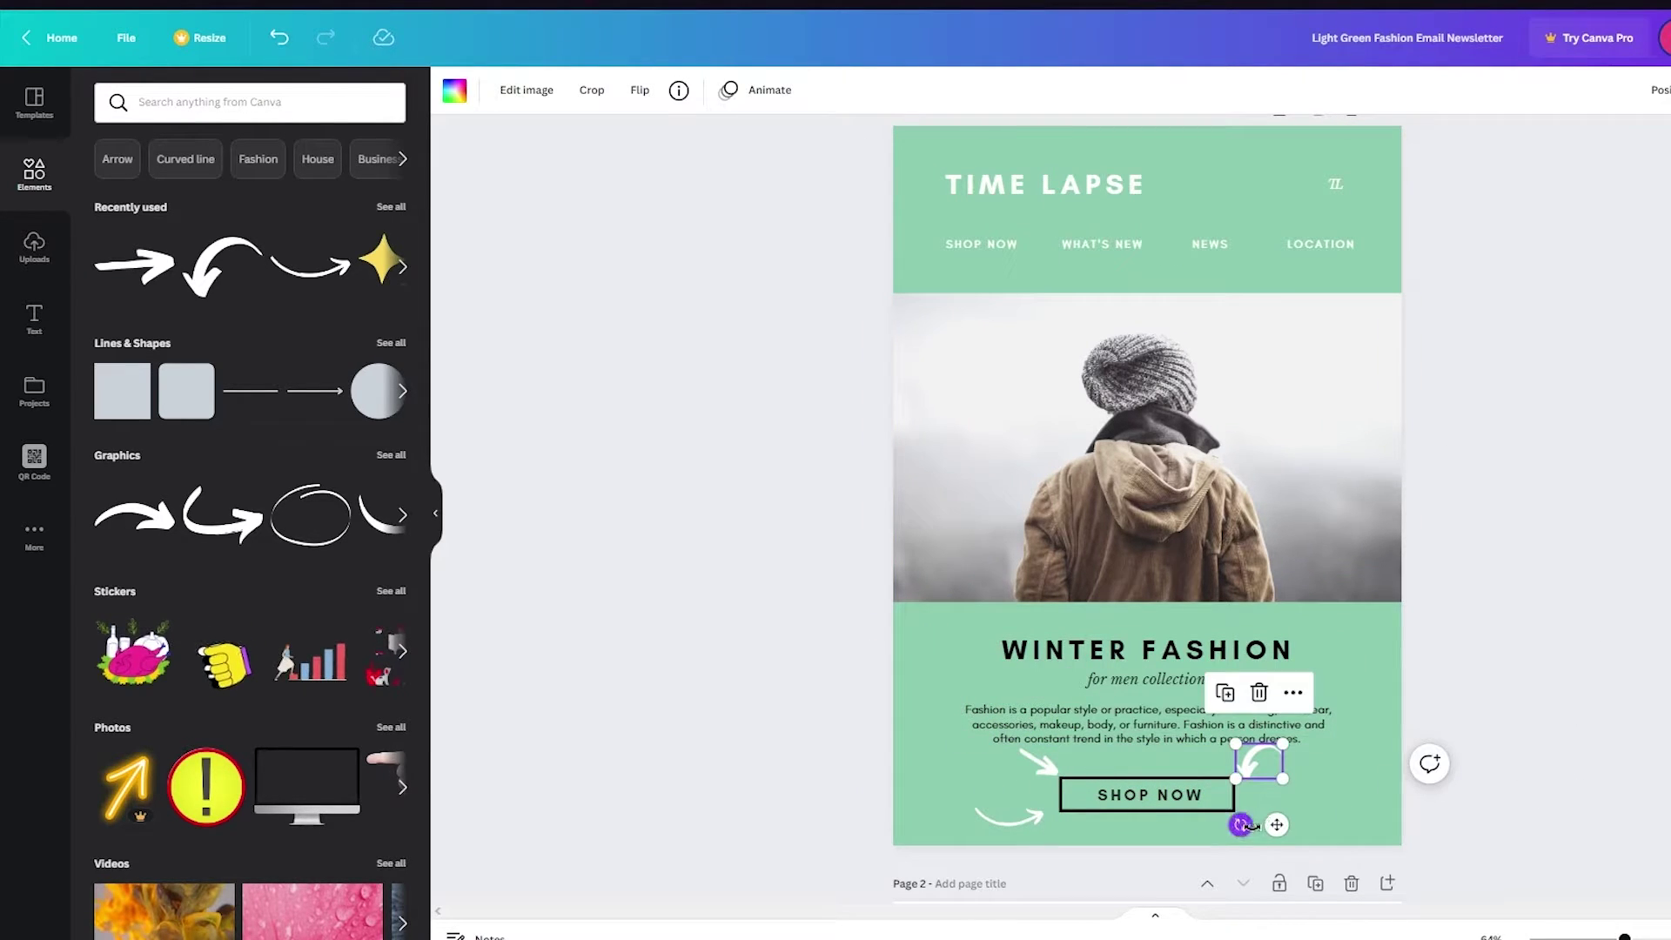
{"action": "left_click_drag", "start_coordinate": [1258, 822], "coordinate": [1264, 856]}
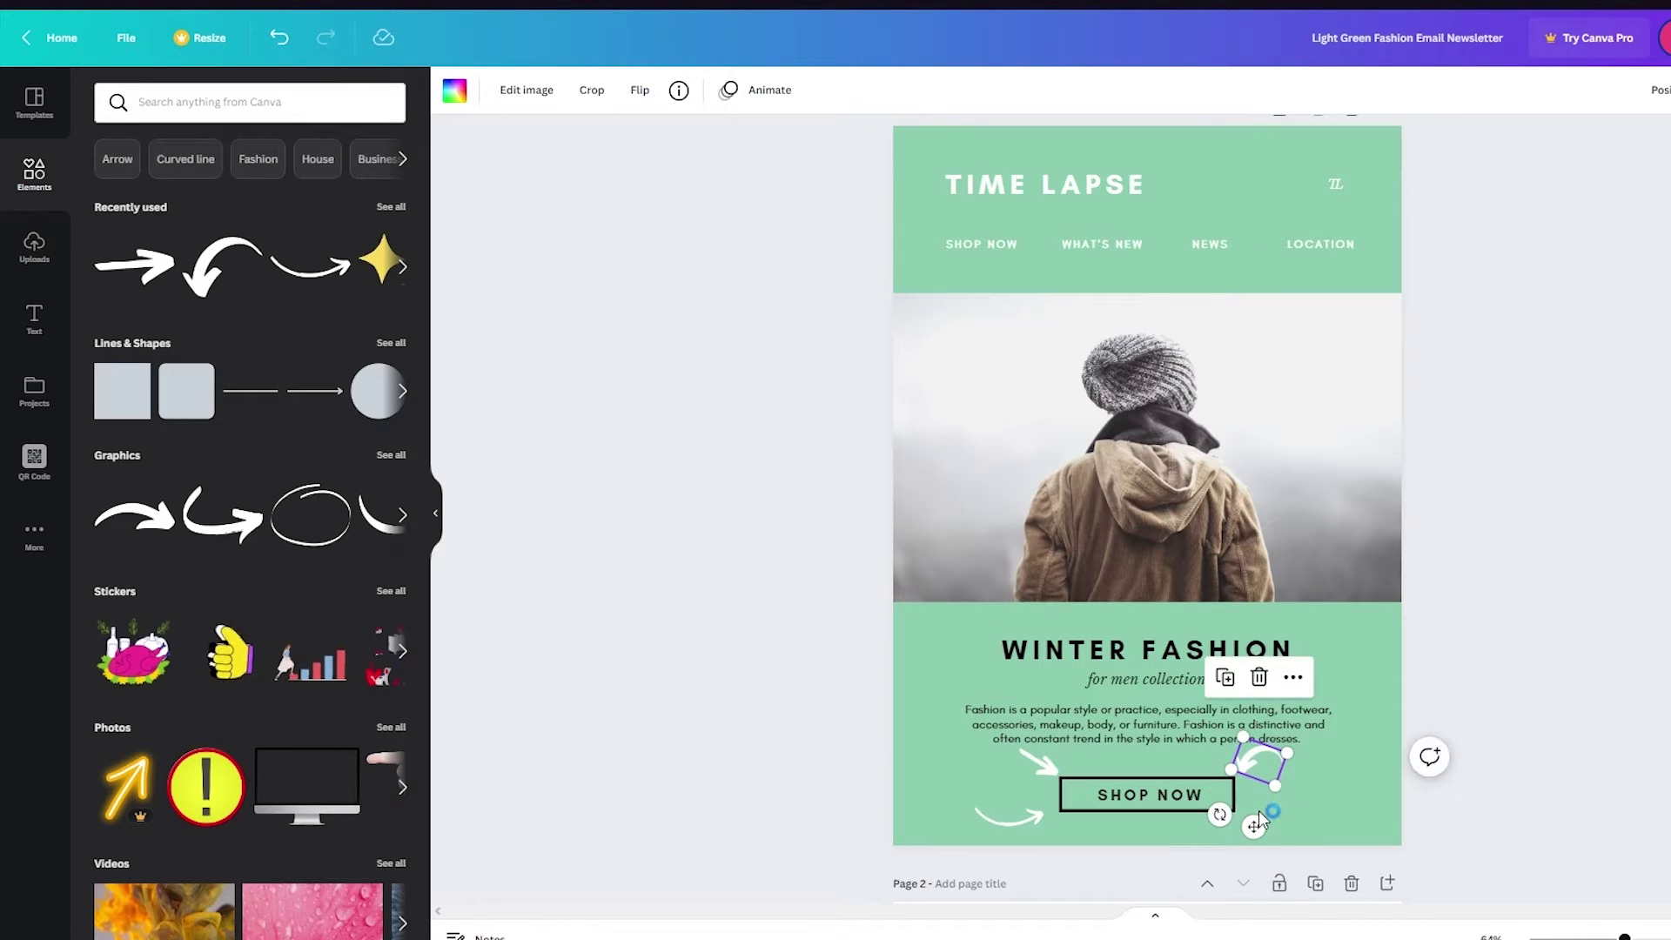
{"action": "left_click", "coordinate": [1515, 777]}
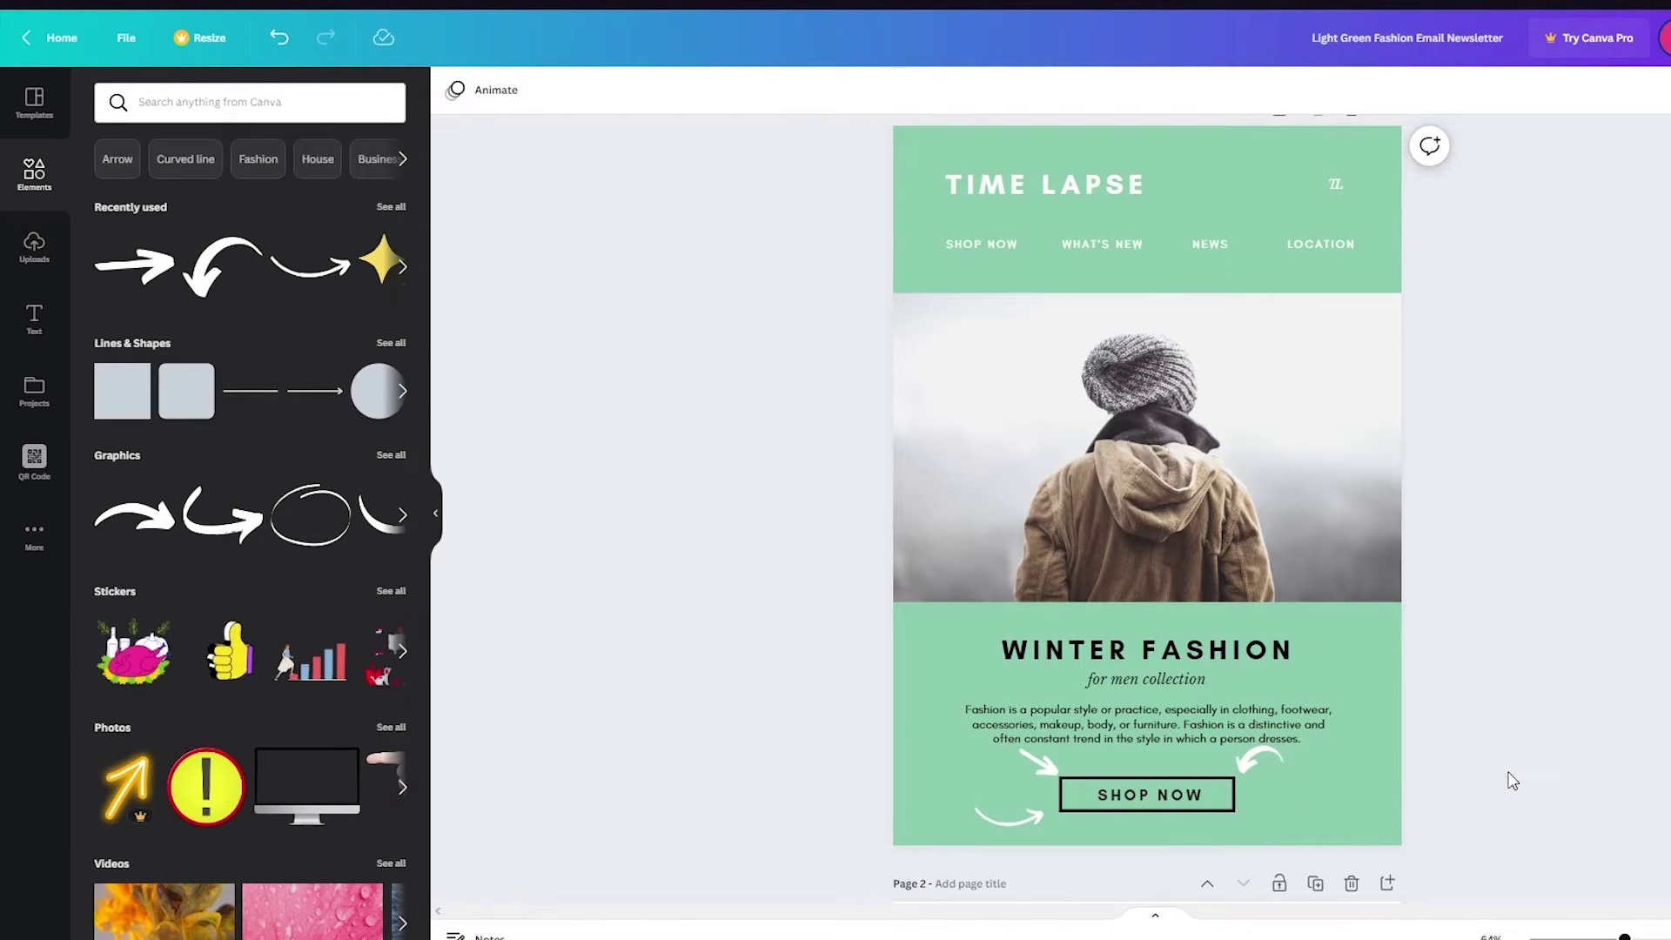
Step: Add the yellow sparkle stars graphic, shrink it, and place it beside the TIME LAPSE heading
{"action": "left_click", "coordinate": [380, 262]}
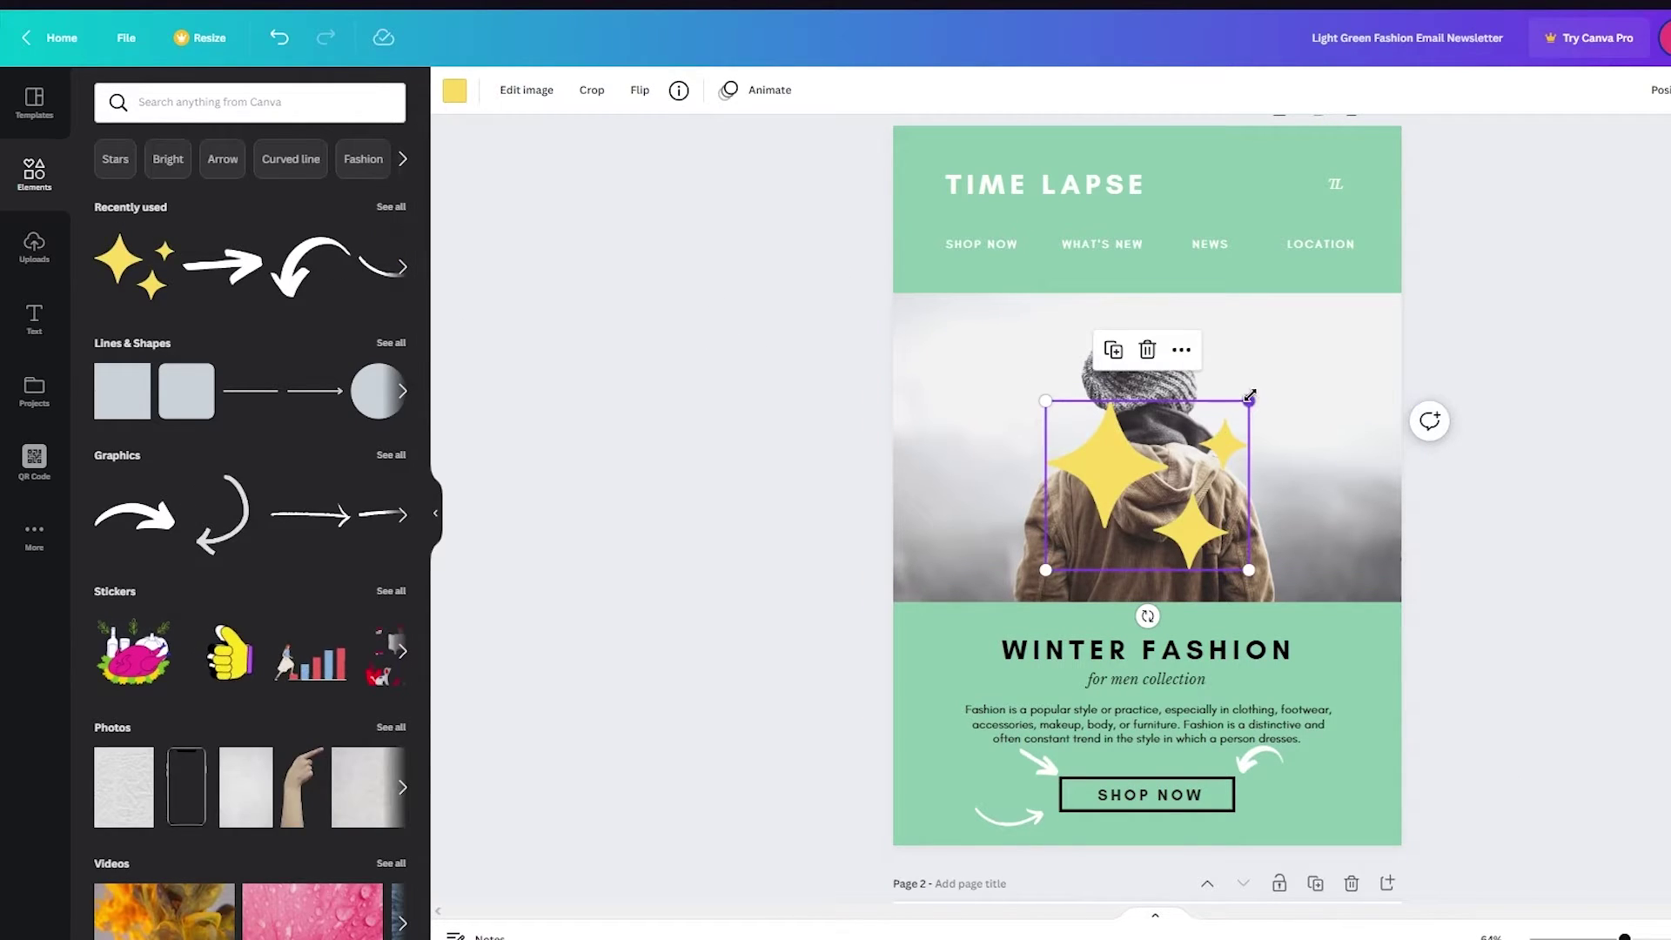
{"action": "left_click_drag", "start_coordinate": [1249, 397], "coordinate": [1231, 174]}
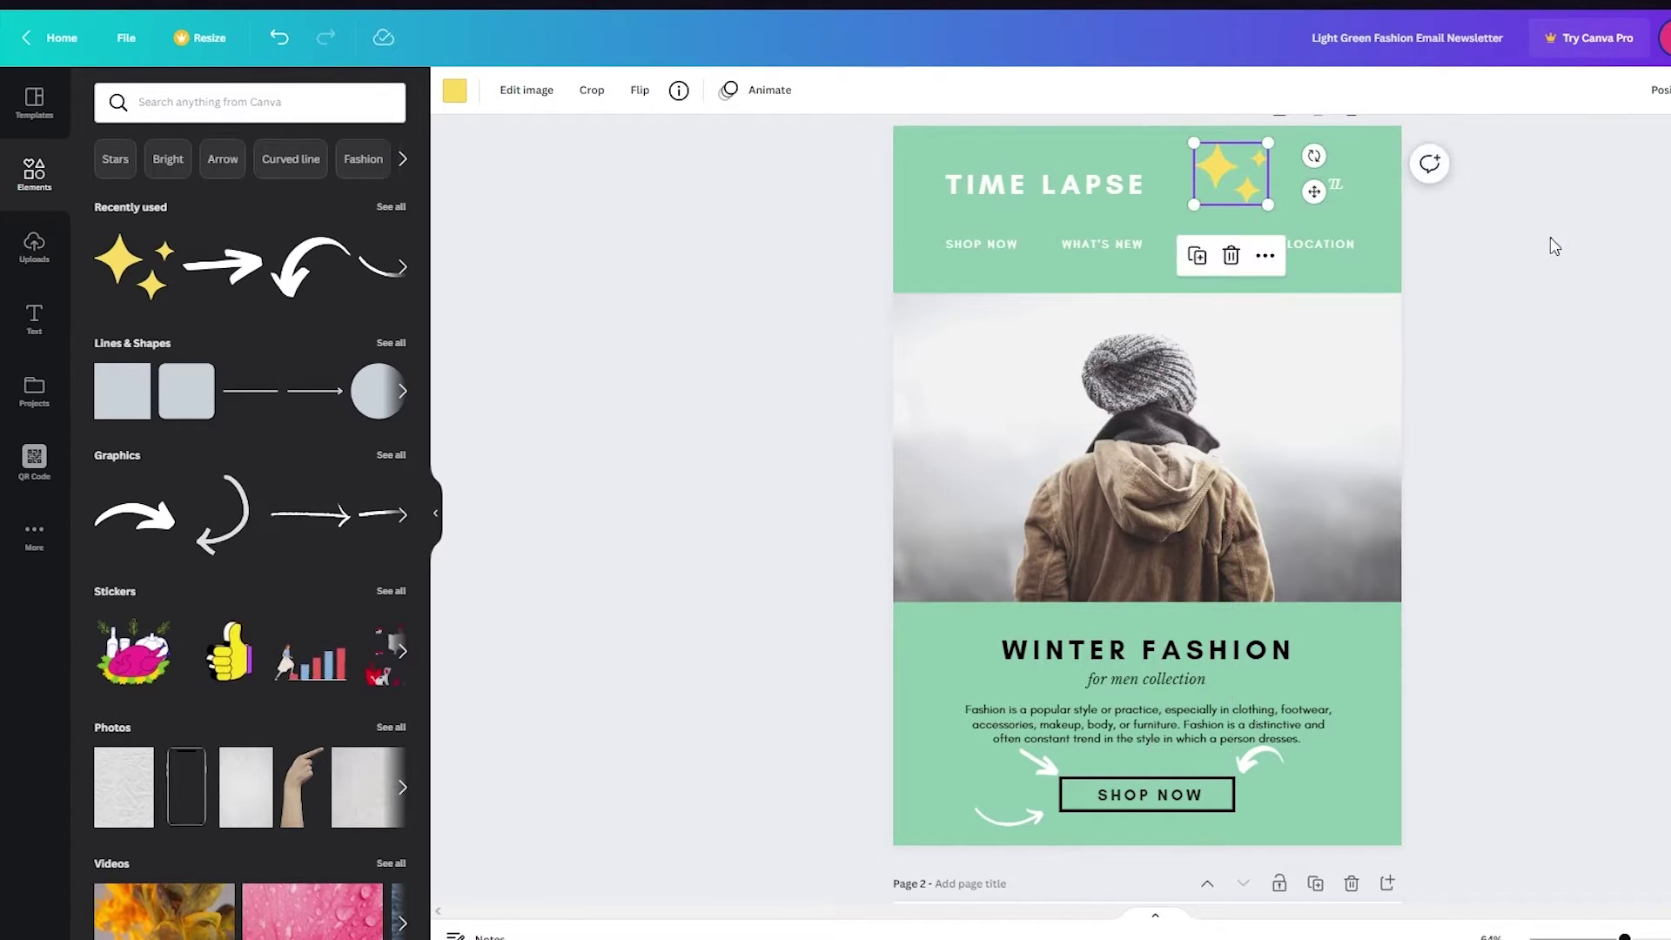
{"action": "left_click", "coordinate": [1555, 247]}
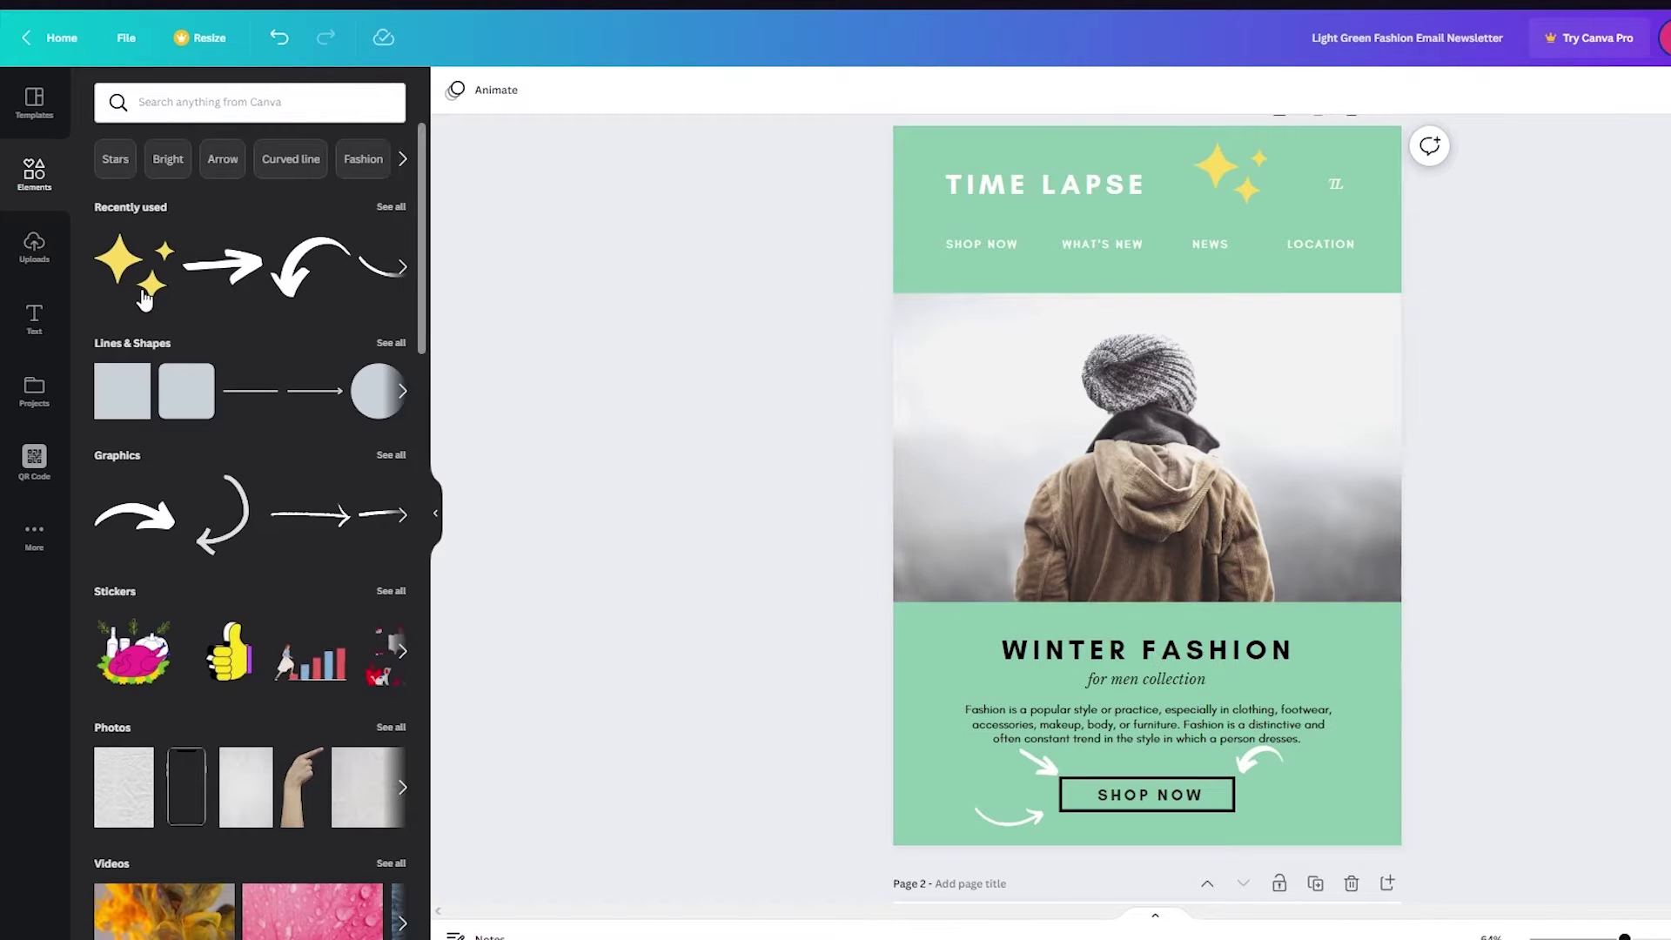
Step: Add the uploaded popcorn bowl image, shrink it, and place it in the lower-right corner of page 1
{"action": "left_click", "coordinate": [34, 246]}
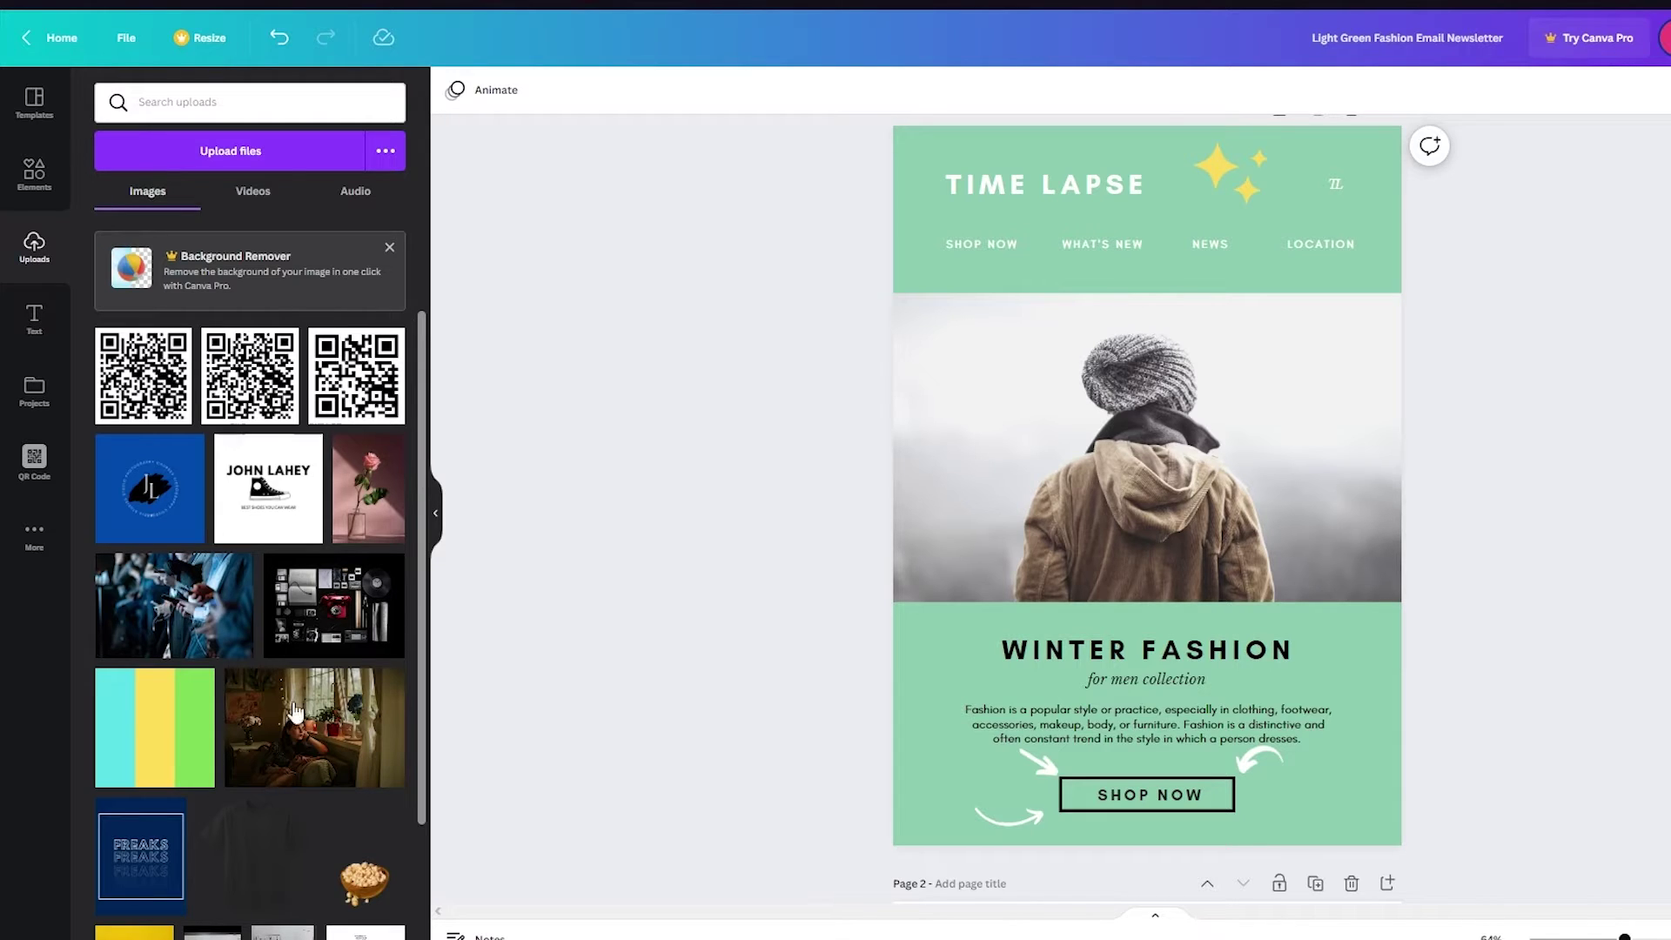
{"action": "left_click", "coordinate": [362, 875]}
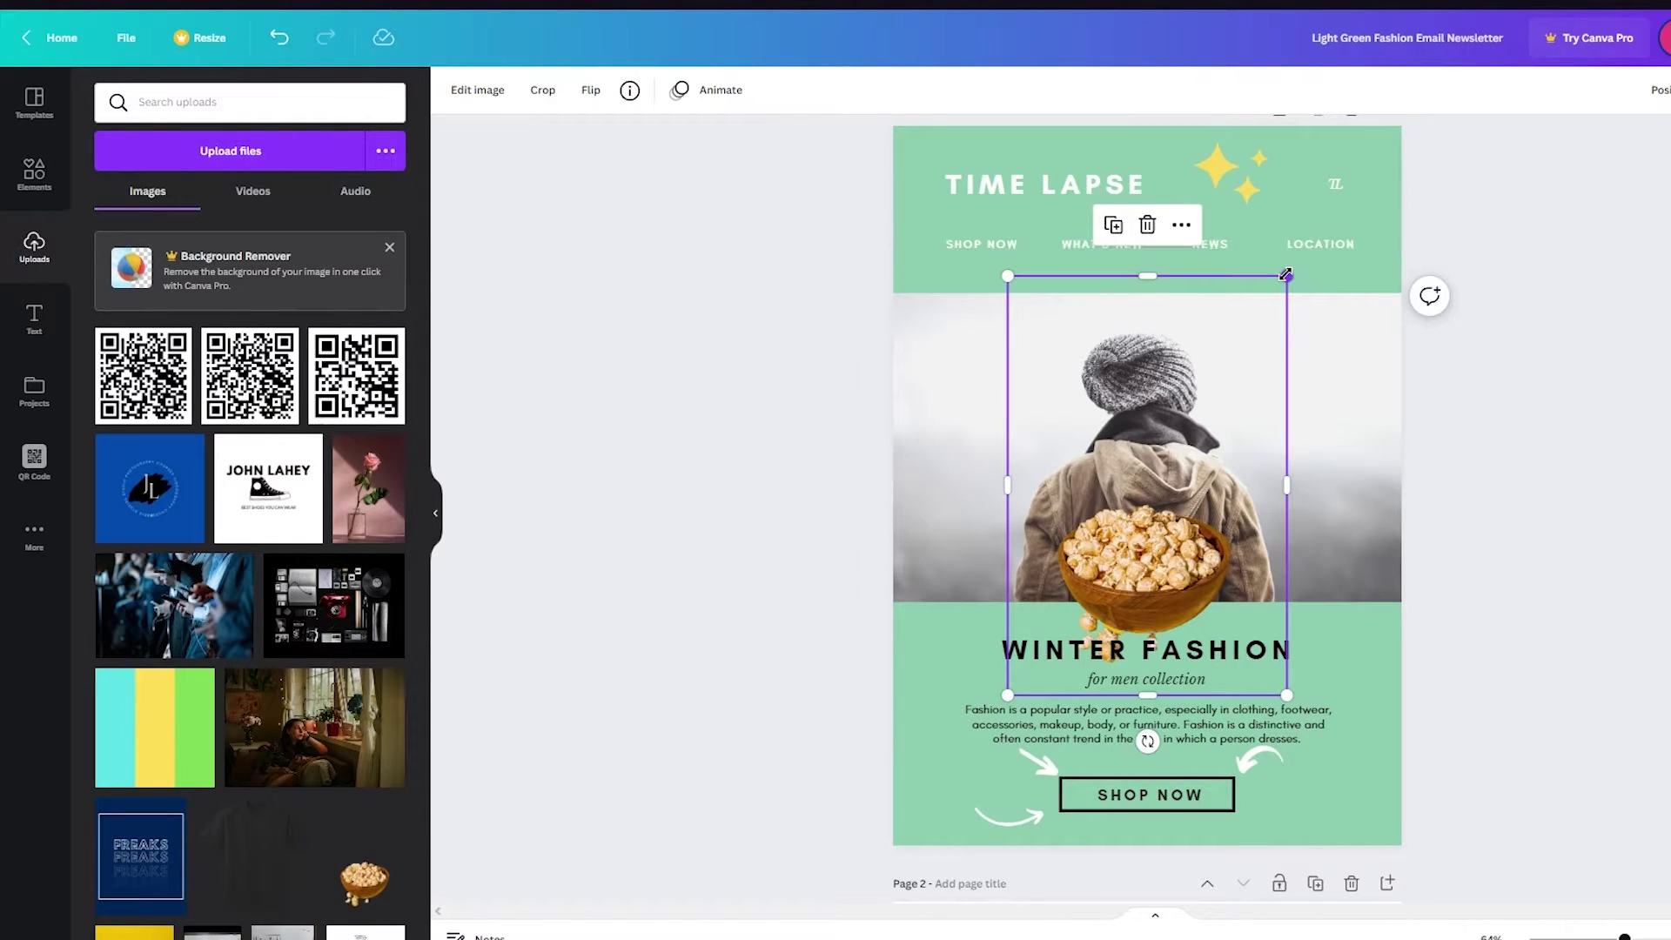
{"action": "left_click_drag", "start_coordinate": [1288, 276], "coordinate": [1205, 398]}
{"action": "left_click_drag", "start_coordinate": [1192, 609], "coordinate": [1445, 709]}
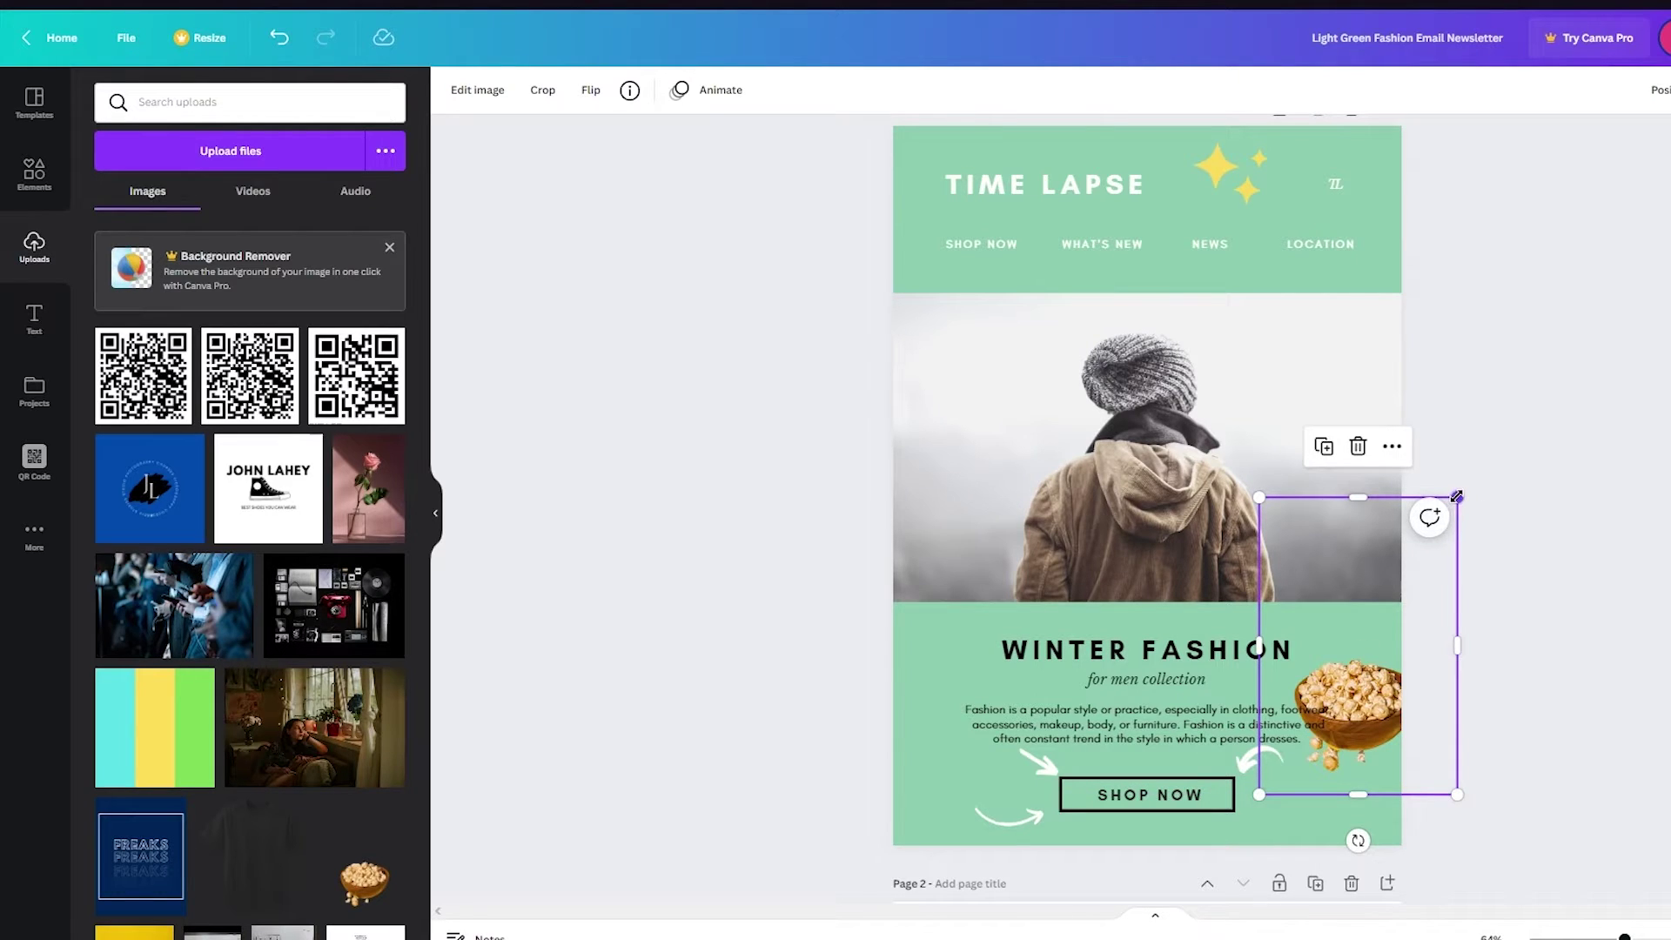
{"action": "left_click_drag", "start_coordinate": [1456, 496], "coordinate": [1370, 628]}
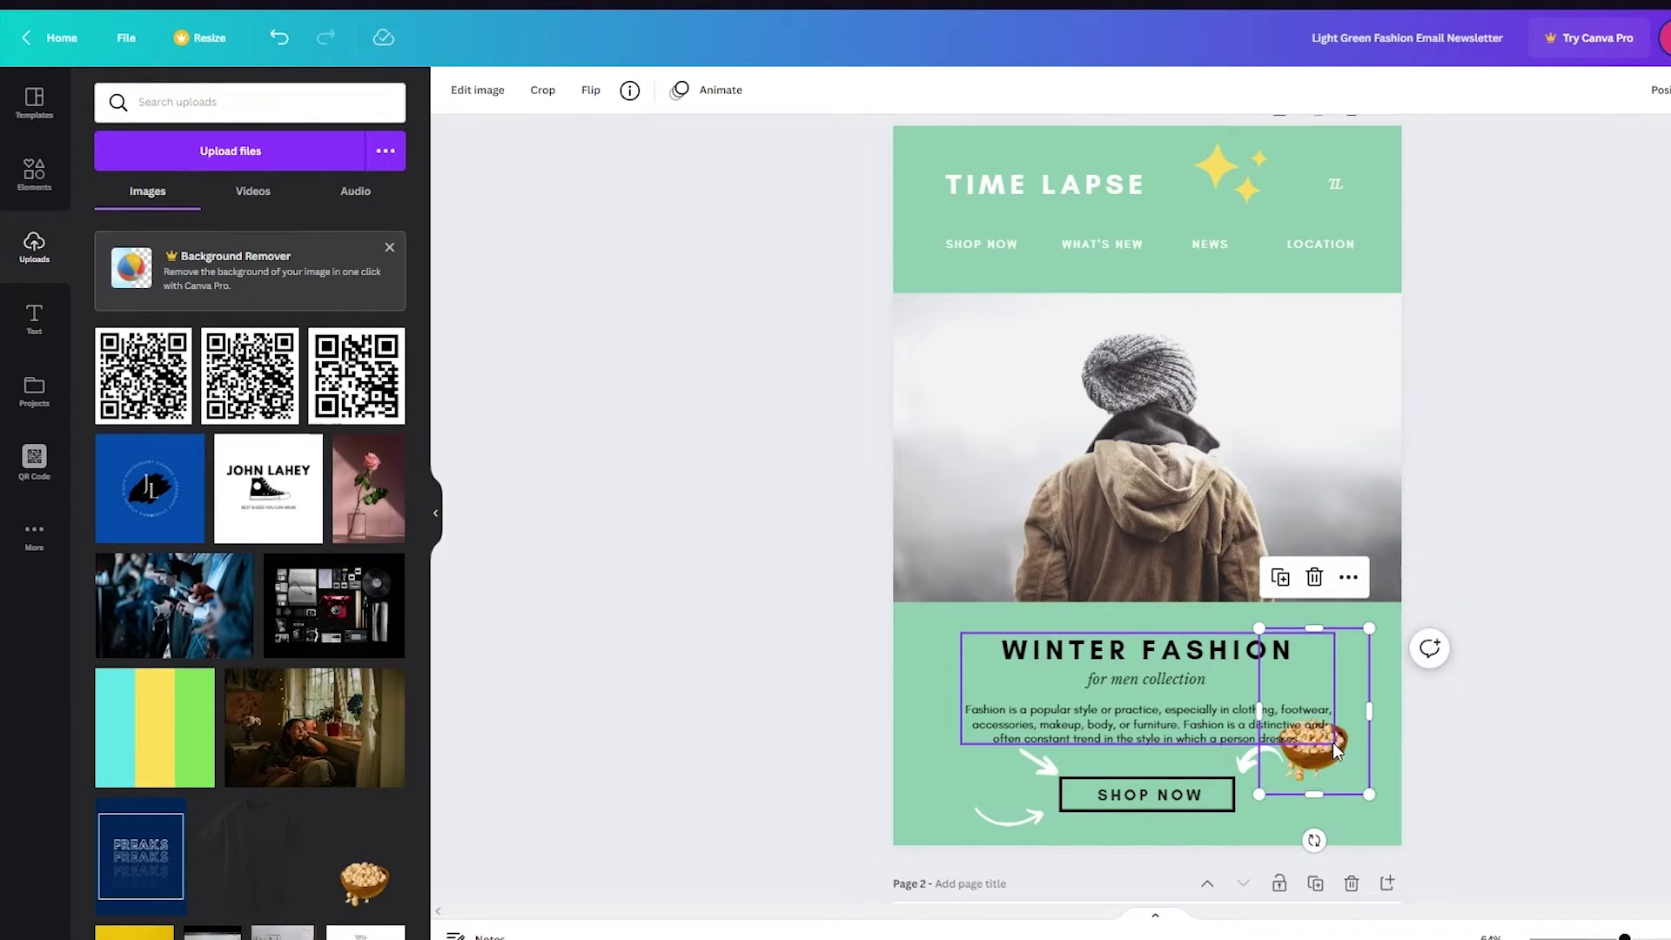
{"action": "left_click_drag", "start_coordinate": [1334, 744], "coordinate": [1371, 794]}
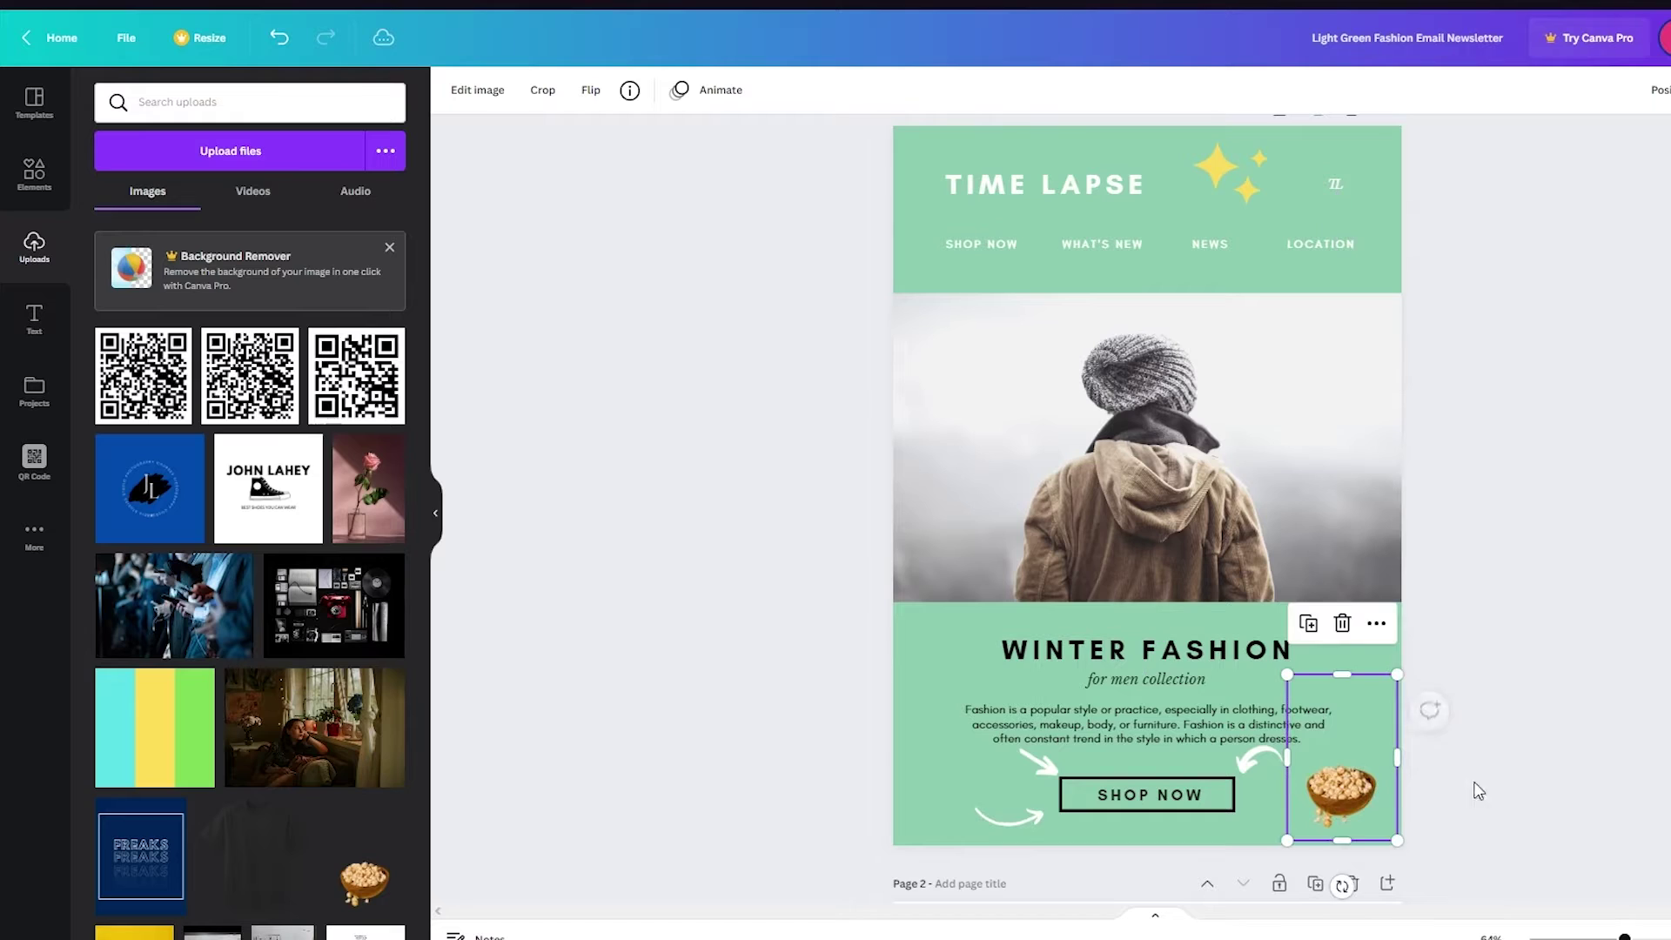
{"action": "left_click", "coordinate": [1477, 786]}
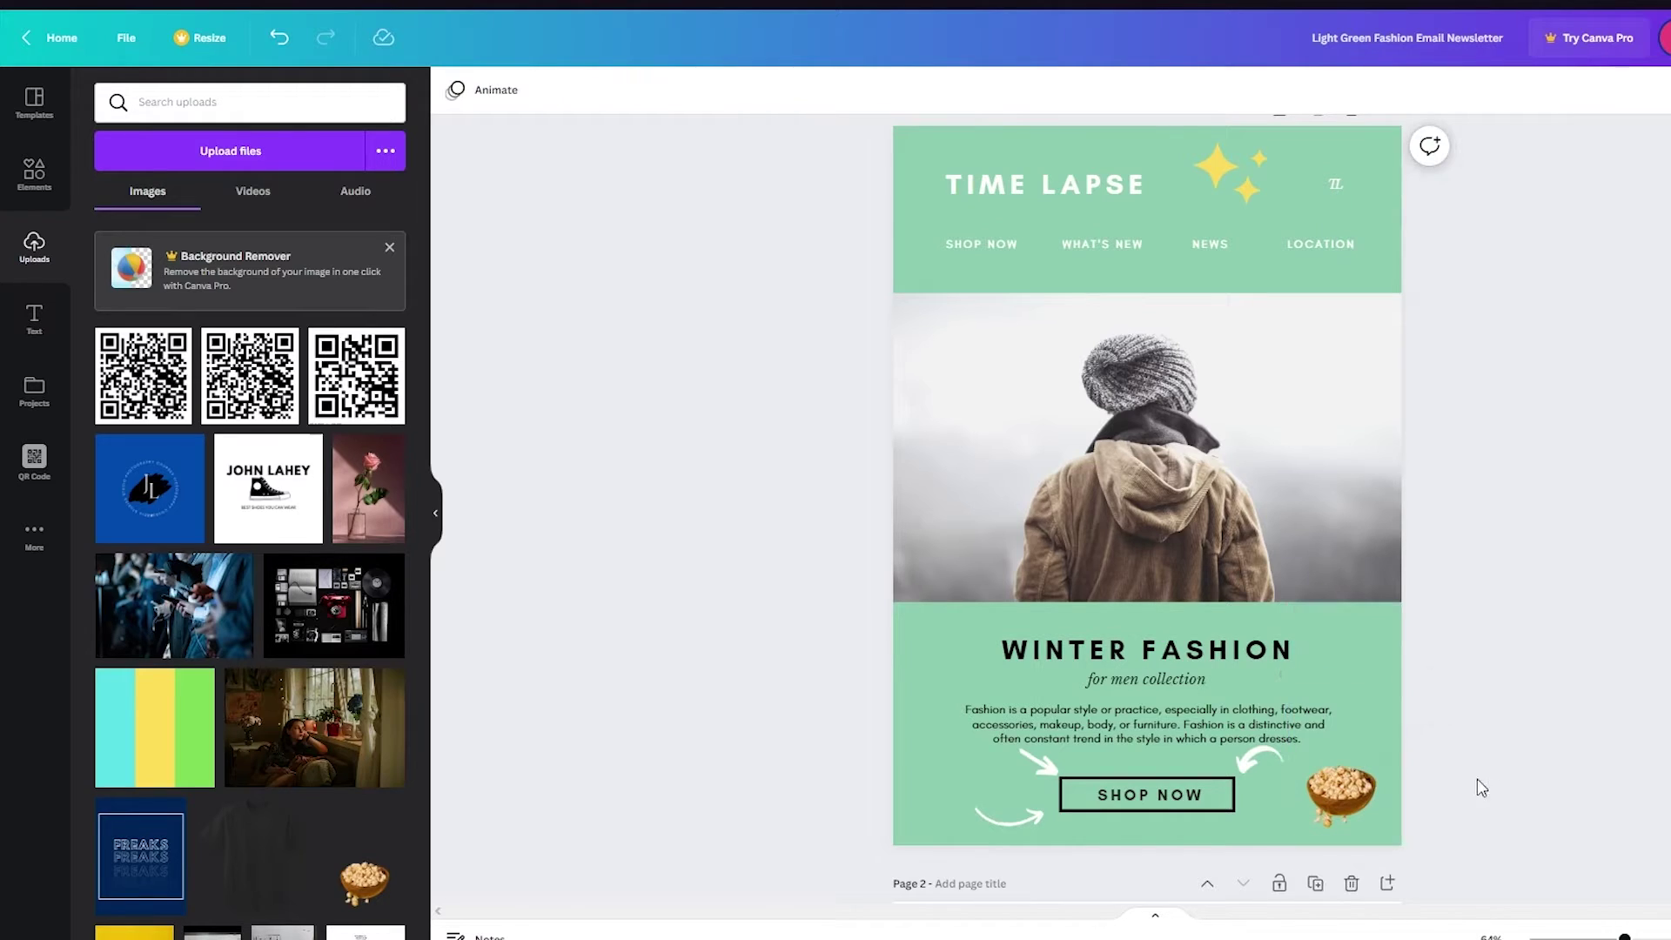
Step: Delete the popcorn bowl image from page 1
{"action": "left_click", "coordinate": [1339, 782]}
{"action": "key", "text": "Delete"}
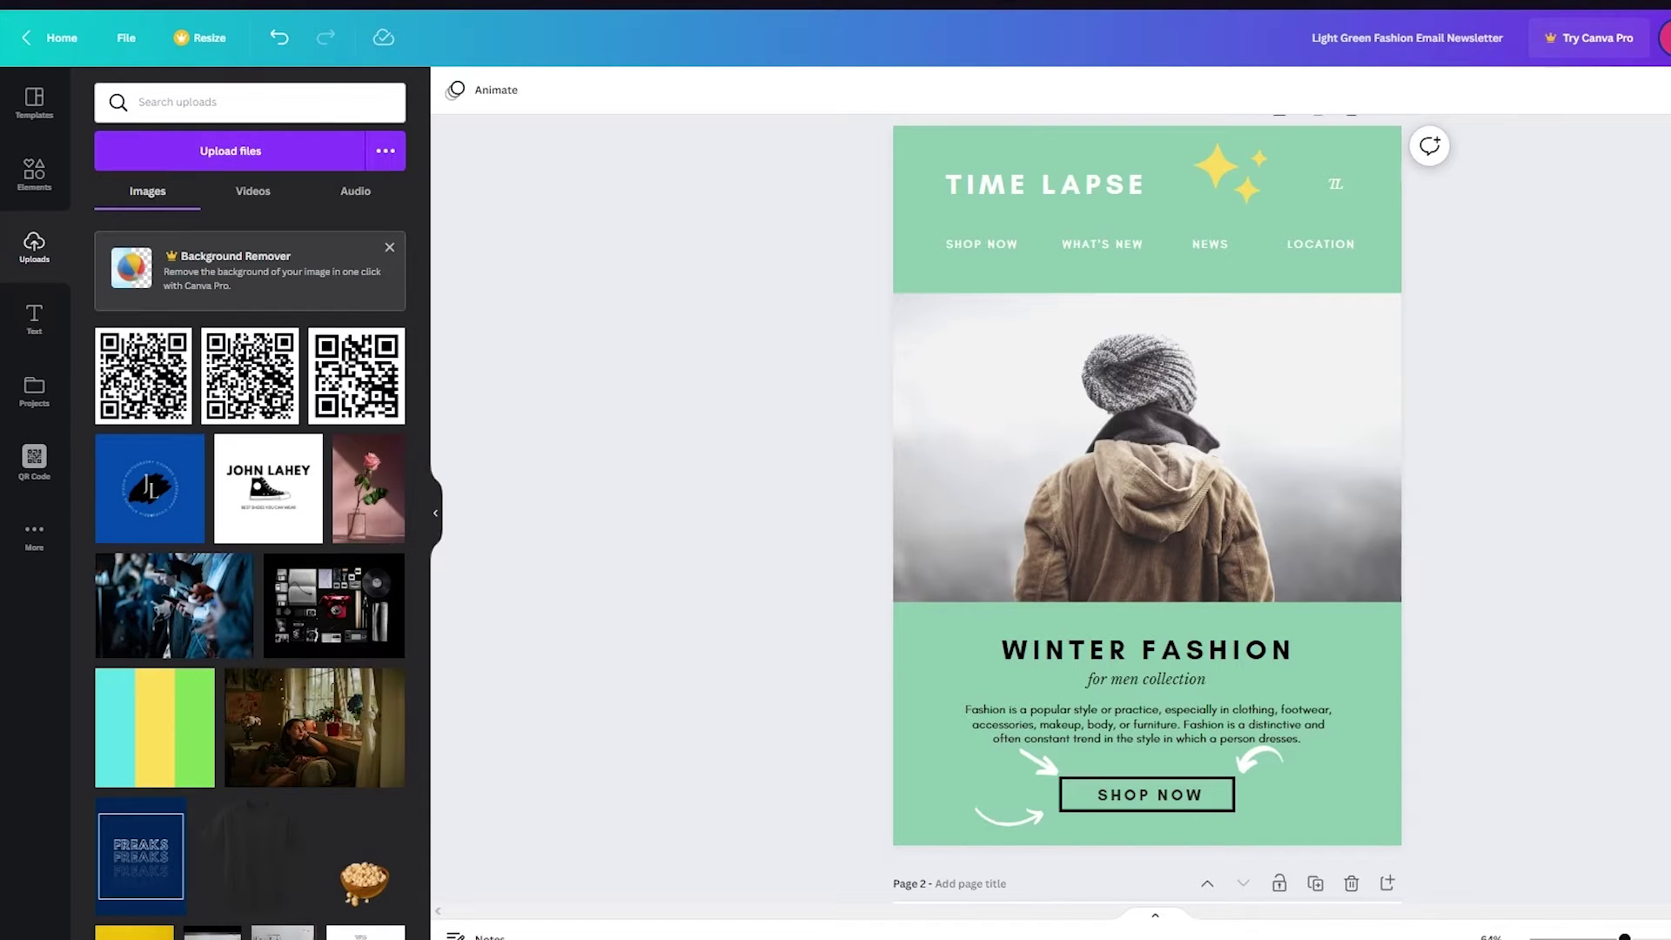
Step: Add the pink neon GLOW font combination over the page 1 photo and change its text to EMAIL
{"action": "left_click", "coordinate": [33, 319]}
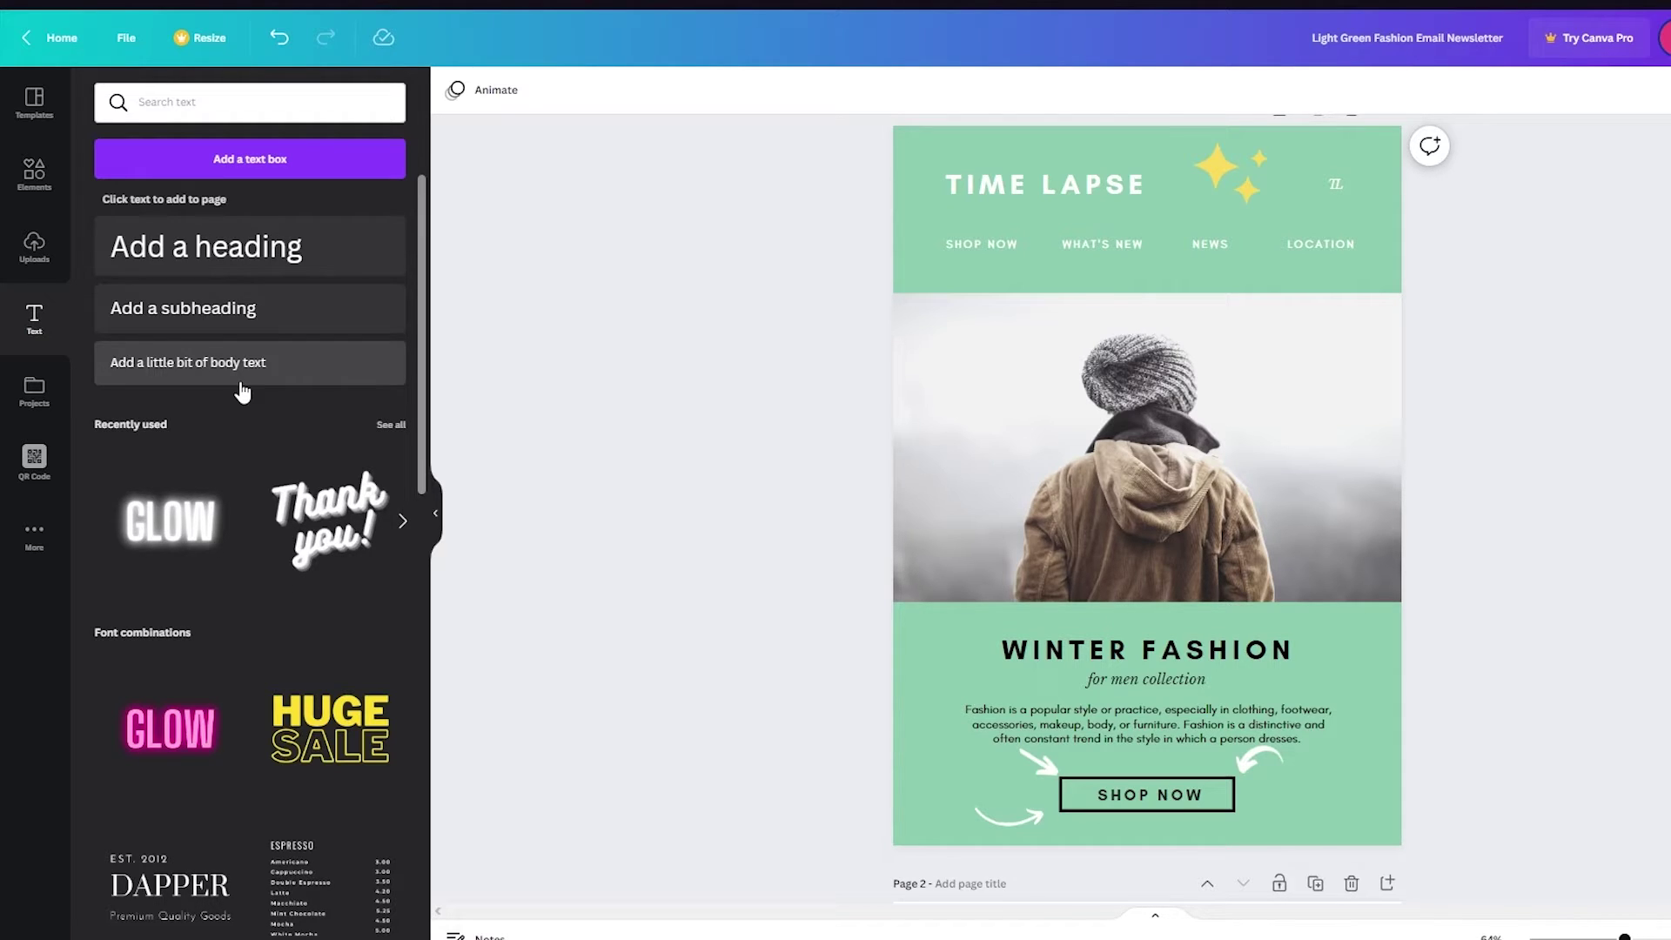
{"action": "scroll", "coordinate": [243, 392], "scroll_direction": "down", "scroll_amount": 10}
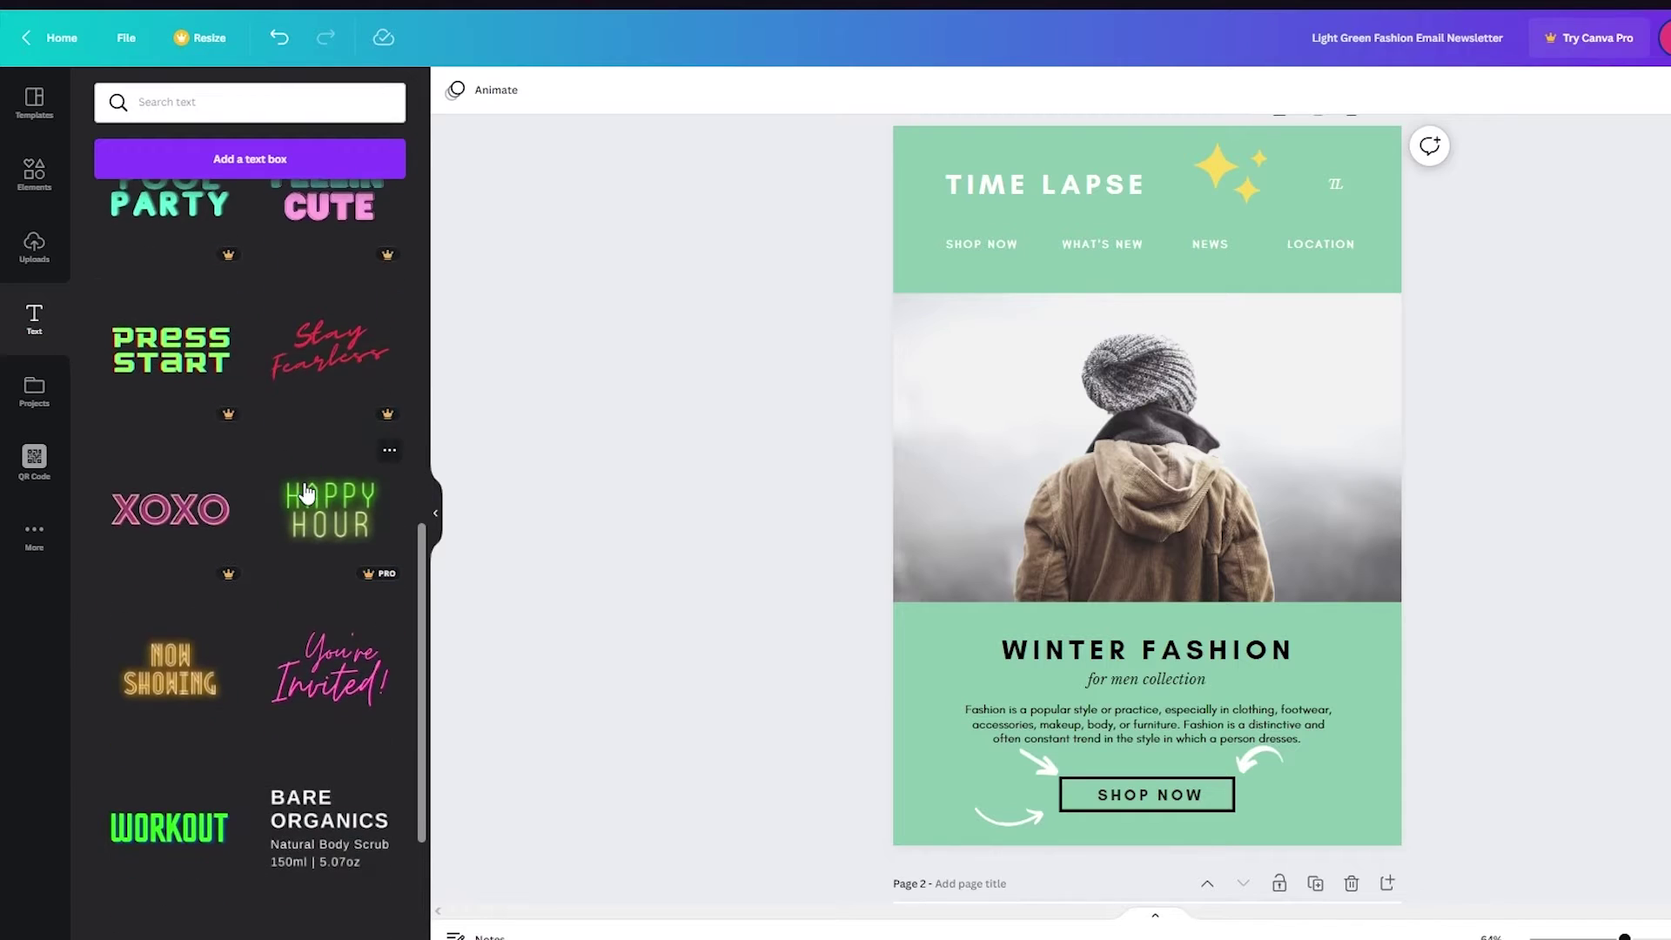
{"action": "scroll", "coordinate": [306, 494], "scroll_direction": "up", "scroll_amount": 4}
{"action": "scroll", "coordinate": [307, 494], "scroll_direction": "down", "scroll_amount": 3}
{"action": "scroll", "coordinate": [307, 494], "scroll_direction": "up", "scroll_amount": 9}
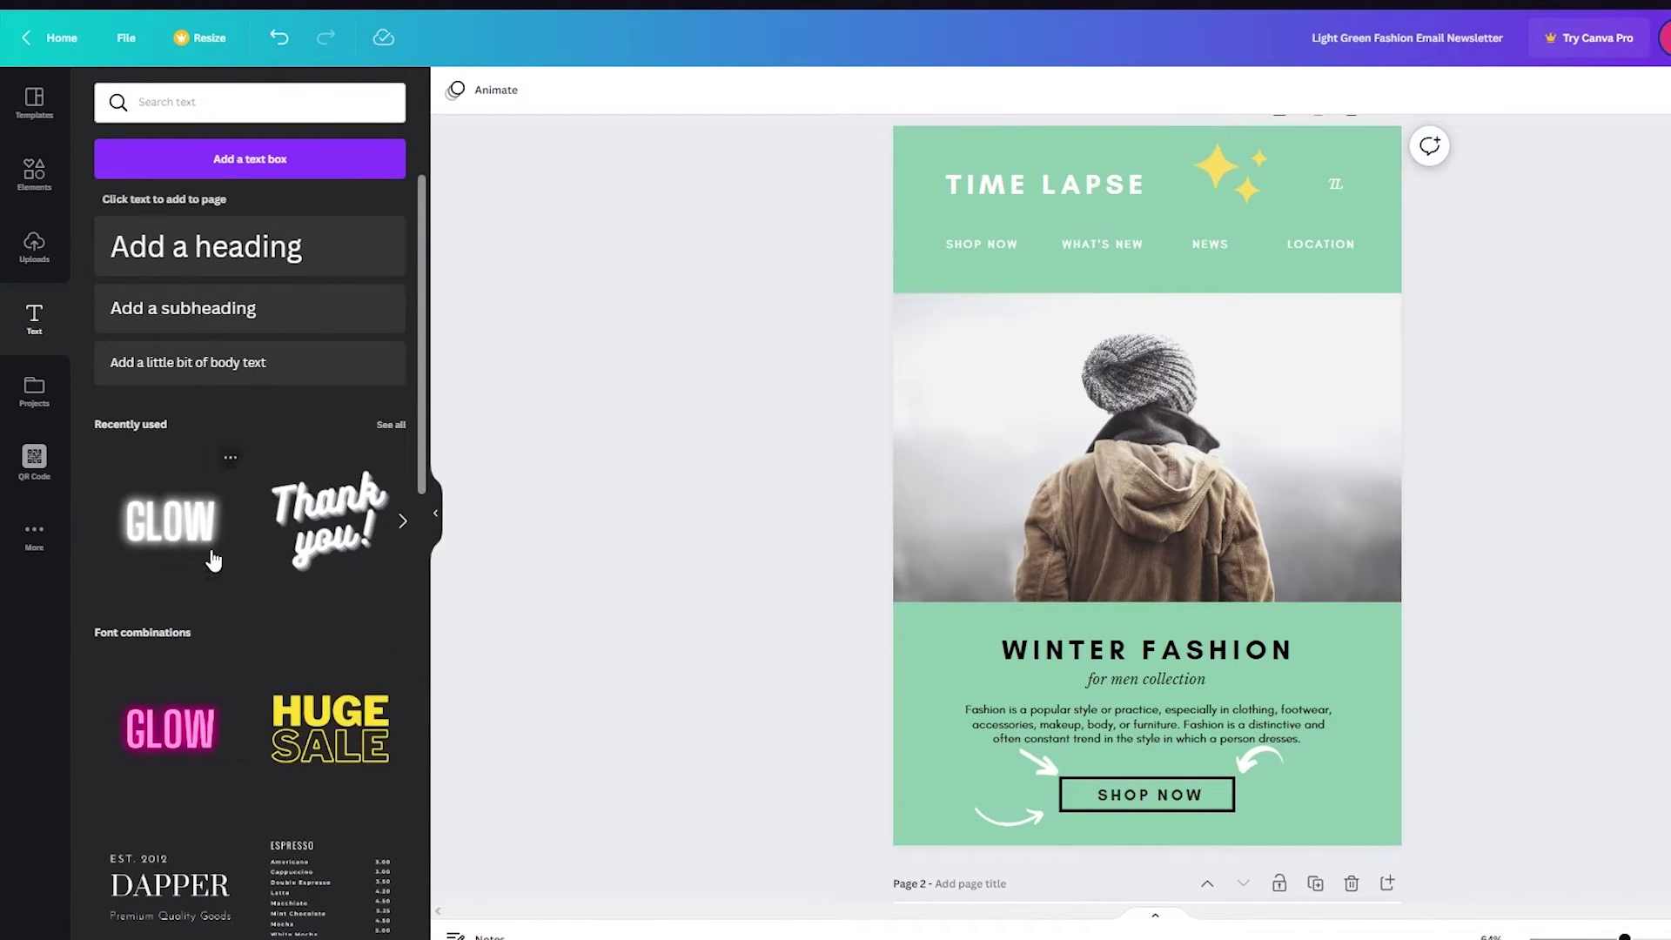
{"action": "scroll", "coordinate": [314, 597], "scroll_direction": "down", "scroll_amount": 5}
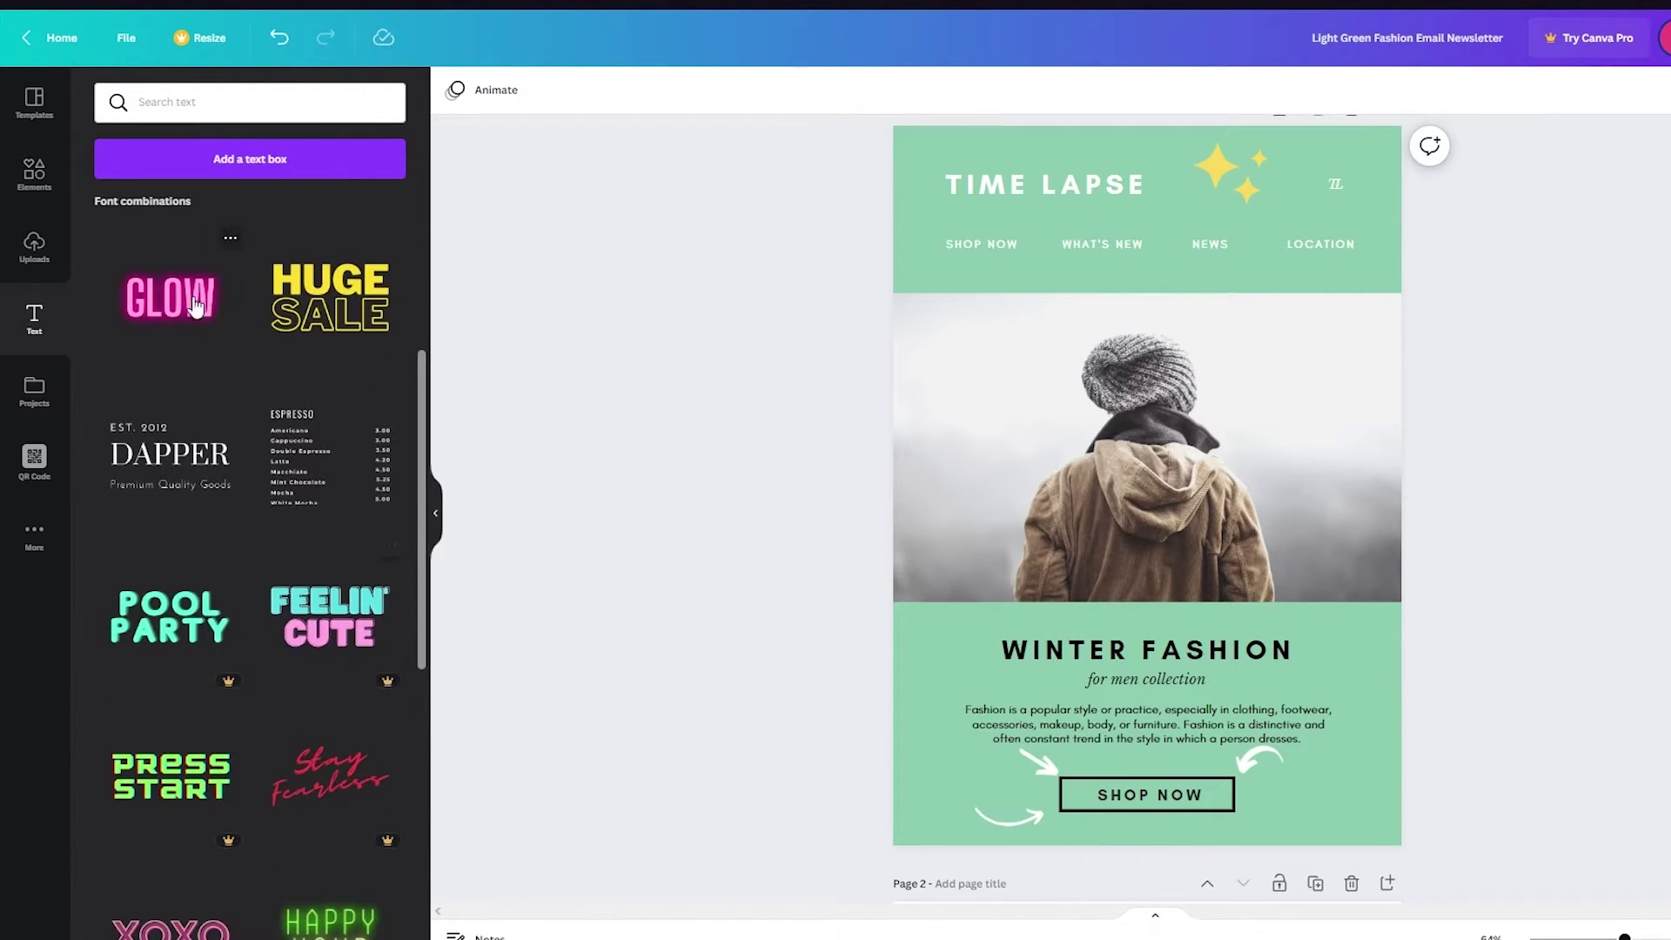
{"action": "left_click_drag", "start_coordinate": [245, 297], "coordinate": [1103, 421]}
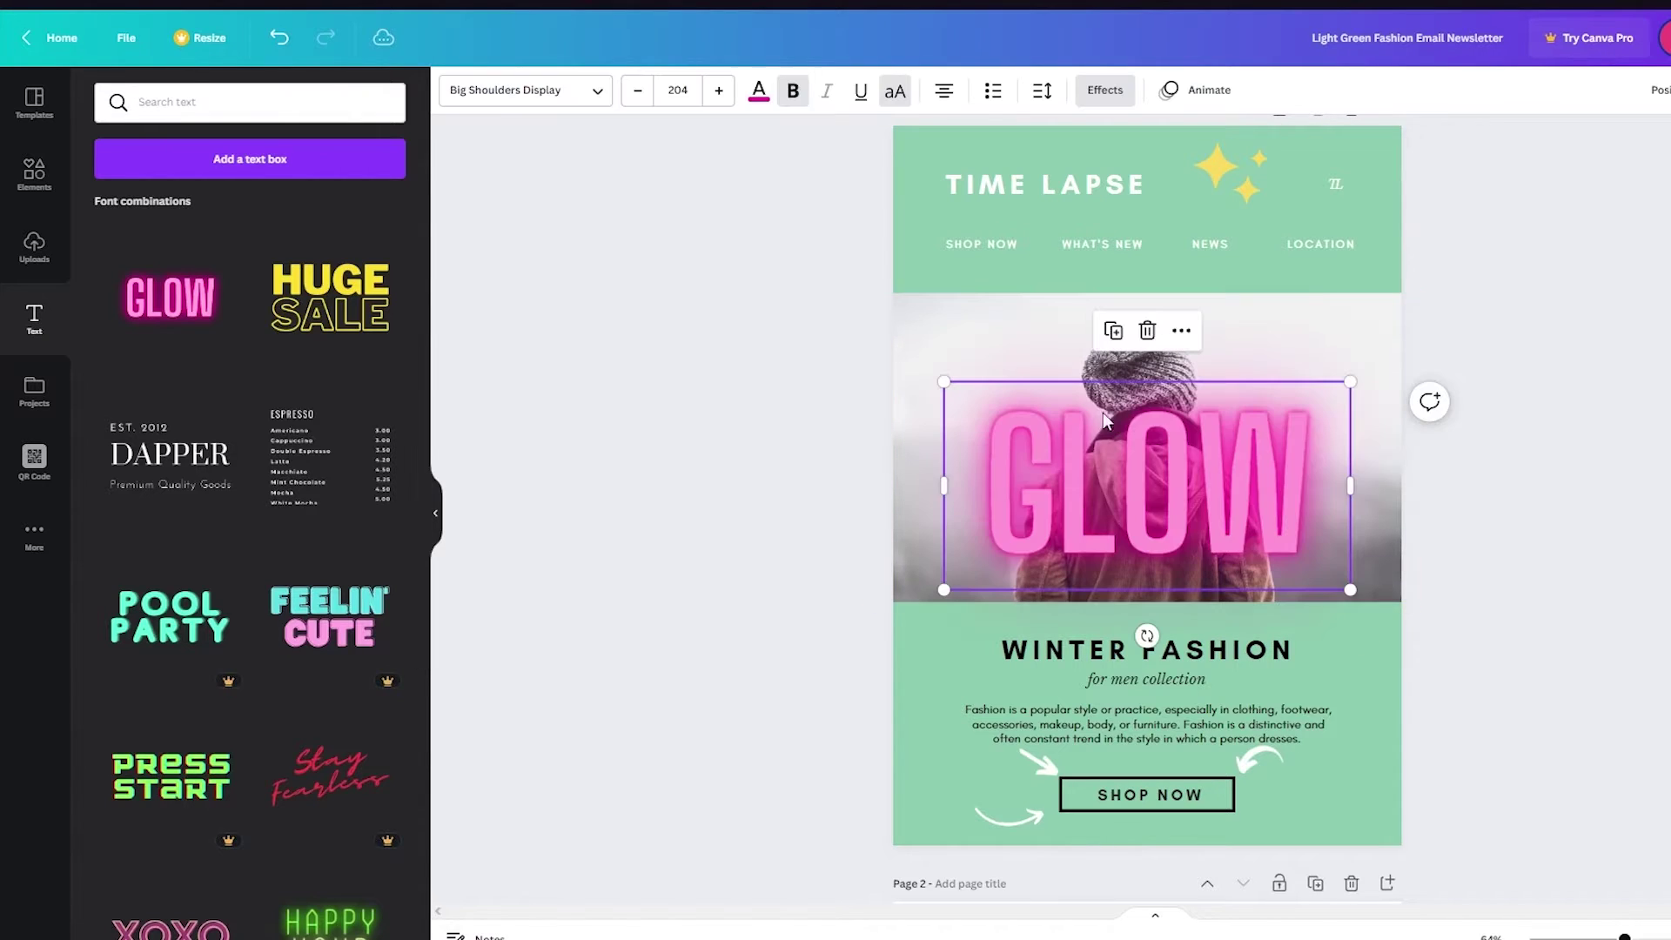
{"action": "double_click", "coordinate": [1225, 462]}
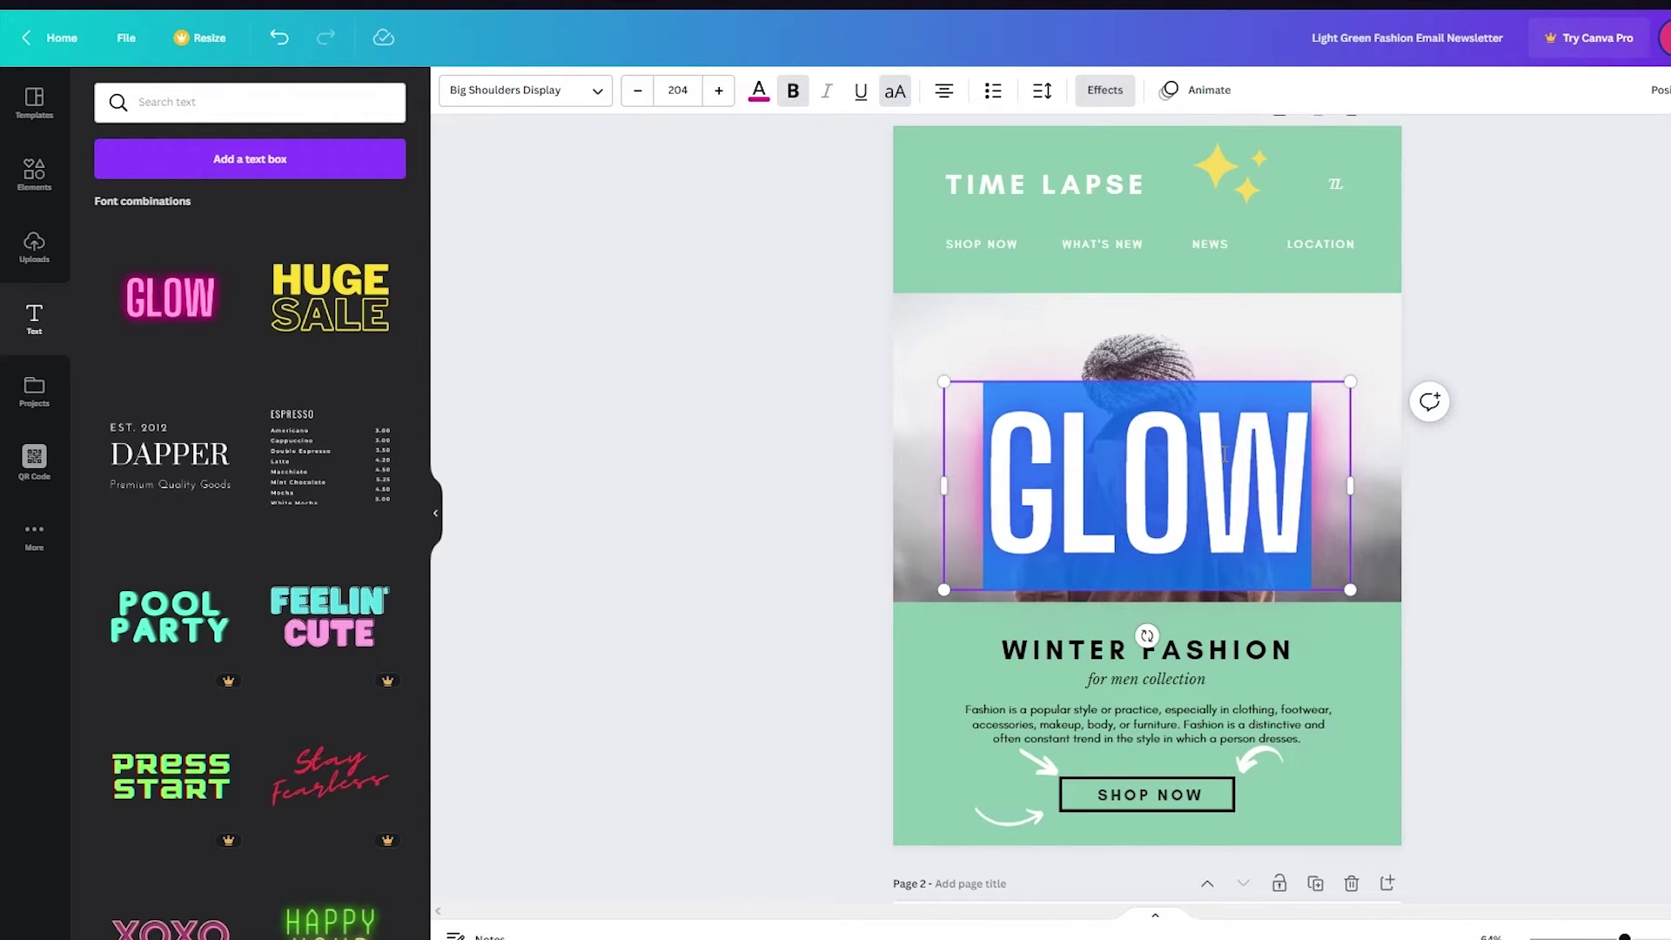
{"action": "type", "text": "EMAIL"}
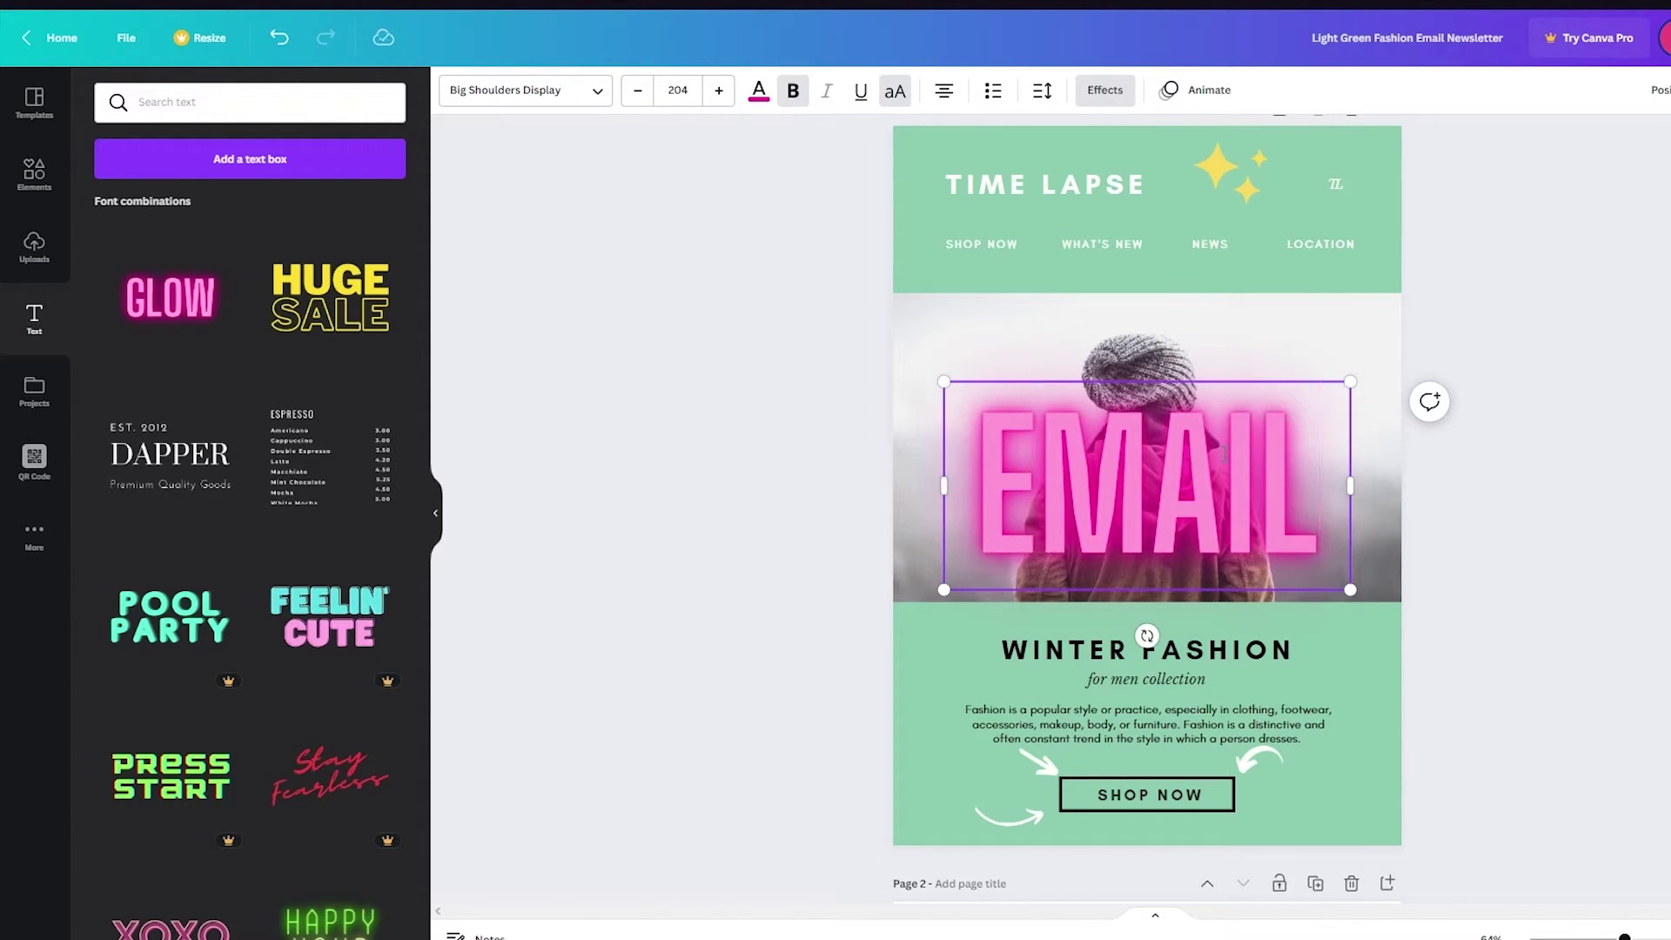
Step: Shrink the EMAIL neon text to font size 91 in the lower-left part of the photo
{"action": "left_click", "coordinate": [1356, 389]}
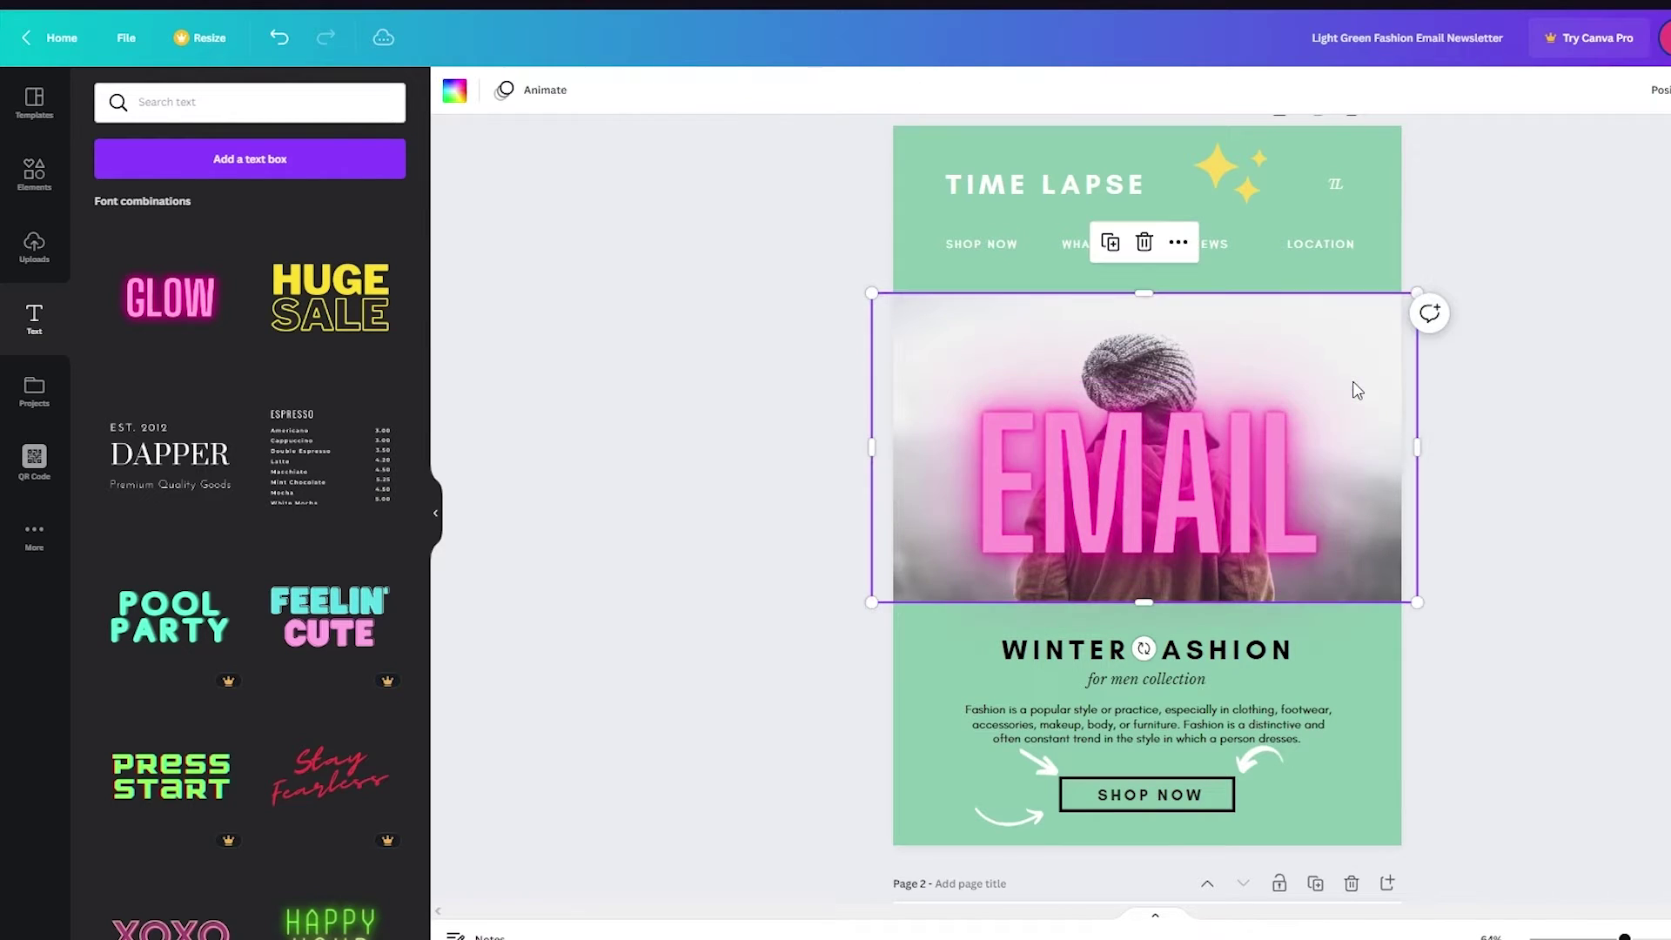
{"action": "left_click", "coordinate": [1345, 396]}
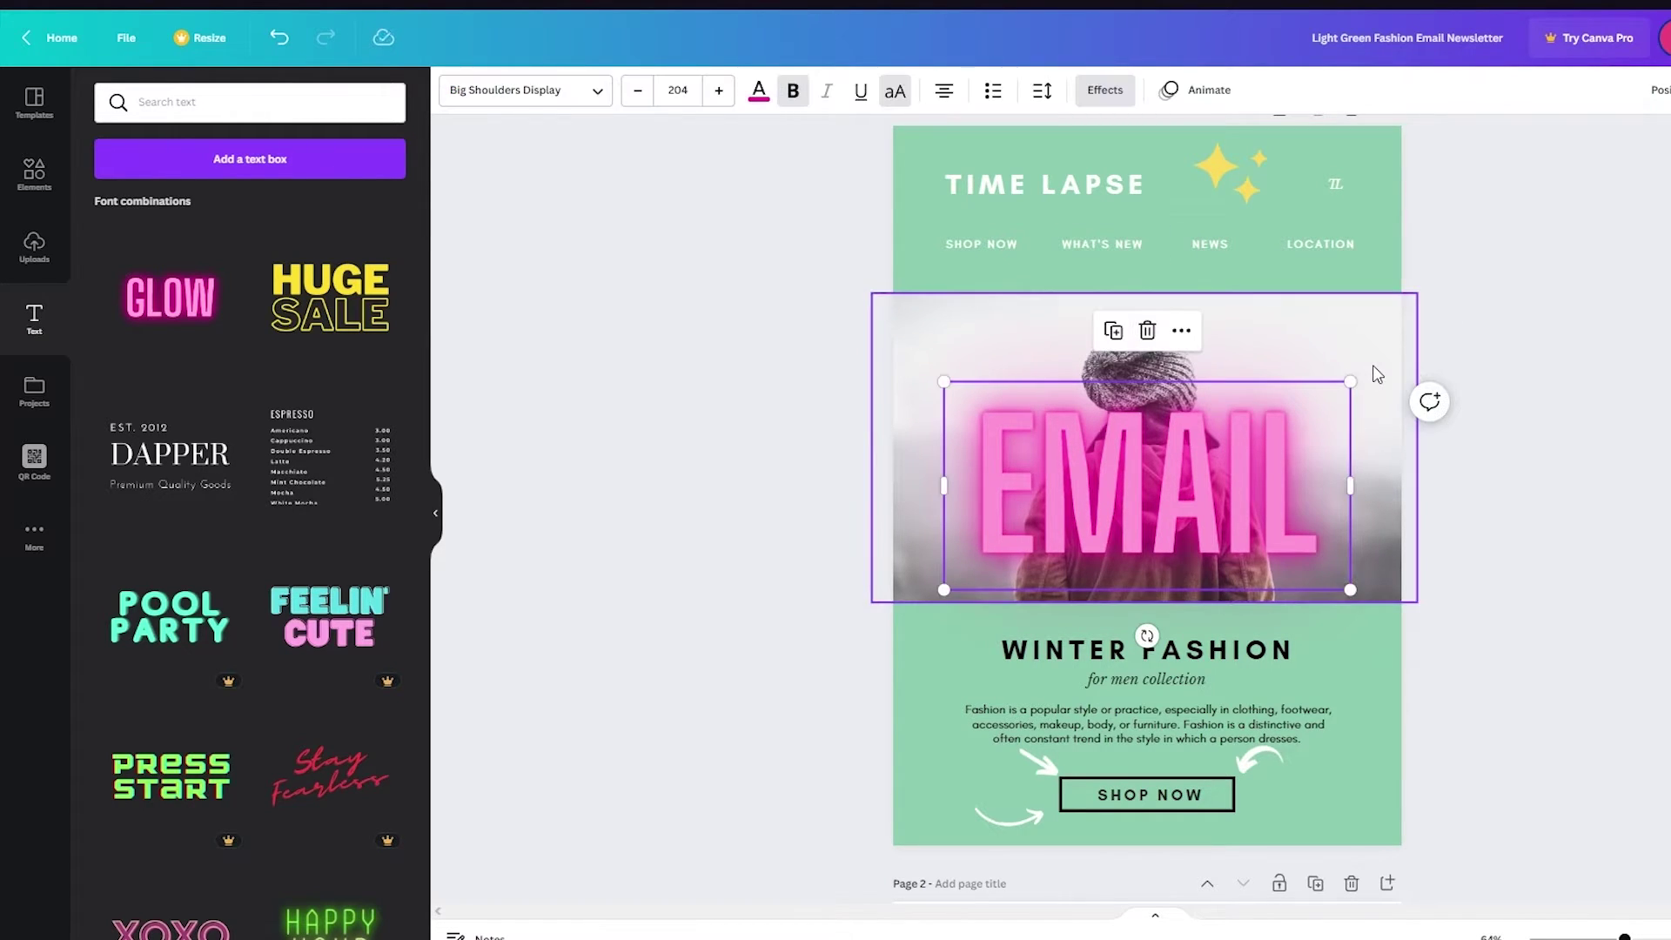
{"action": "left_click_drag", "start_coordinate": [1172, 488], "coordinate": [1121, 488]}
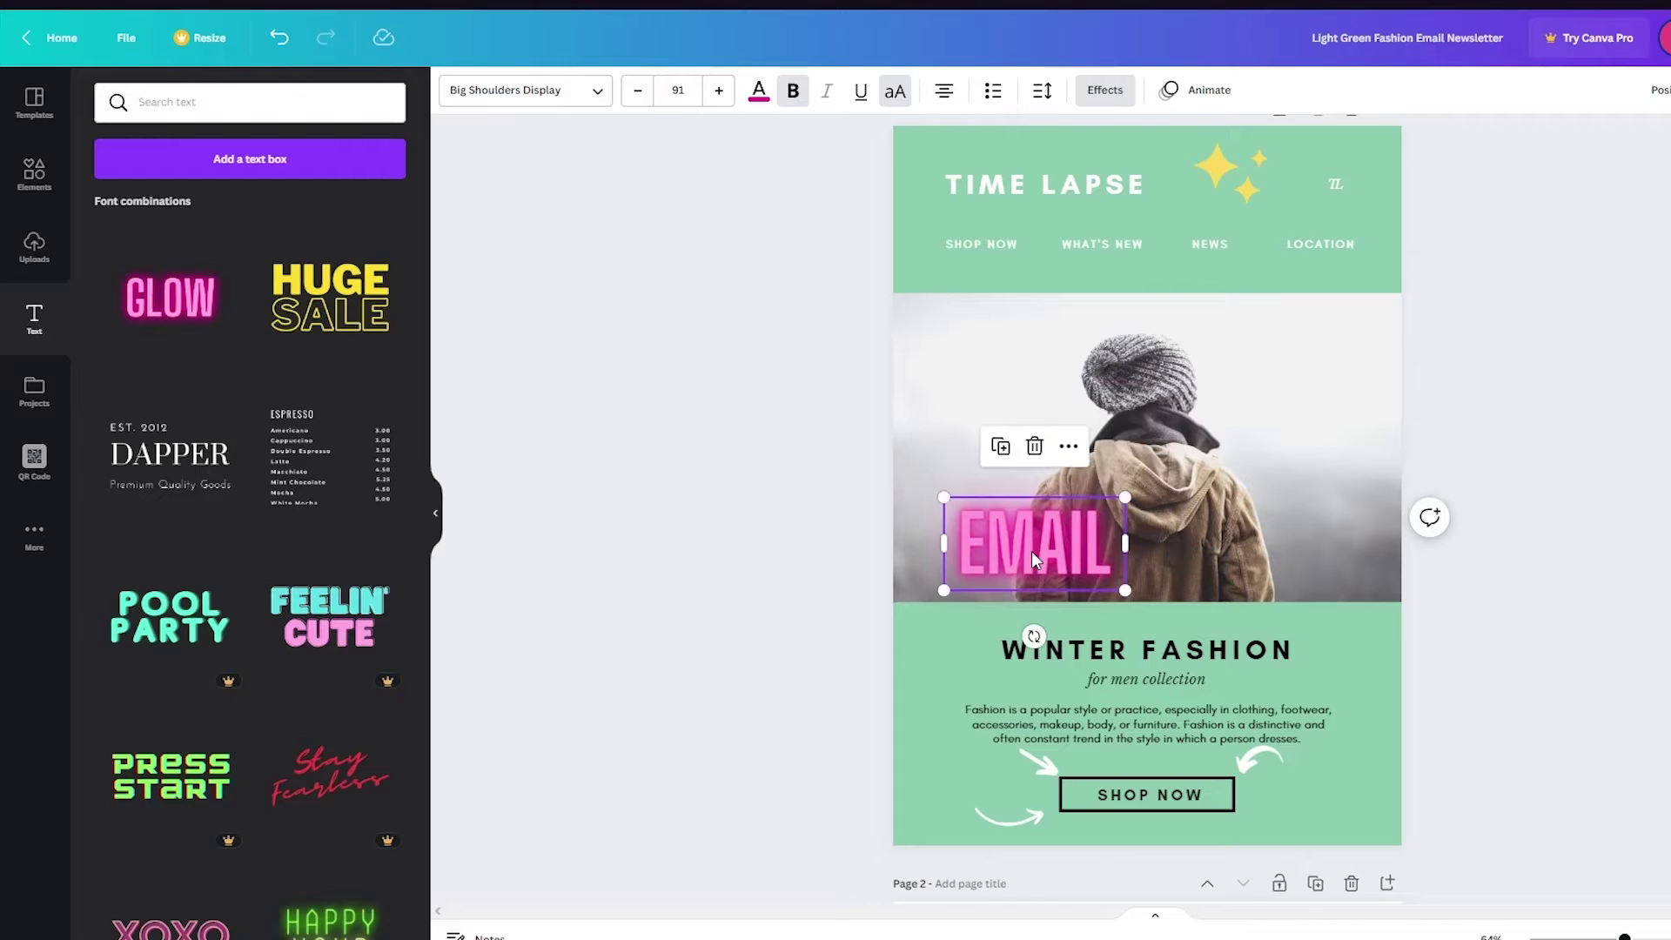
Step: Move the EMAIL neon text up over the page 1 header and delete it
{"action": "left_click_drag", "start_coordinate": [1041, 547], "coordinate": [1028, 185]}
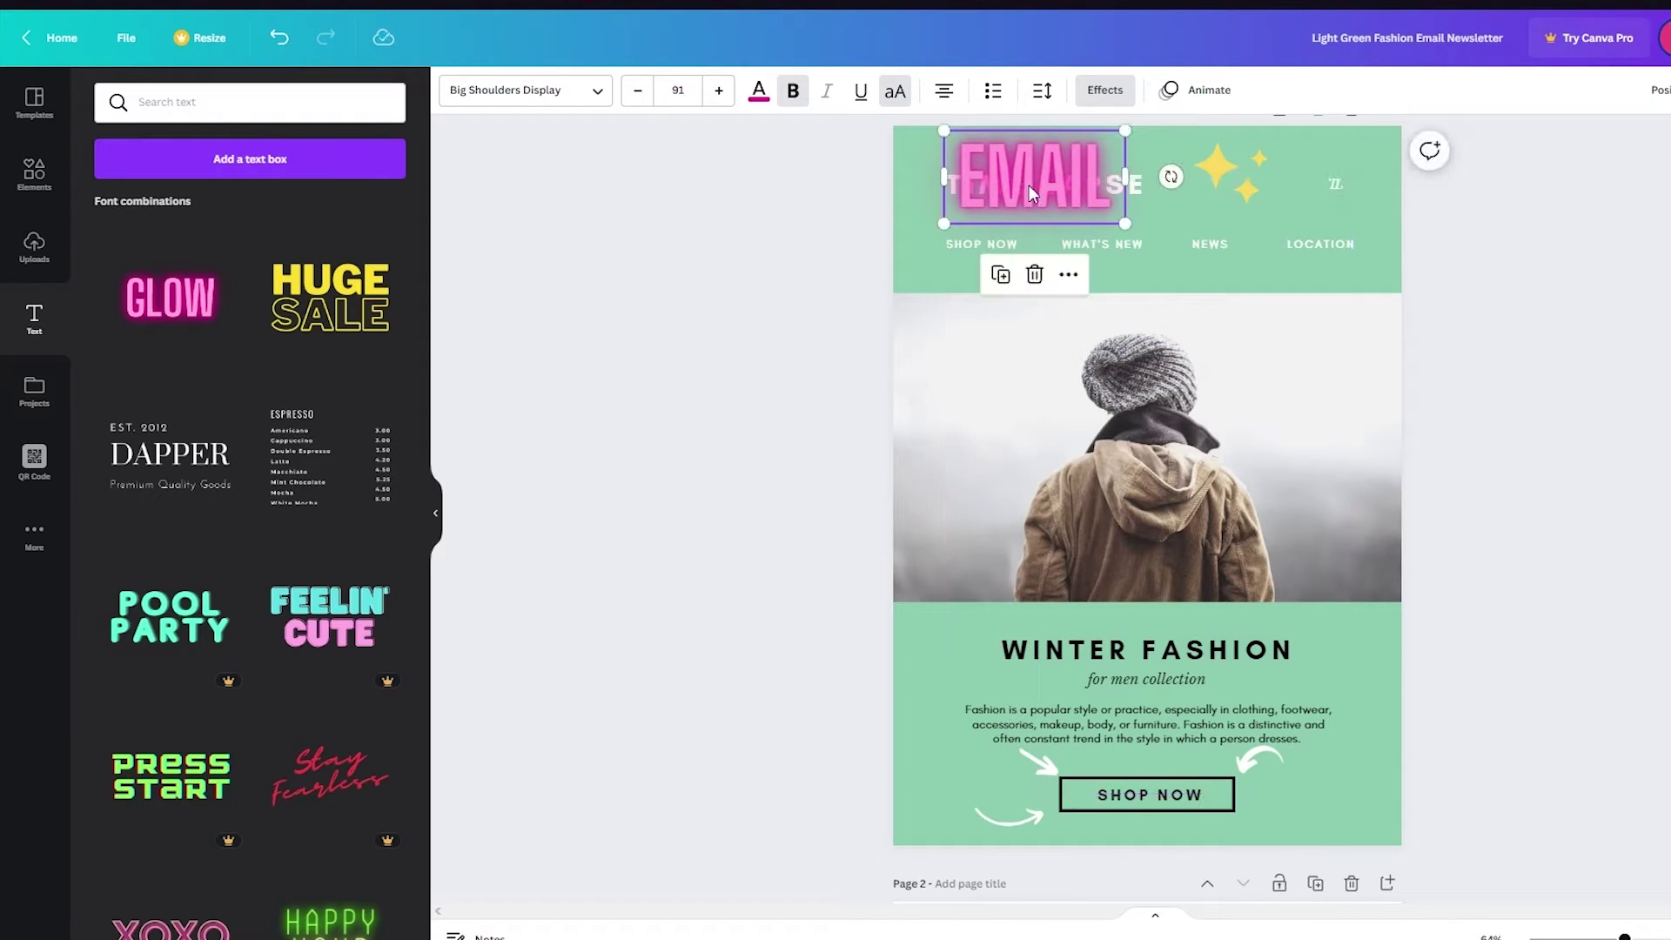
{"action": "key", "text": "Delete"}
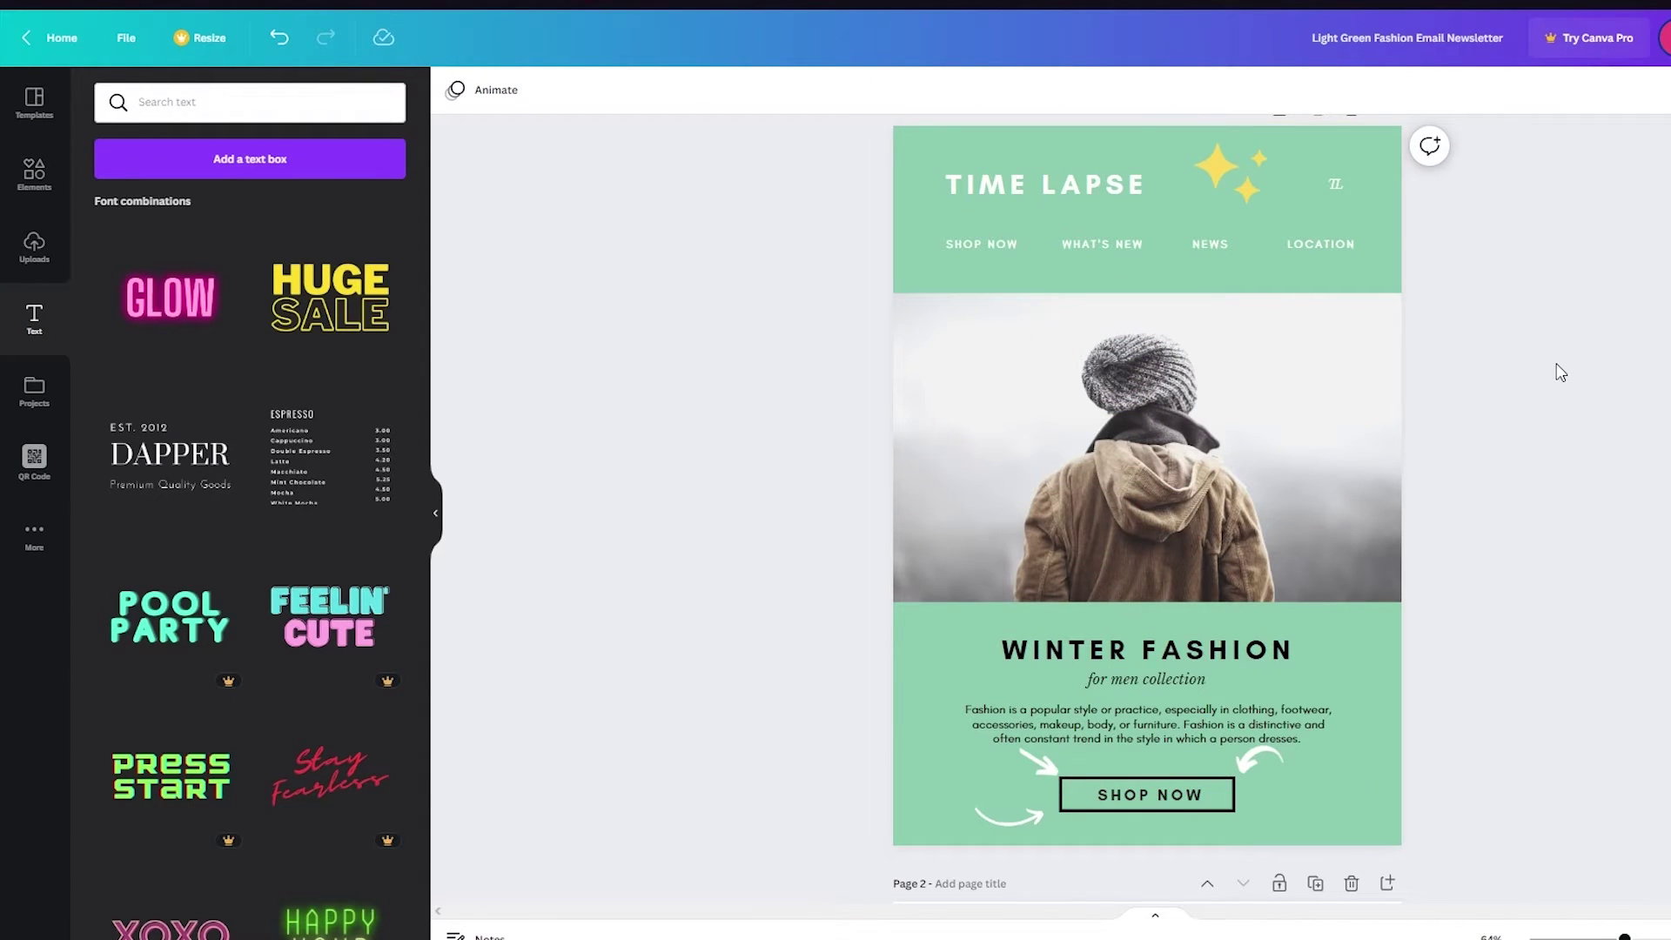
Step: Review both newsletter pages and examine the design's download file types, choosing PNG for all pages without downloading
{"action": "scroll", "coordinate": [1561, 373], "scroll_direction": "down", "scroll_amount": 10}
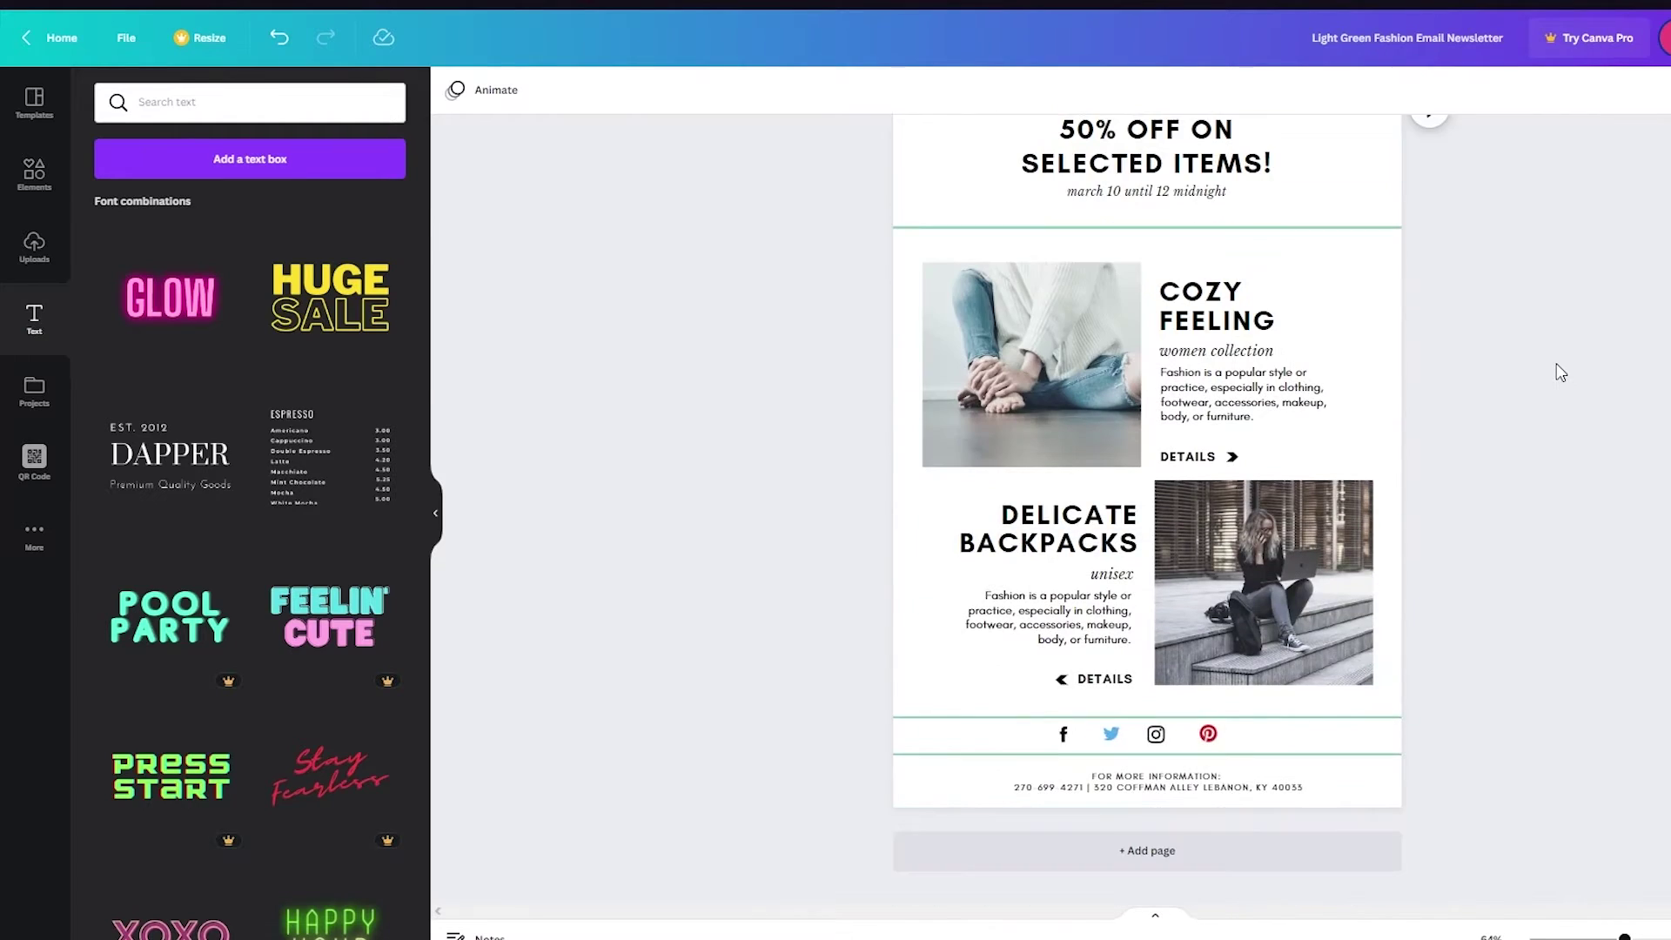
{"action": "scroll", "coordinate": [1561, 373], "scroll_direction": "up", "scroll_amount": 11}
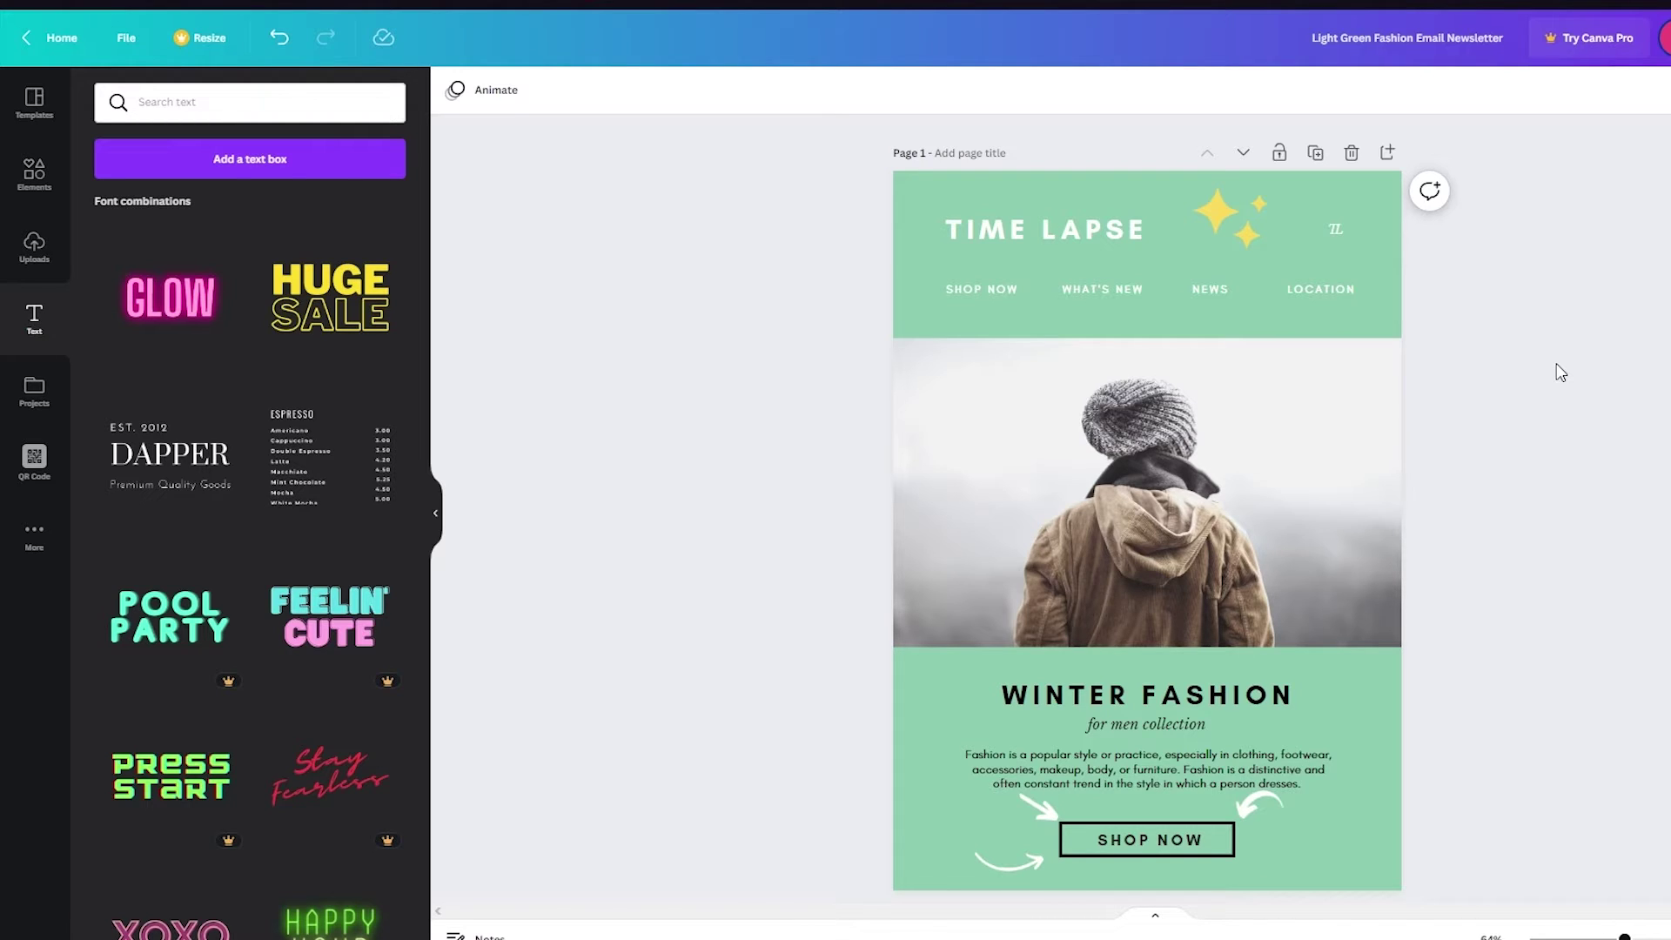
{"action": "scroll", "coordinate": [1560, 373], "scroll_direction": "down", "scroll_amount": 3}
{"action": "scroll", "coordinate": [1560, 372], "scroll_direction": "up", "scroll_amount": 3}
{"action": "left_click", "coordinate": [1619, 43]}
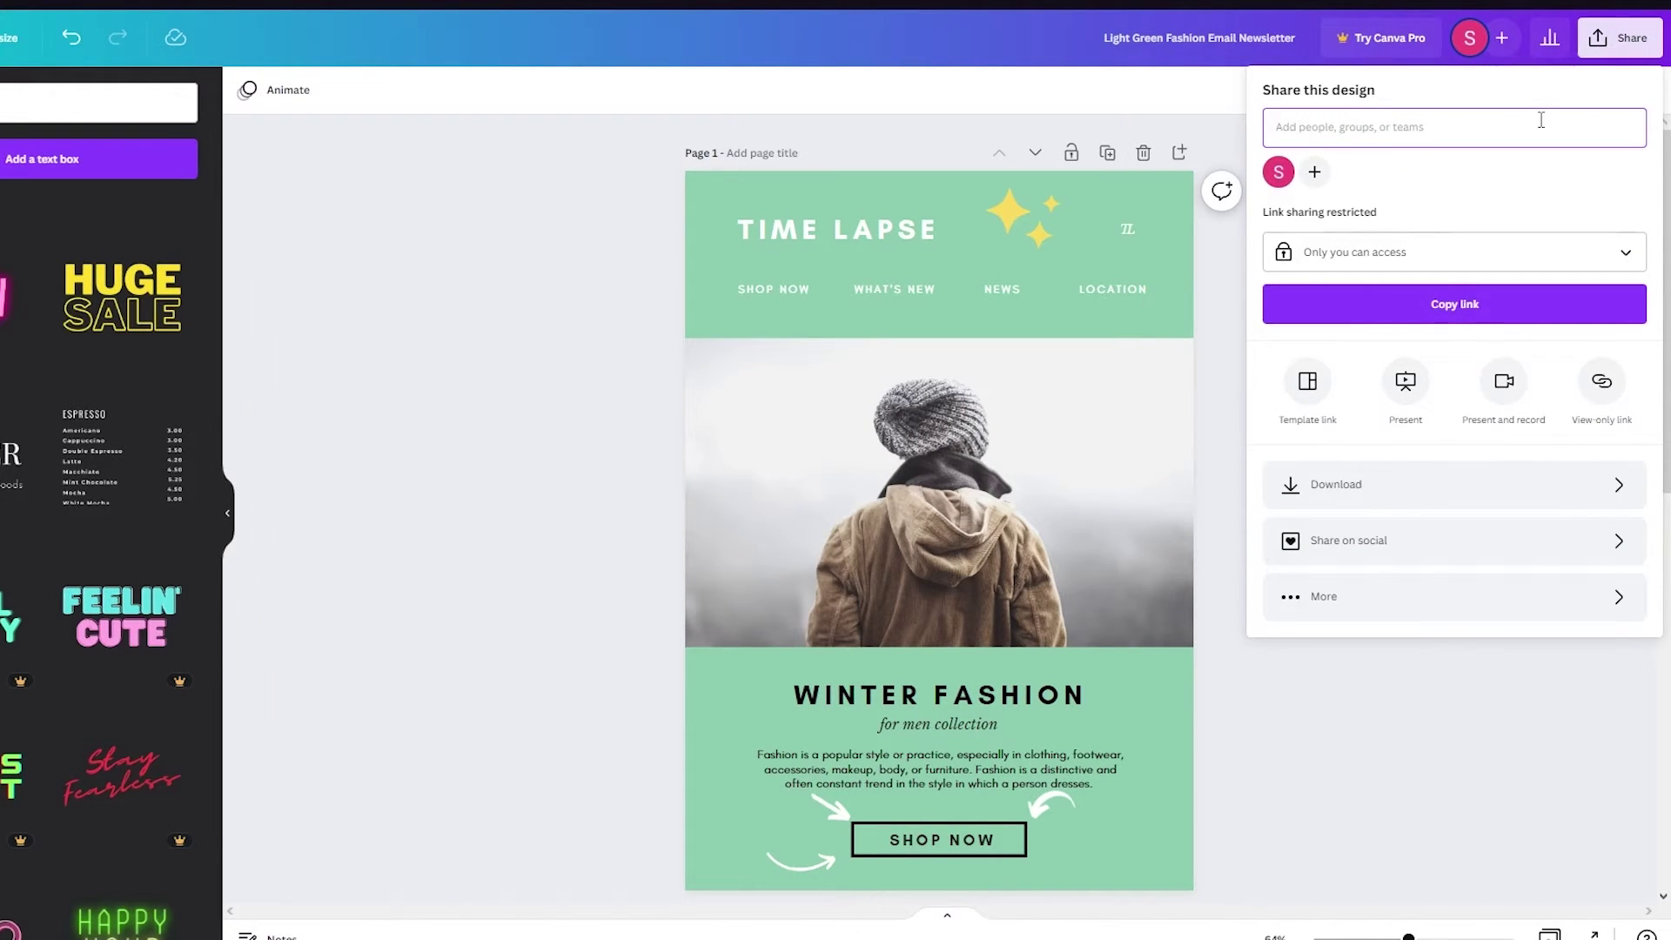
{"action": "left_click", "coordinate": [1383, 493]}
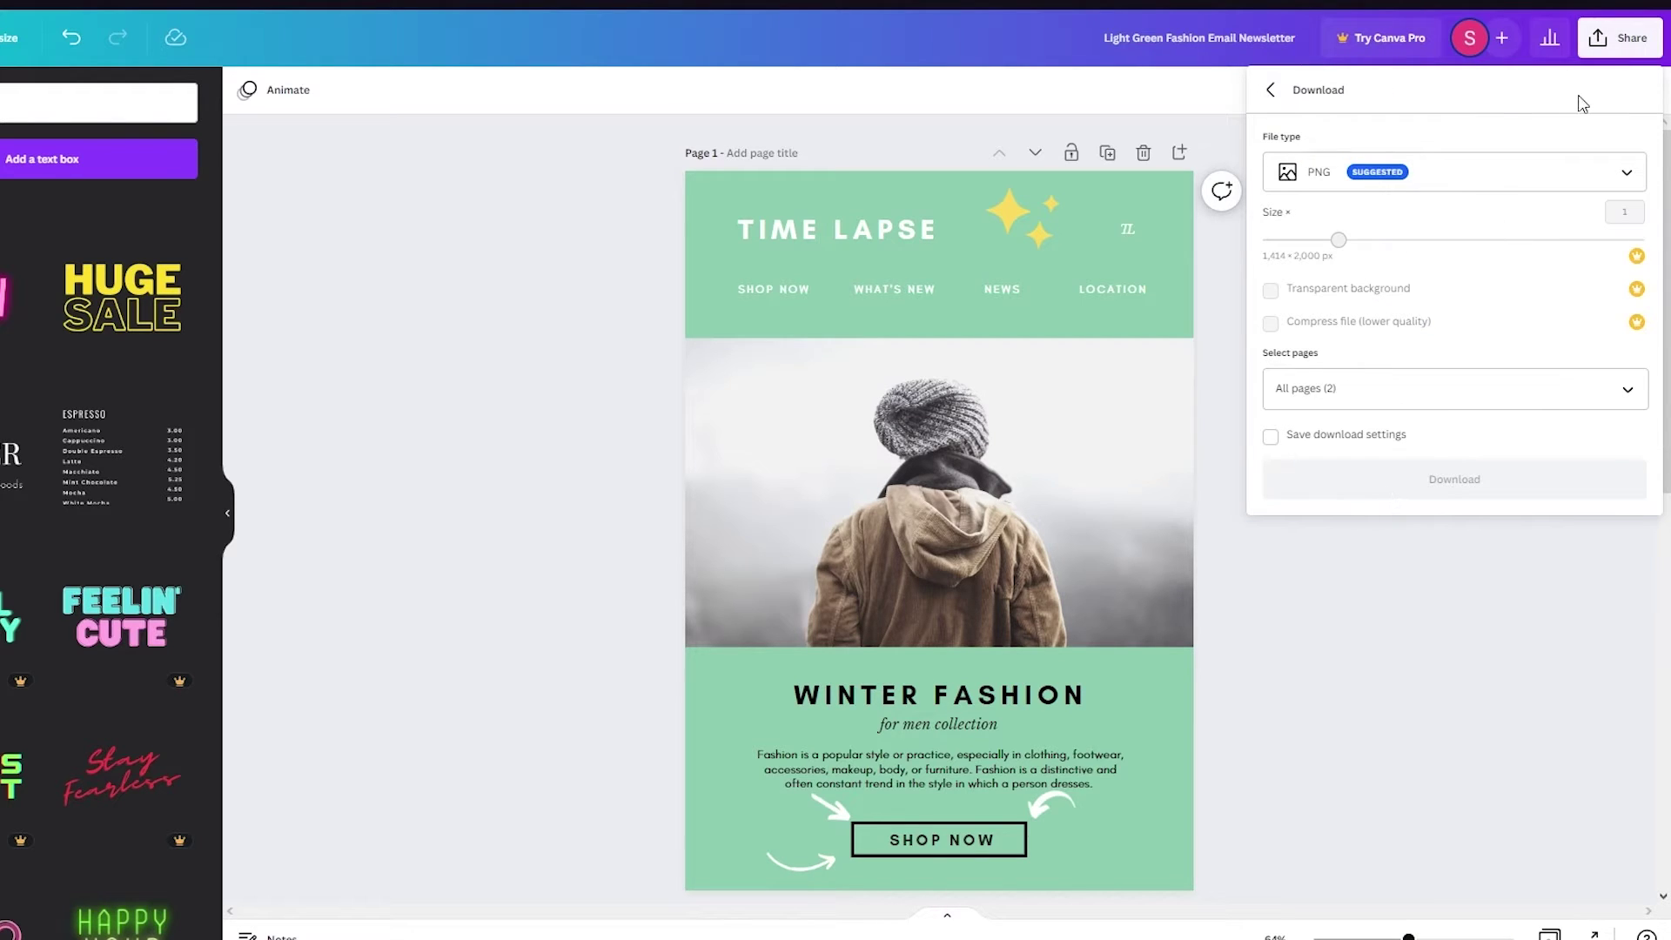
{"action": "left_click", "coordinate": [1343, 191]}
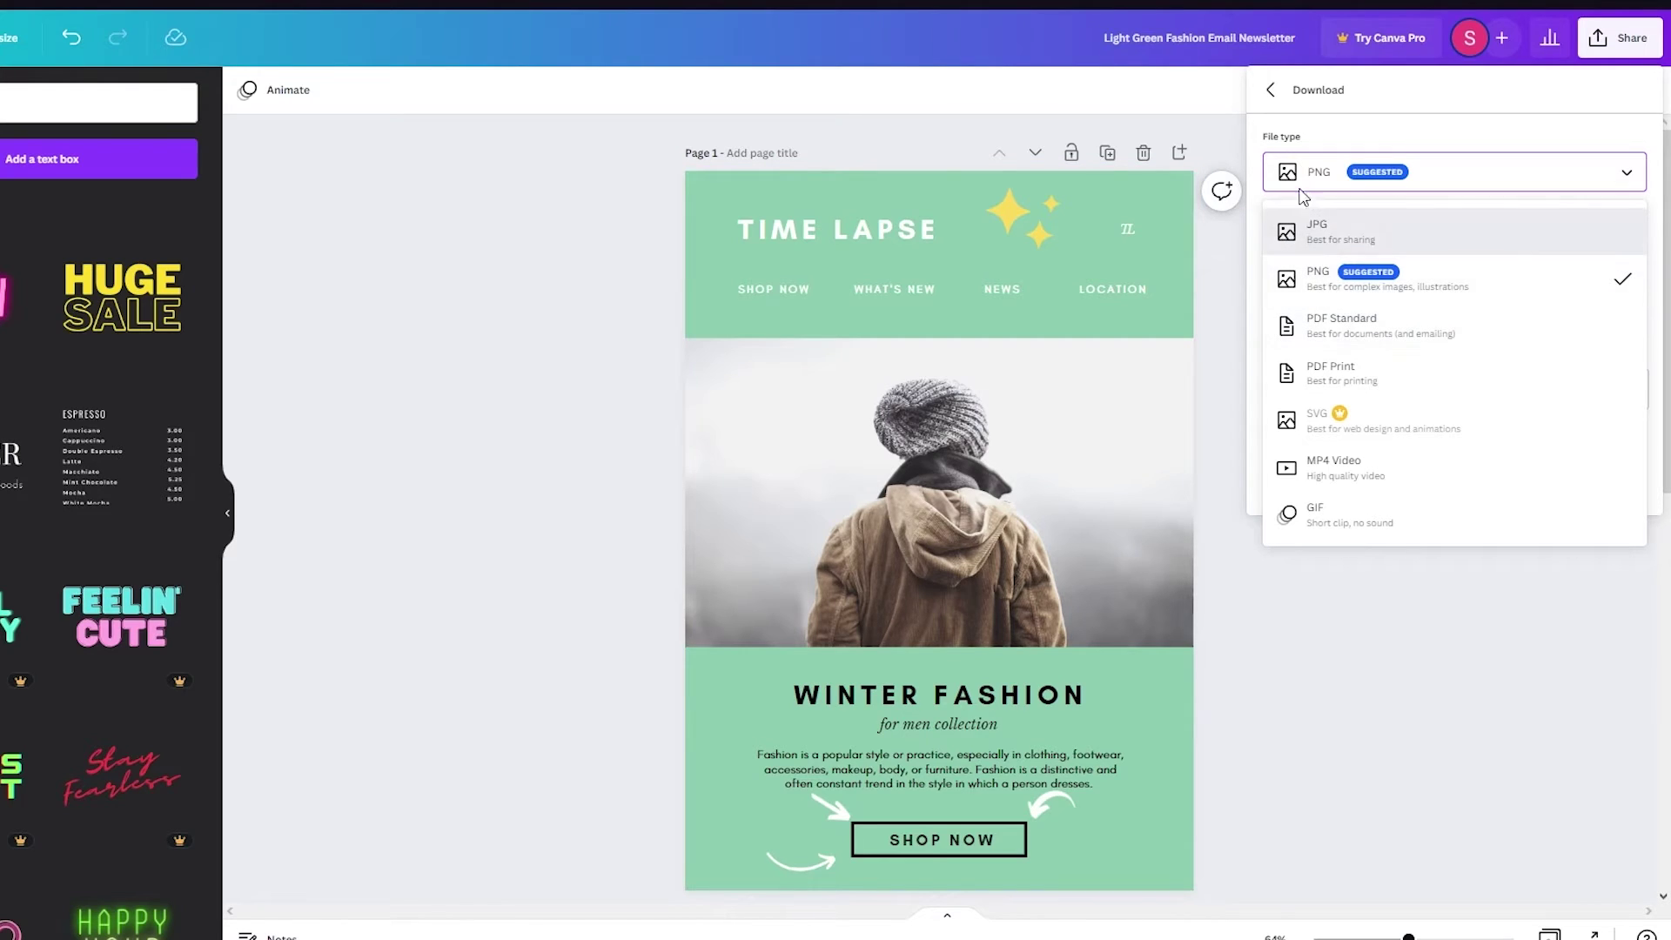
{"action": "left_click", "coordinate": [1410, 279]}
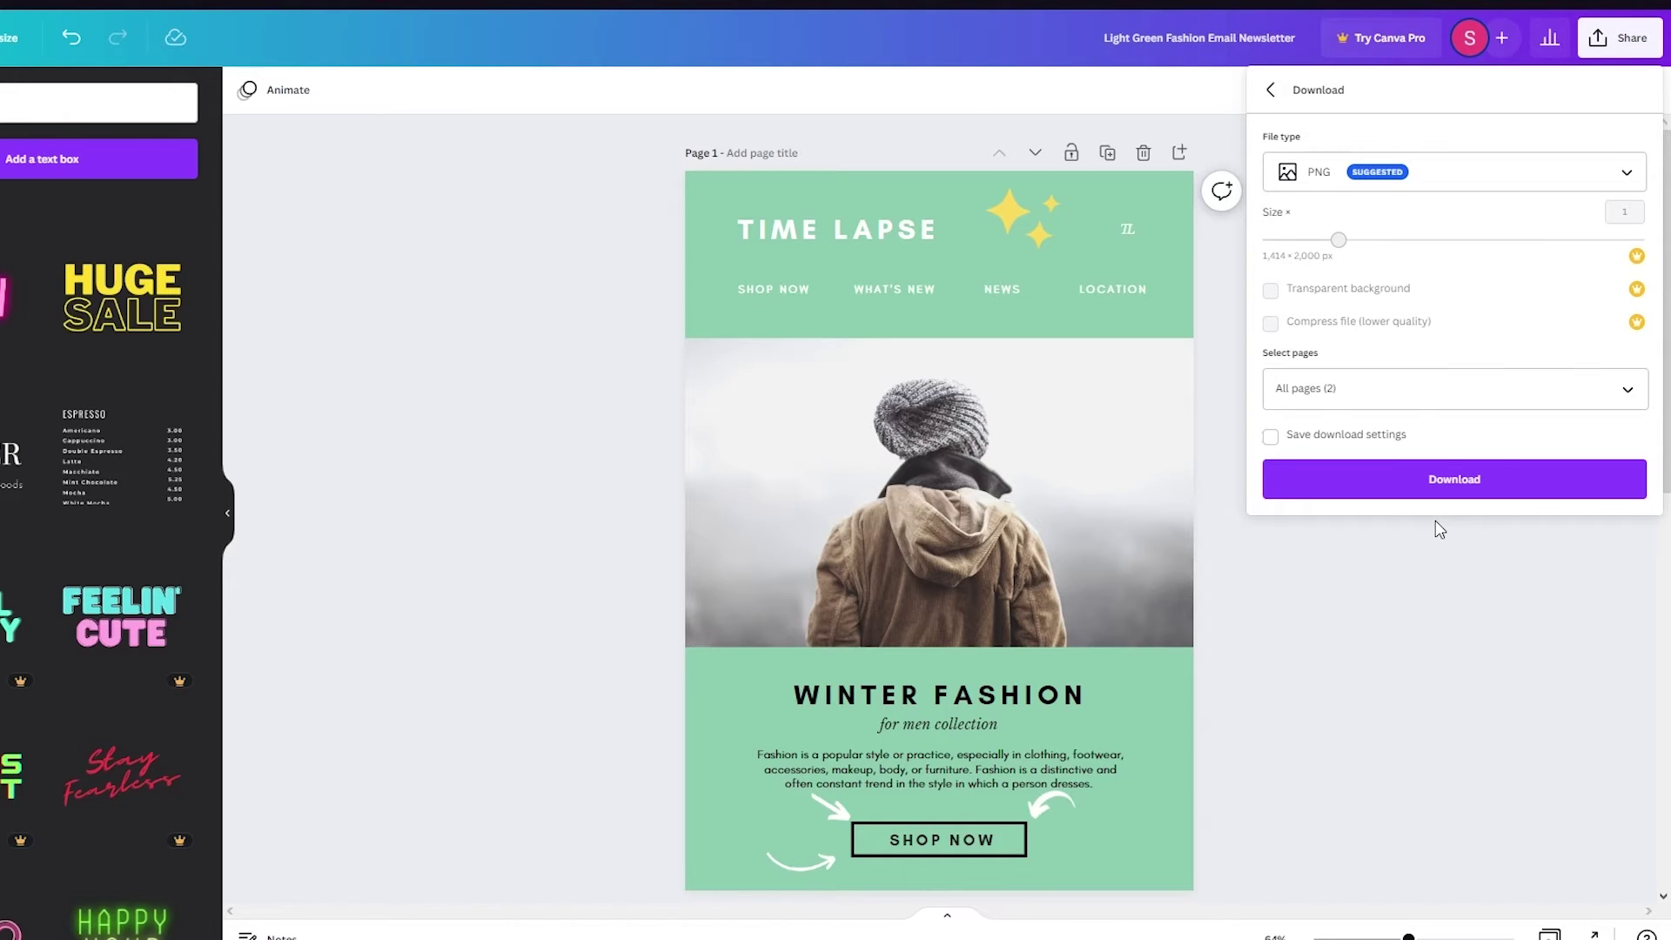
{"action": "left_click", "coordinate": [1402, 598]}
{"action": "scroll", "coordinate": [1403, 597], "scroll_direction": "down", "scroll_amount": 5}
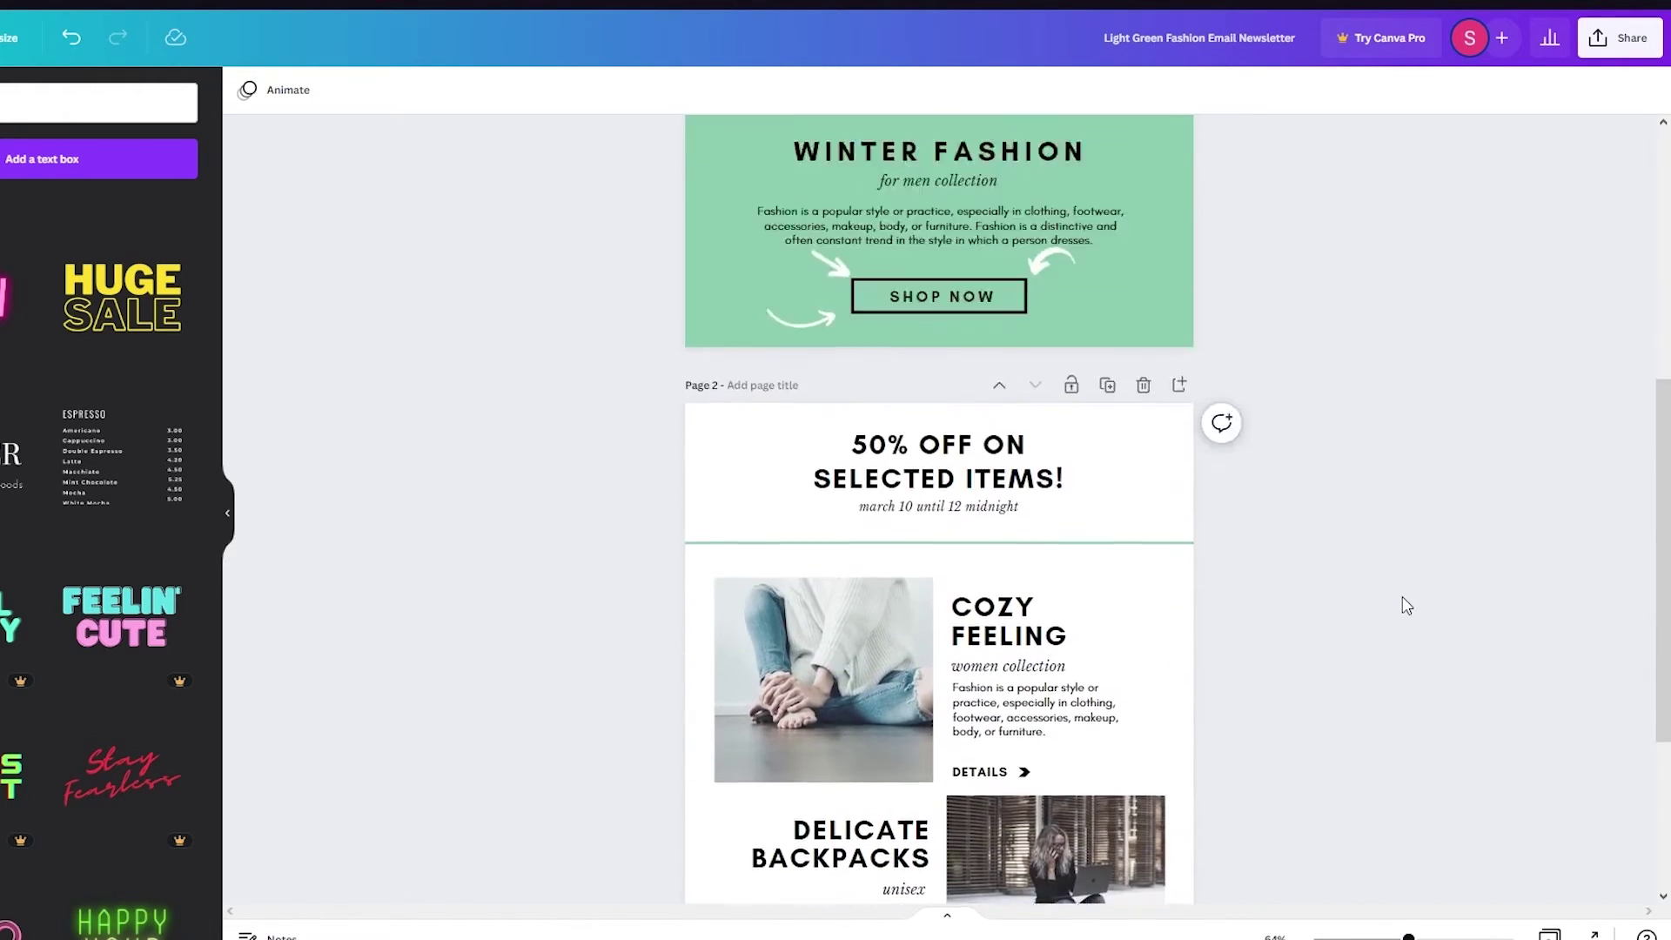
{"action": "scroll", "coordinate": [1402, 597], "scroll_direction": "up", "scroll_amount": 5}
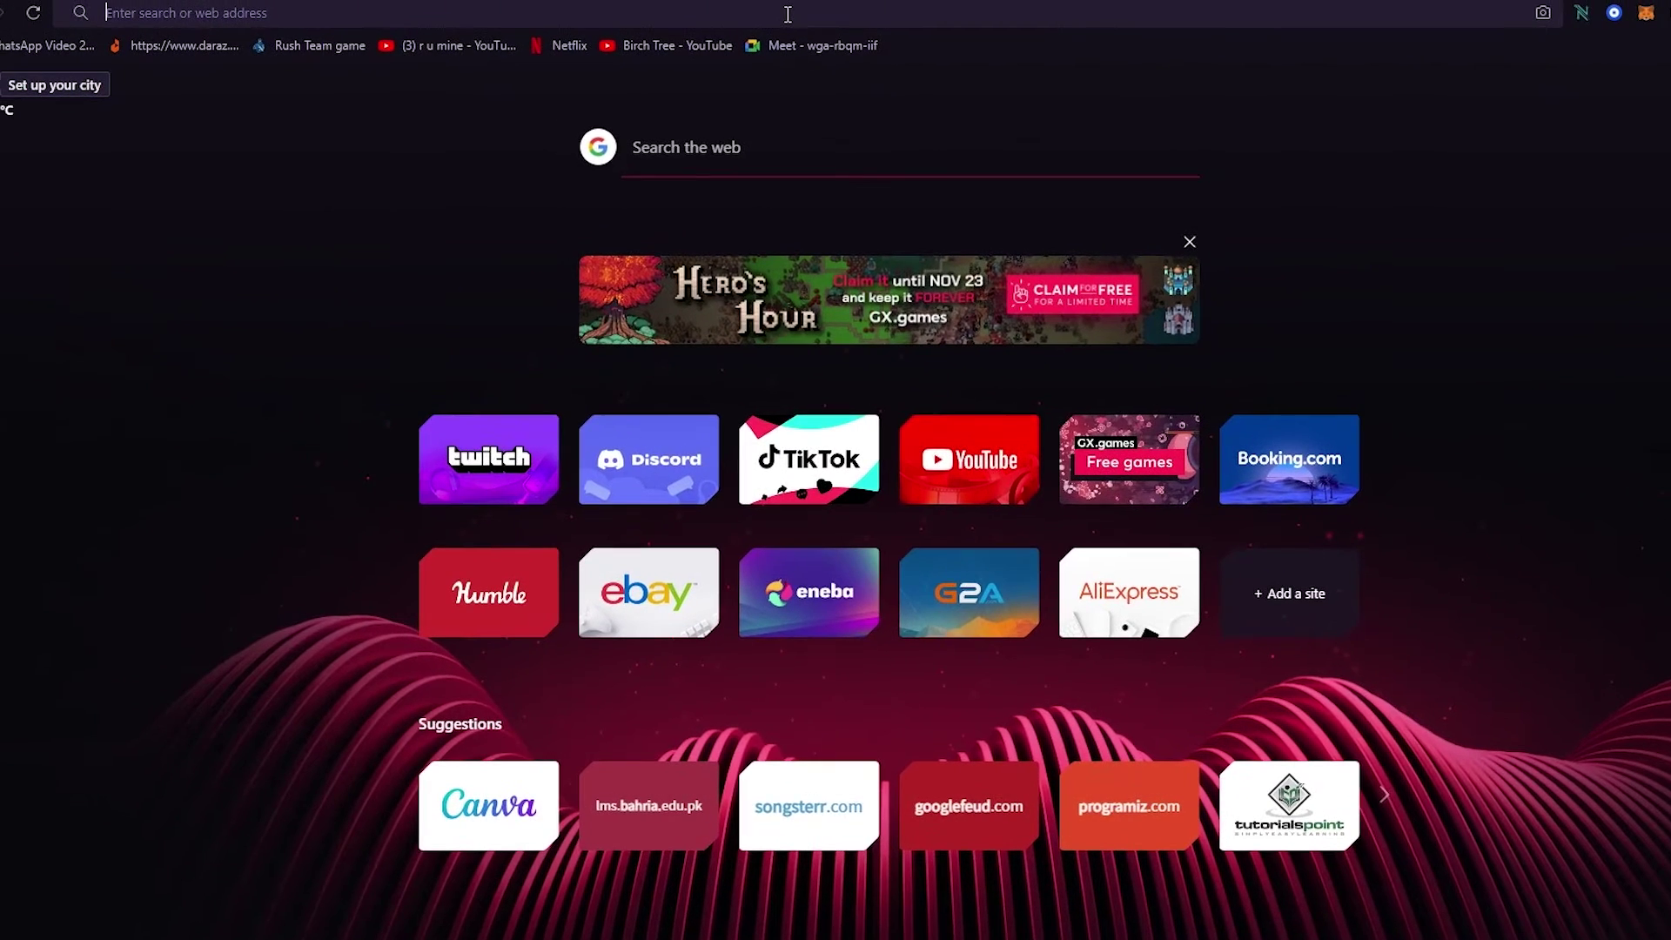
Step: Switch to a new browser page and search the web for mailchimp
{"action": "left_click", "coordinate": [787, 15]}
{"action": "type", "text": "em"}
{"action": "key", "text": "BackSpace"}
{"action": "key", "text": "BackSpace"}
{"action": "left_click", "coordinate": [785, 13]}
{"action": "type", "text": "mailchimp"}
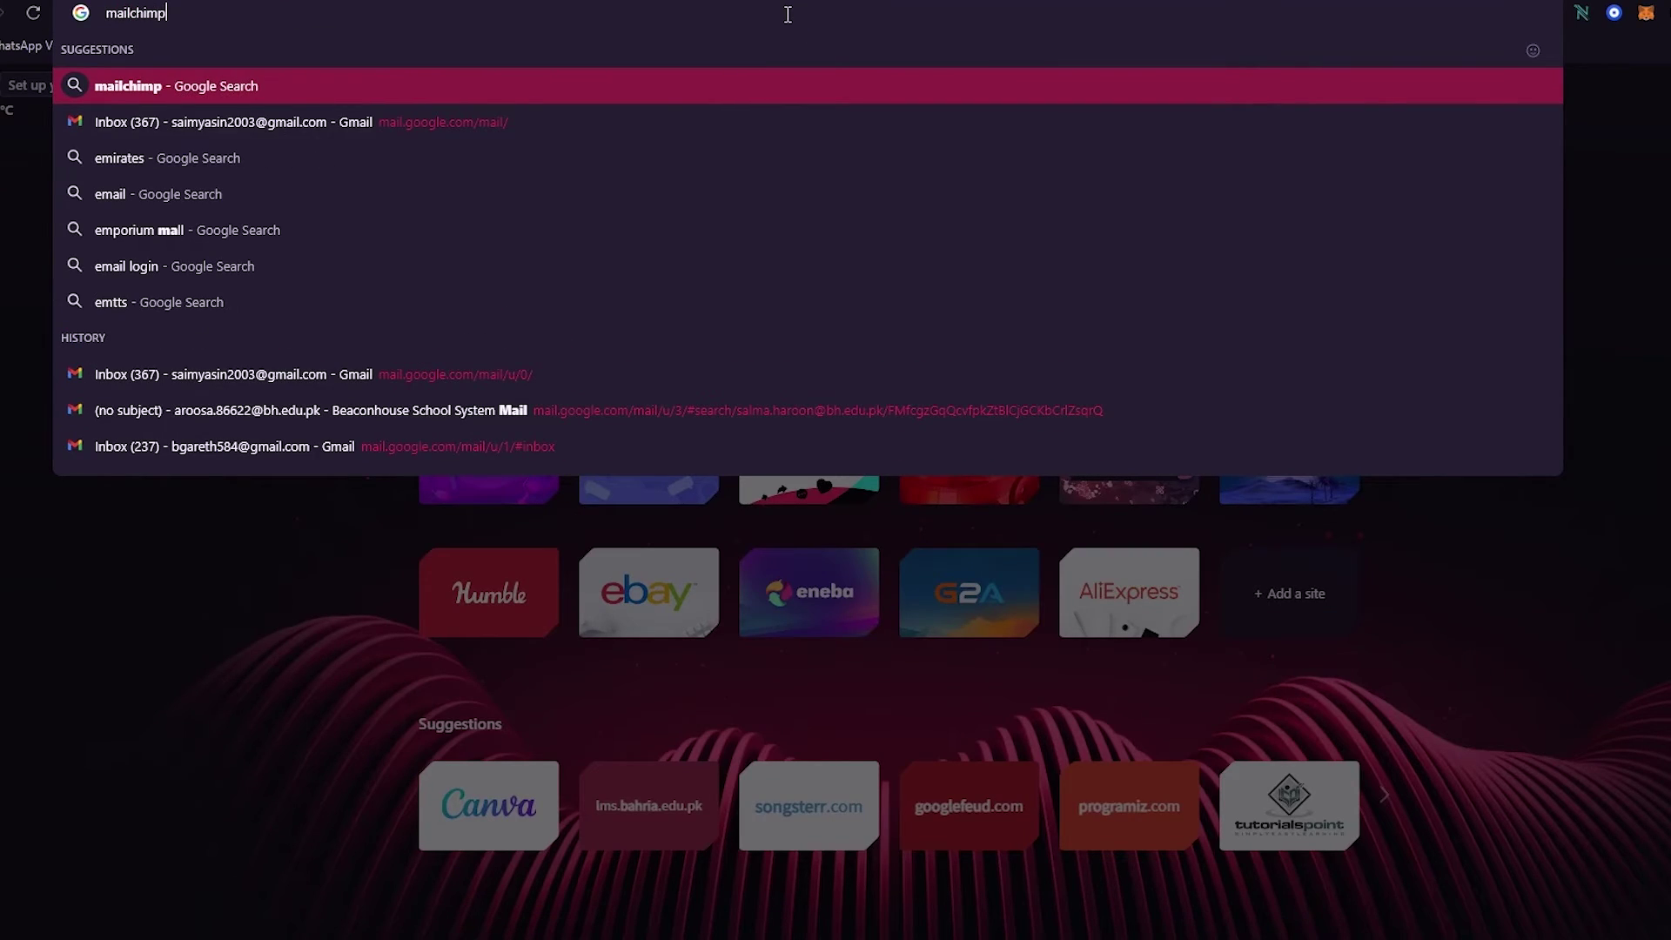
{"action": "key", "text": "Return"}
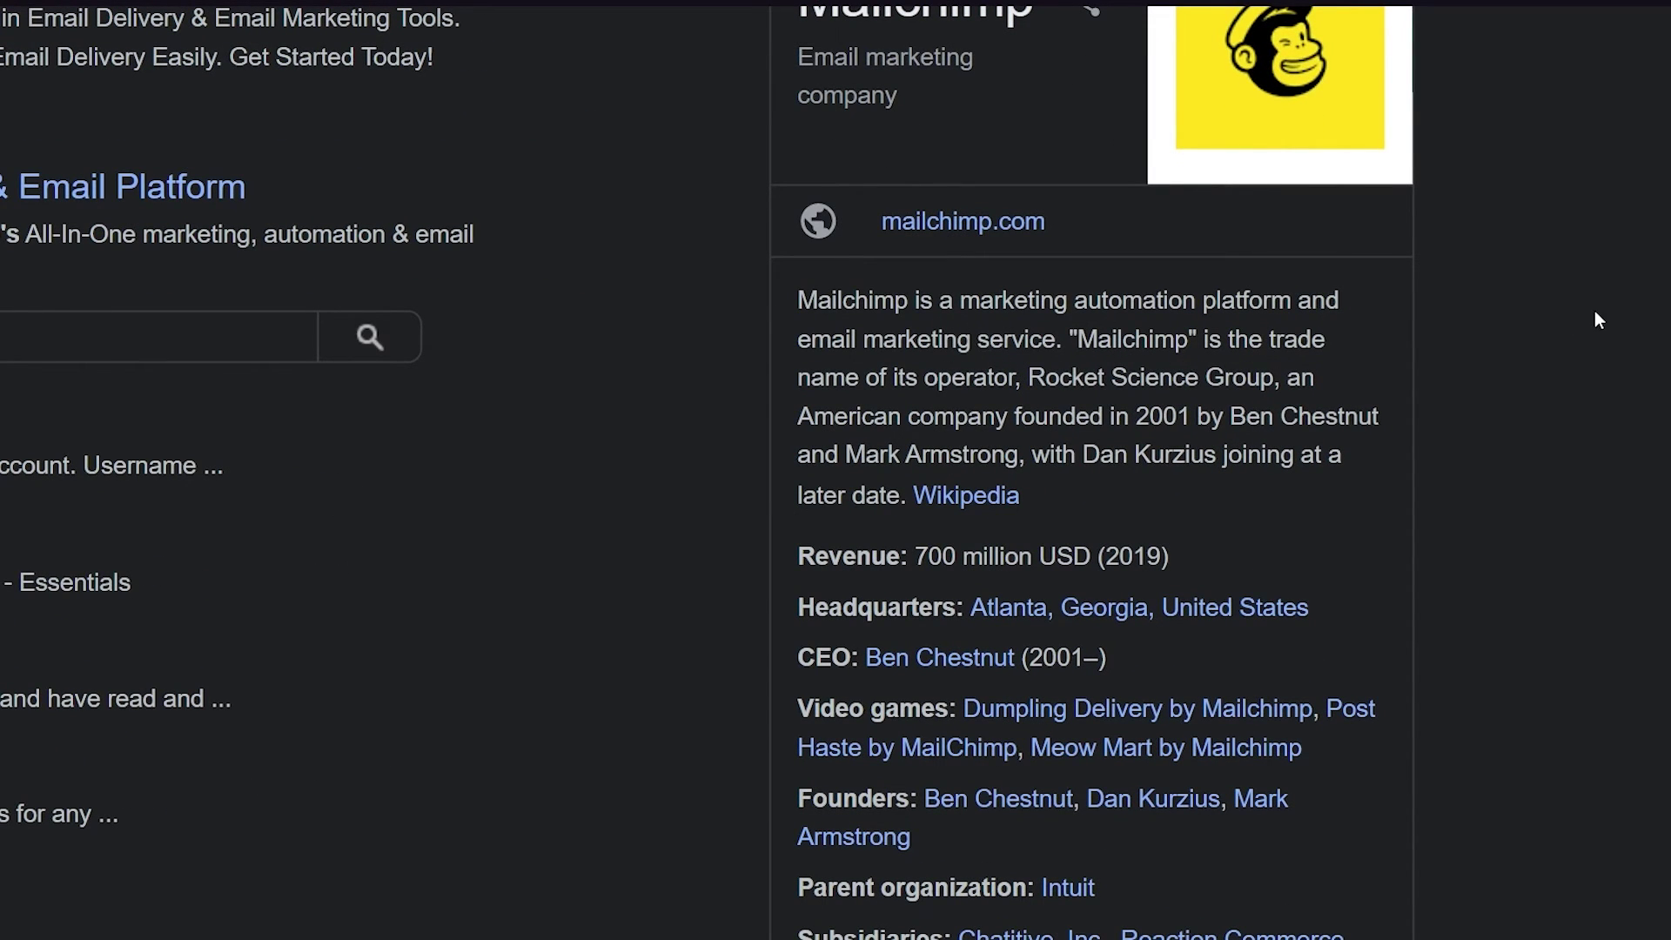
Step: Read the answer to "What is Mailchimp used for?" in the search results
{"action": "scroll", "coordinate": [734, 516], "scroll_direction": "down", "scroll_amount": 3}
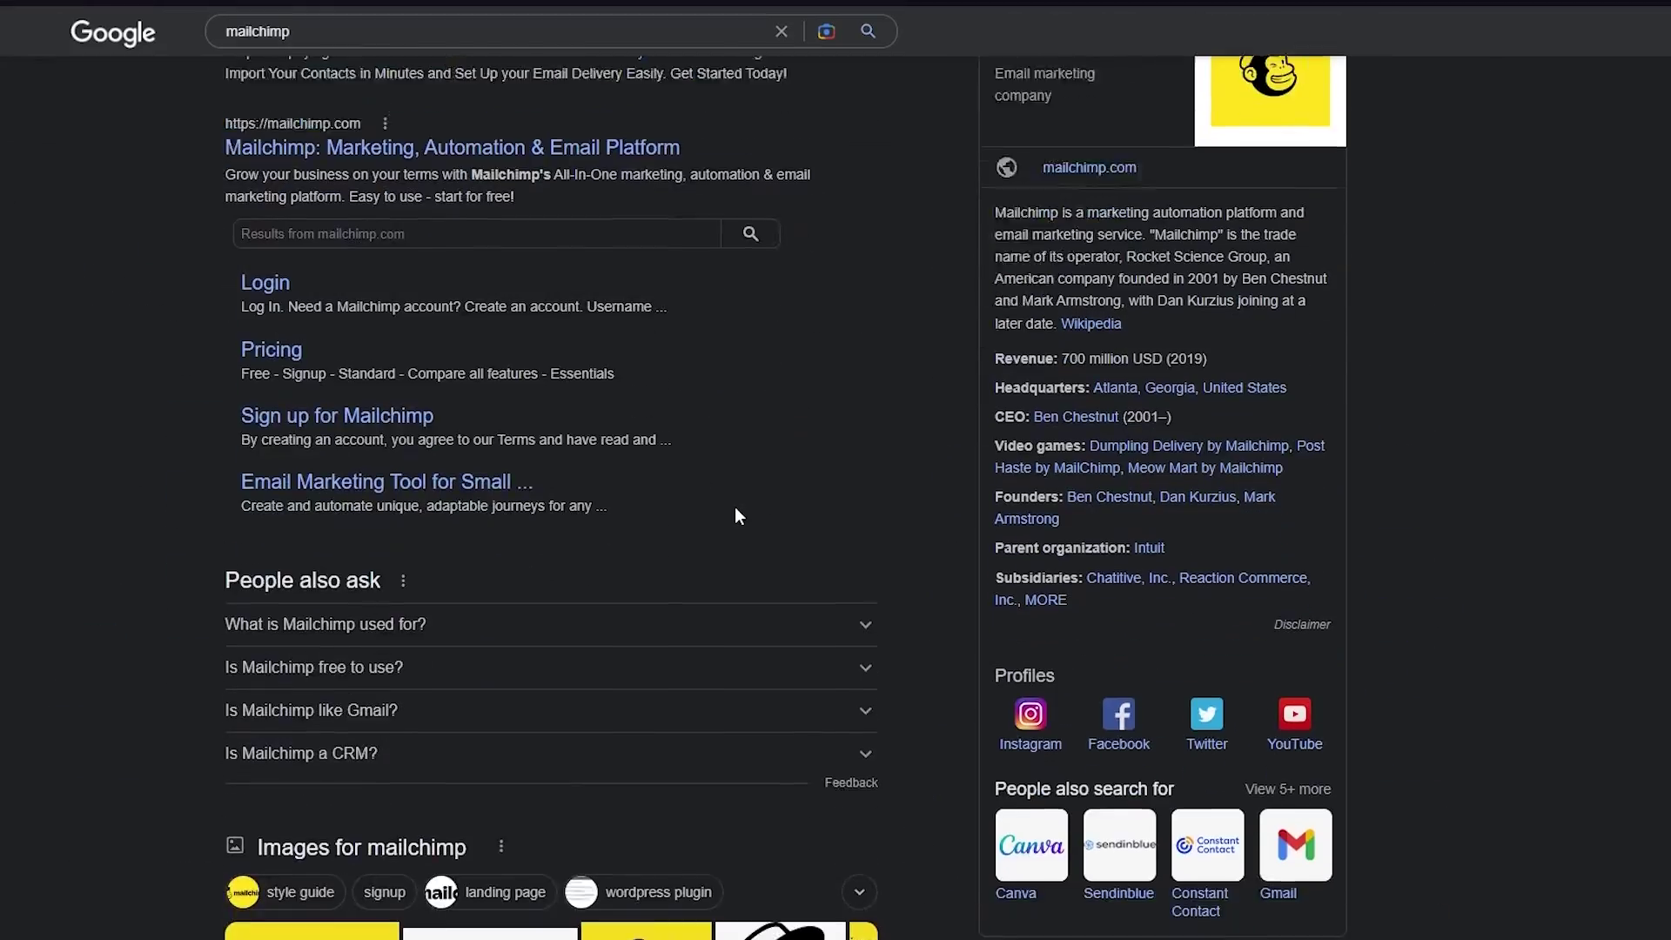
{"action": "left_click", "coordinate": [682, 608]}
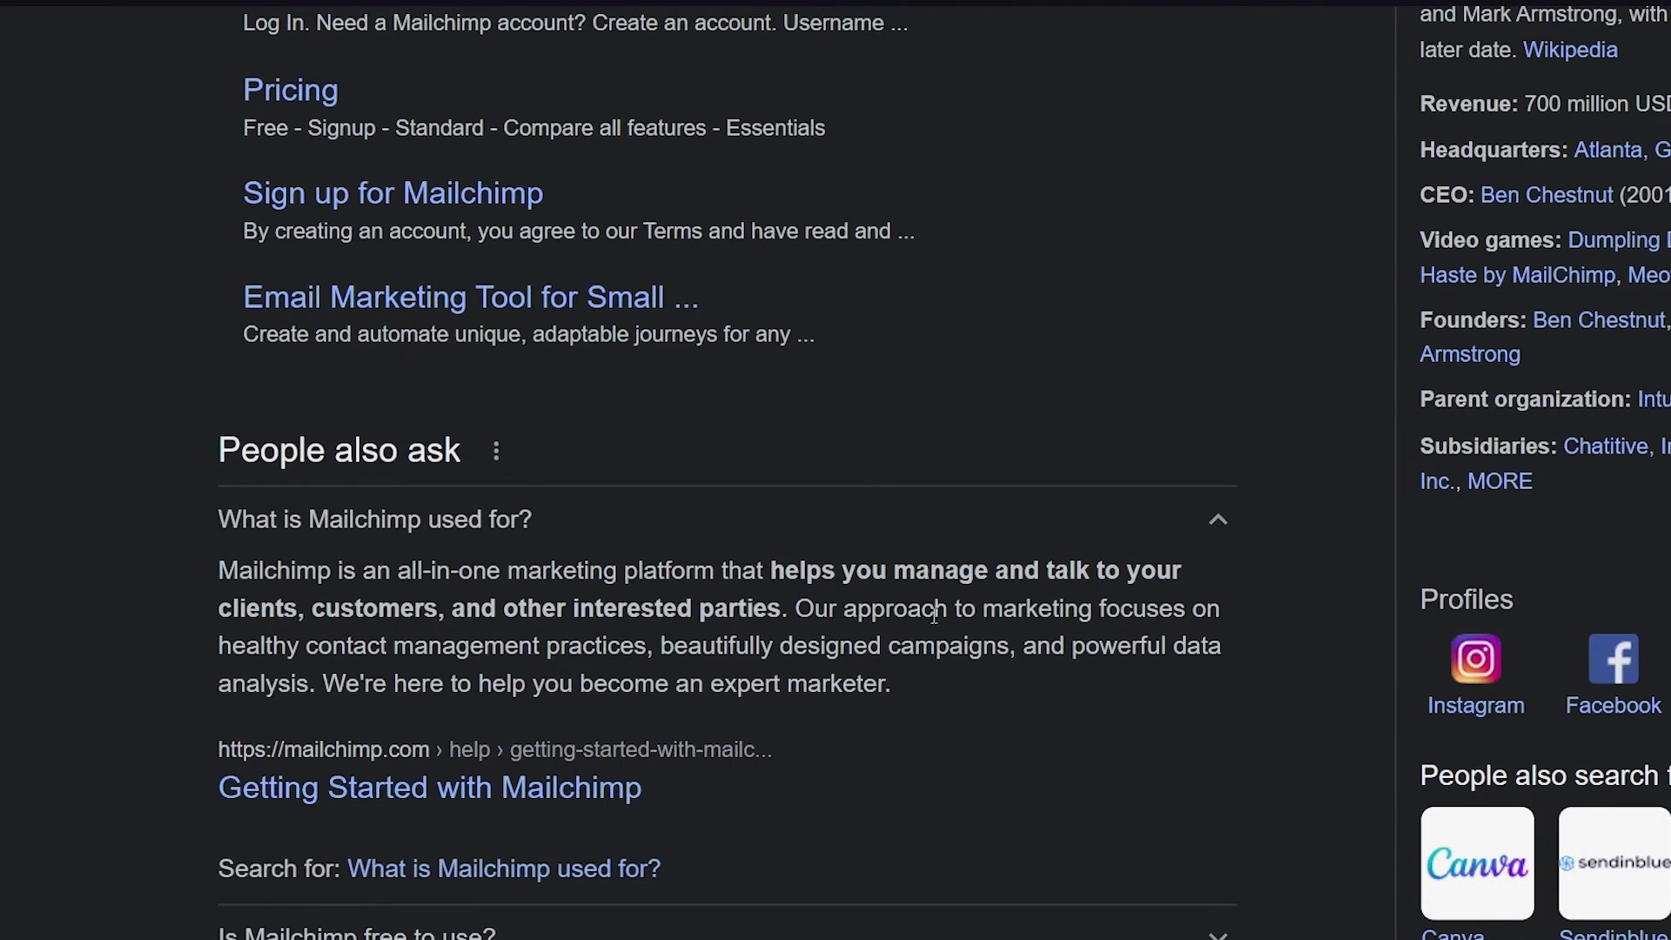
{"action": "scroll", "coordinate": [893, 432], "scroll_direction": "up", "scroll_amount": 3}
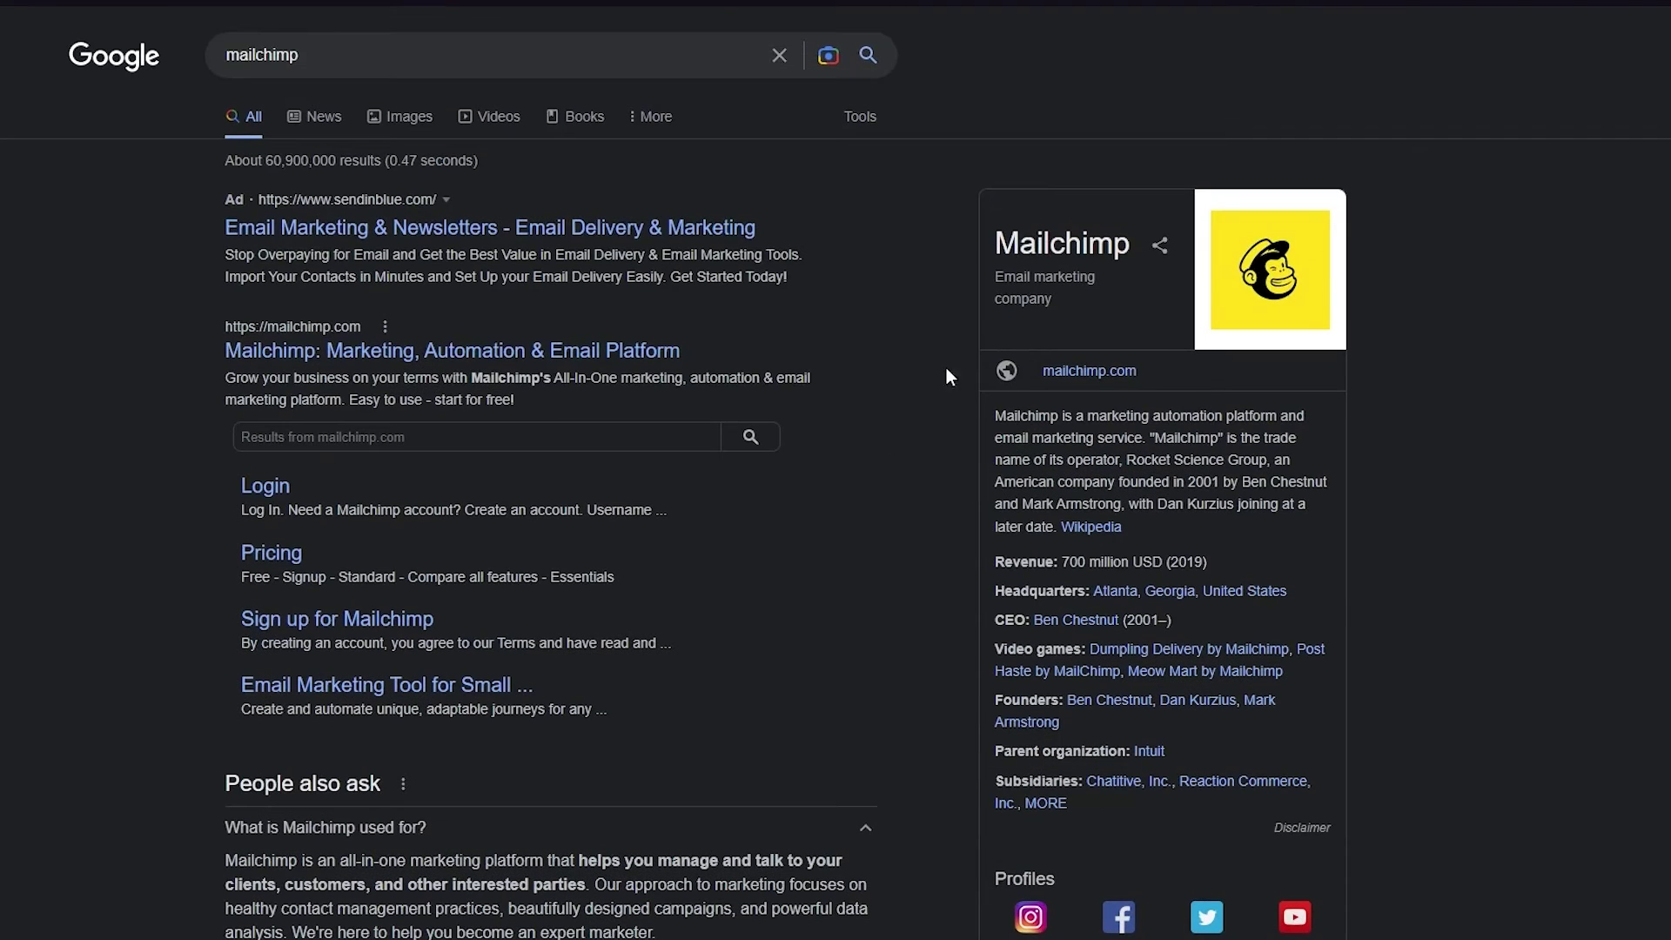